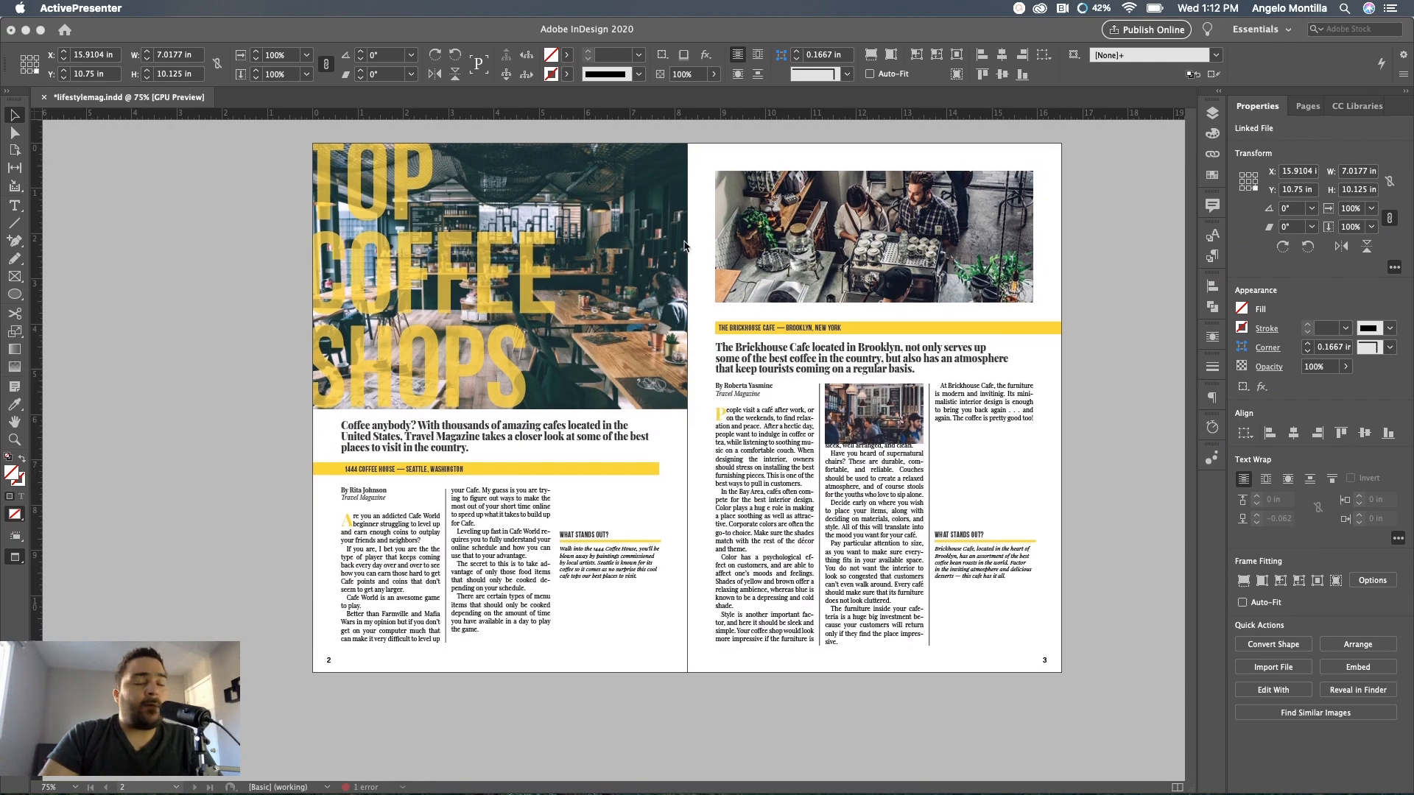
scroll(685, 246, "down", 2)
scroll(685, 246, "down", 5)
scroll(685, 245, "down", 1)
scroll(685, 245, "down", 5)
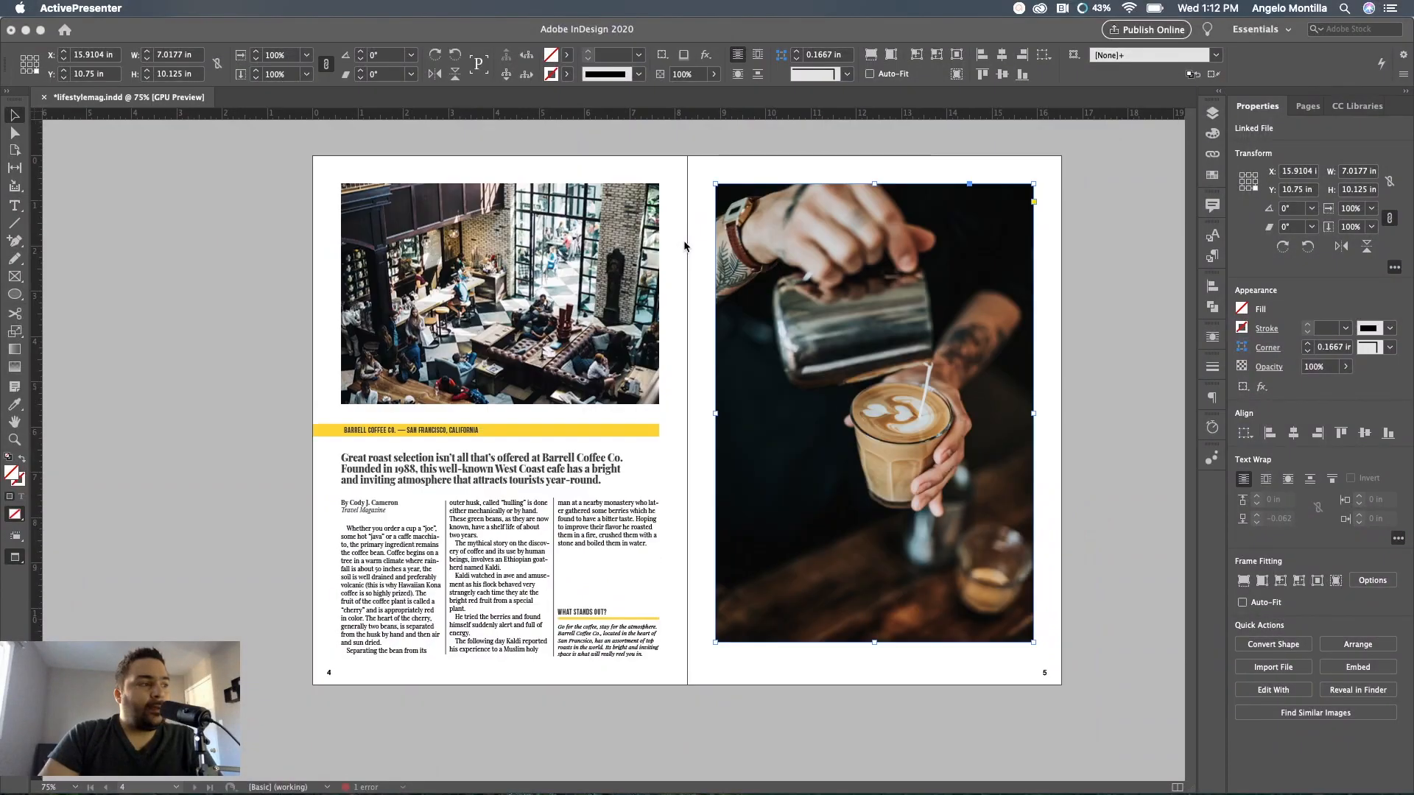
scroll(686, 245, "up", 8)
scroll(685, 245, "up", 4)
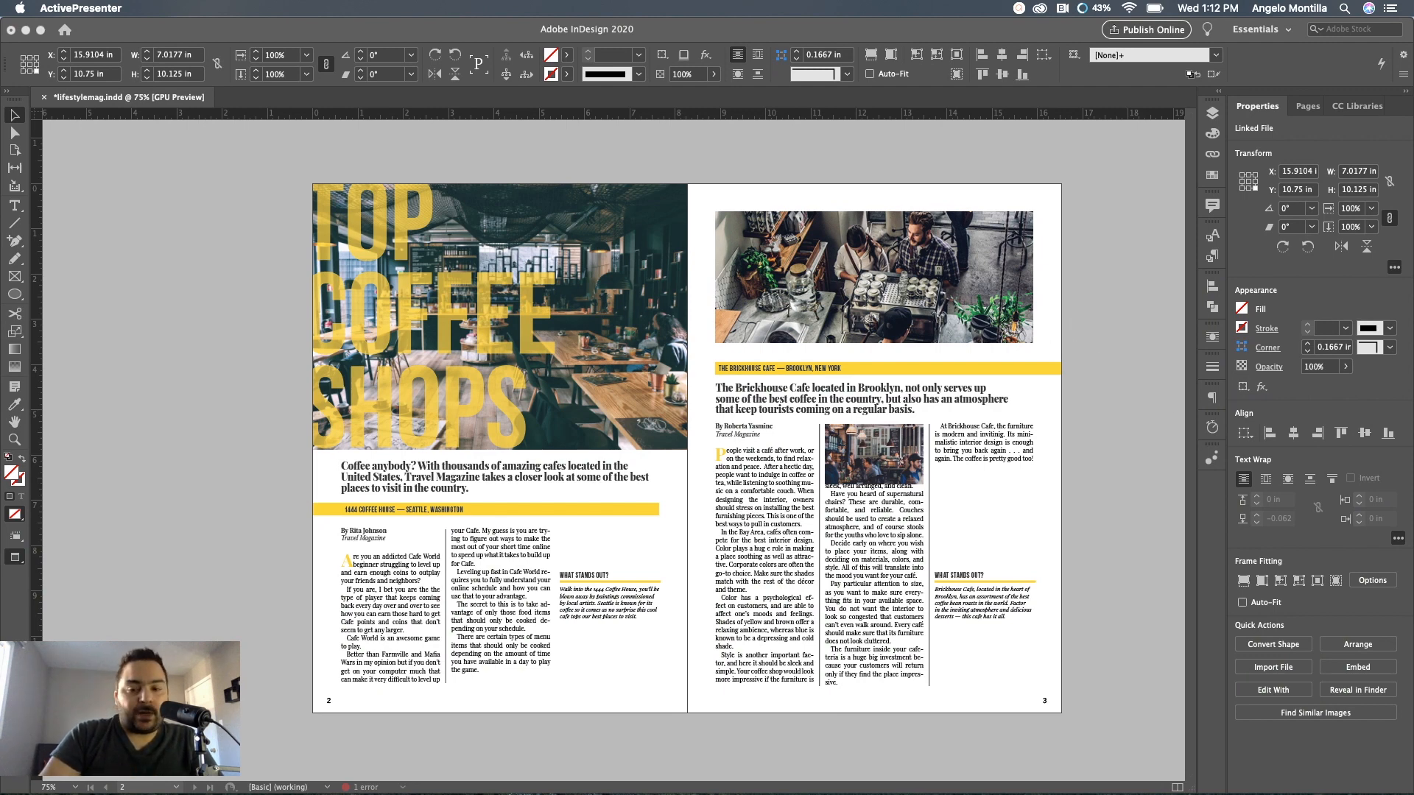
Switch from the InDesign layout over to Adobe Bridge
key("super+Tab")
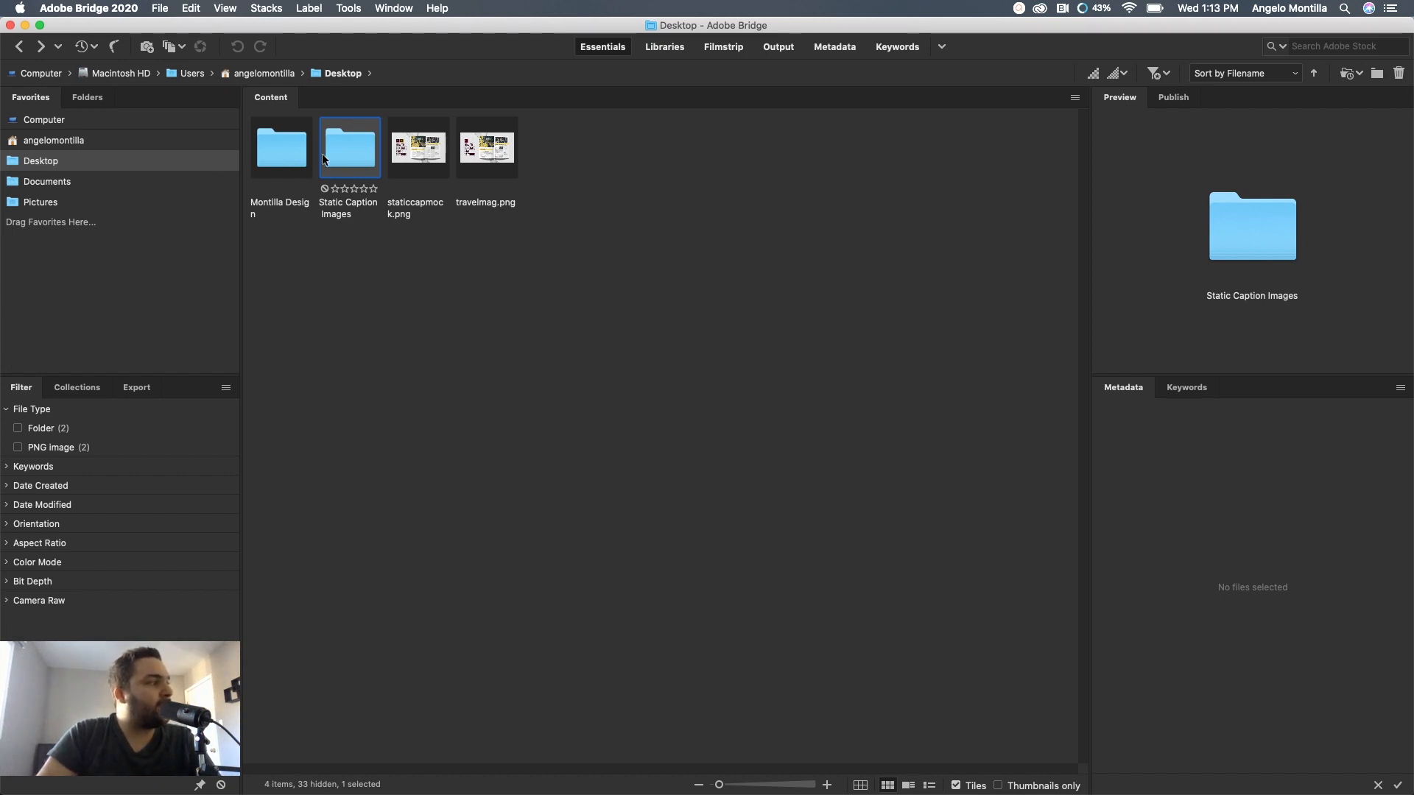
Browse into the Static Caption Images folder and show cafe1.jpg's preview and metadata
double_click(359, 152)
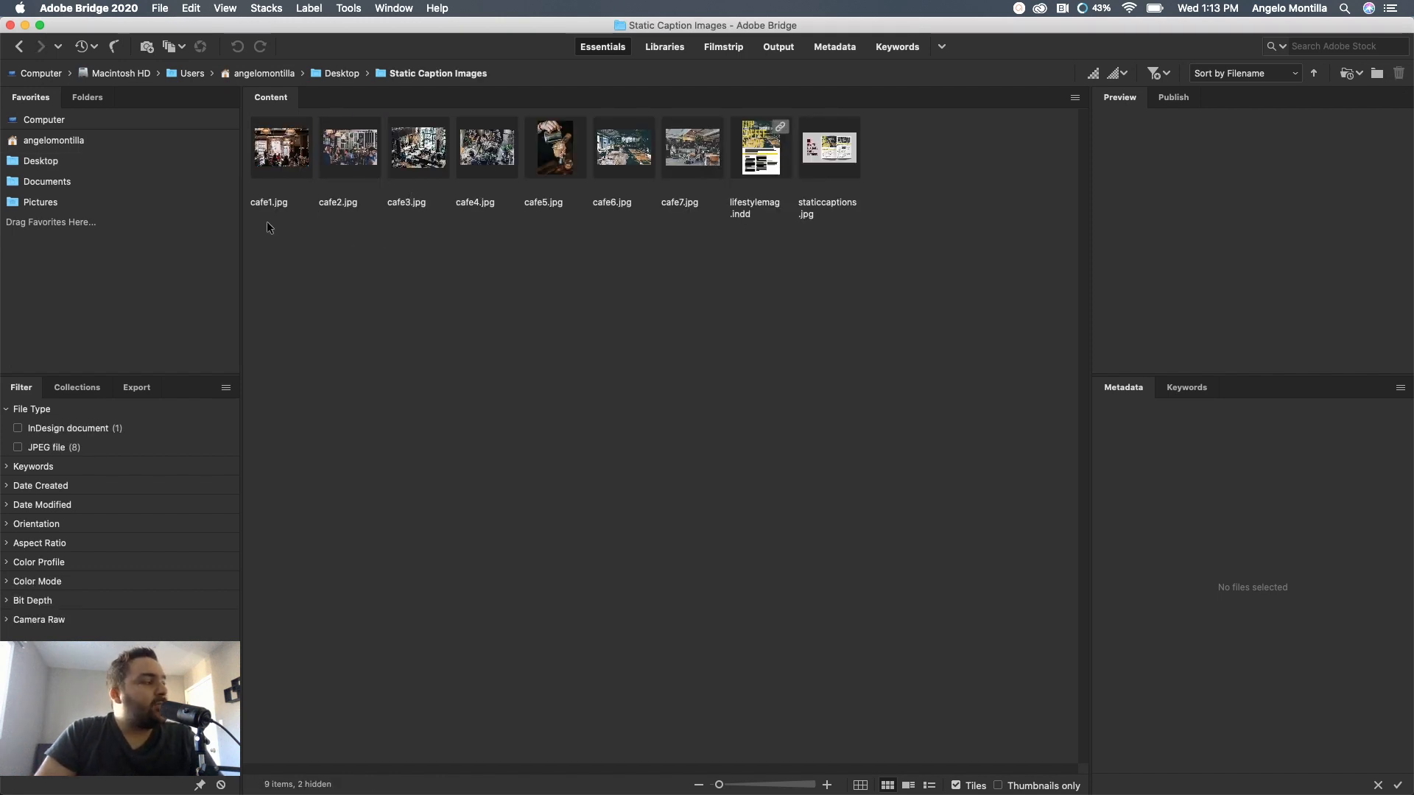
mouse_move(266, 221)
left_mouse_down()
mouse_move(523, 164)
mouse_move(685, 156)
left_mouse_up()
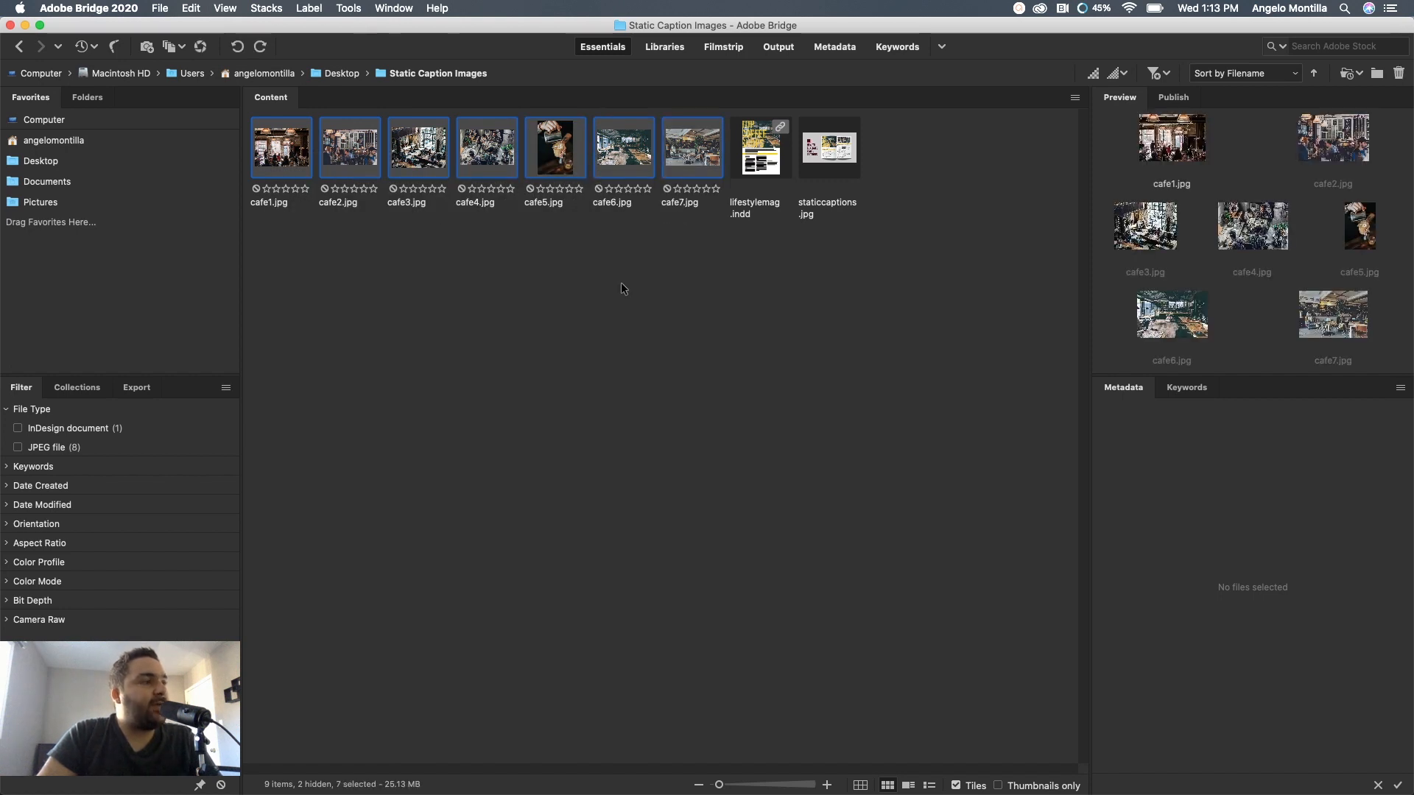
left_click(443, 256)
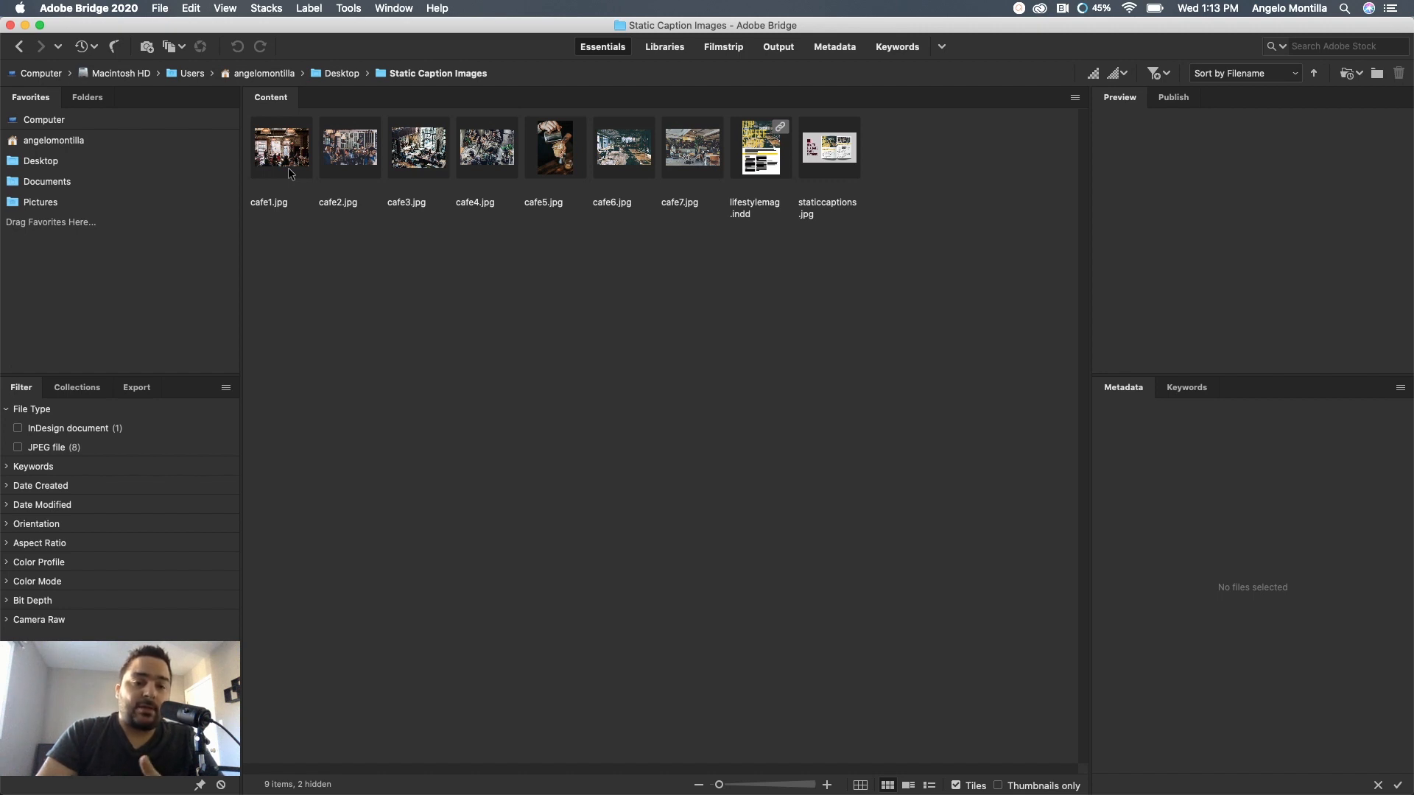
left_click(259, 149)
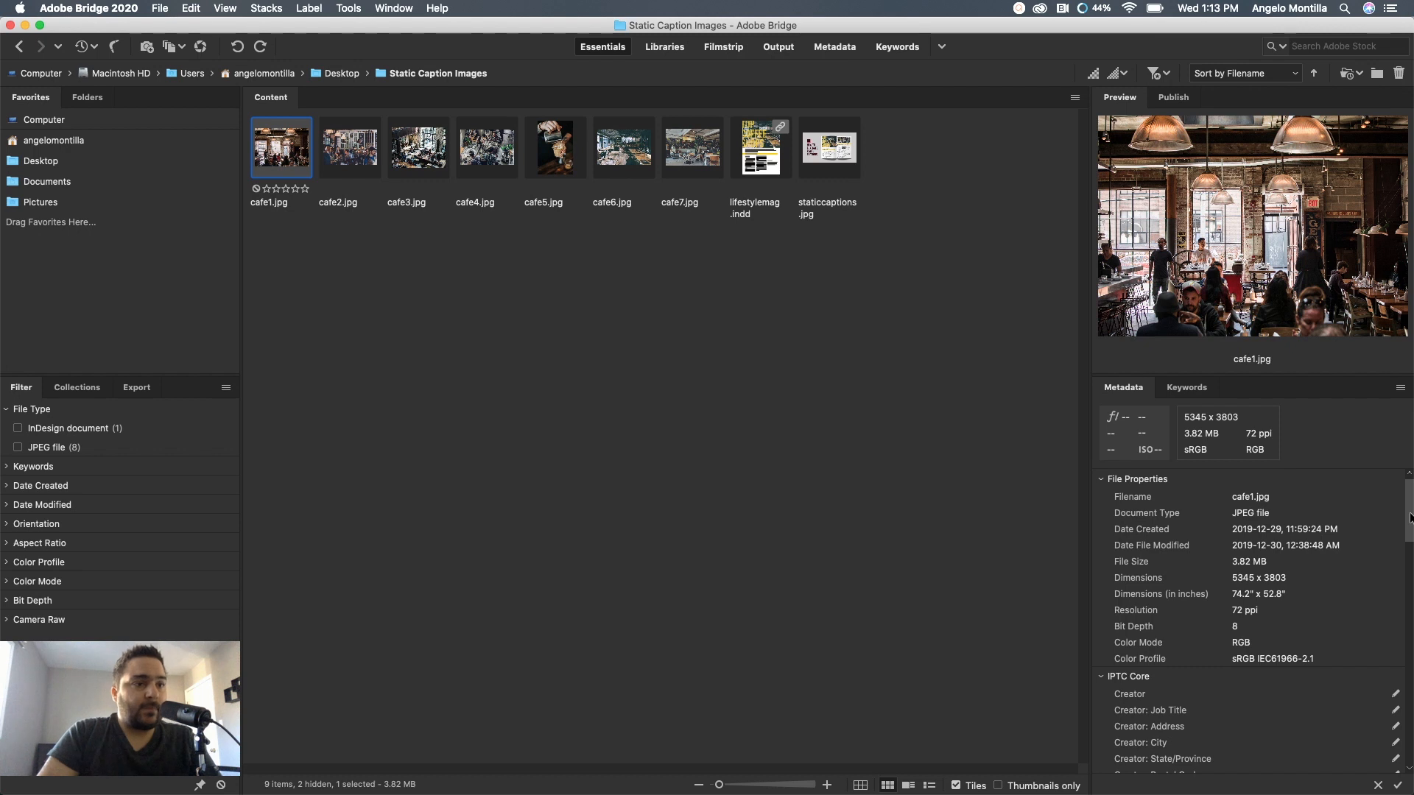
left_click_drag(1409, 515, 1410, 550)
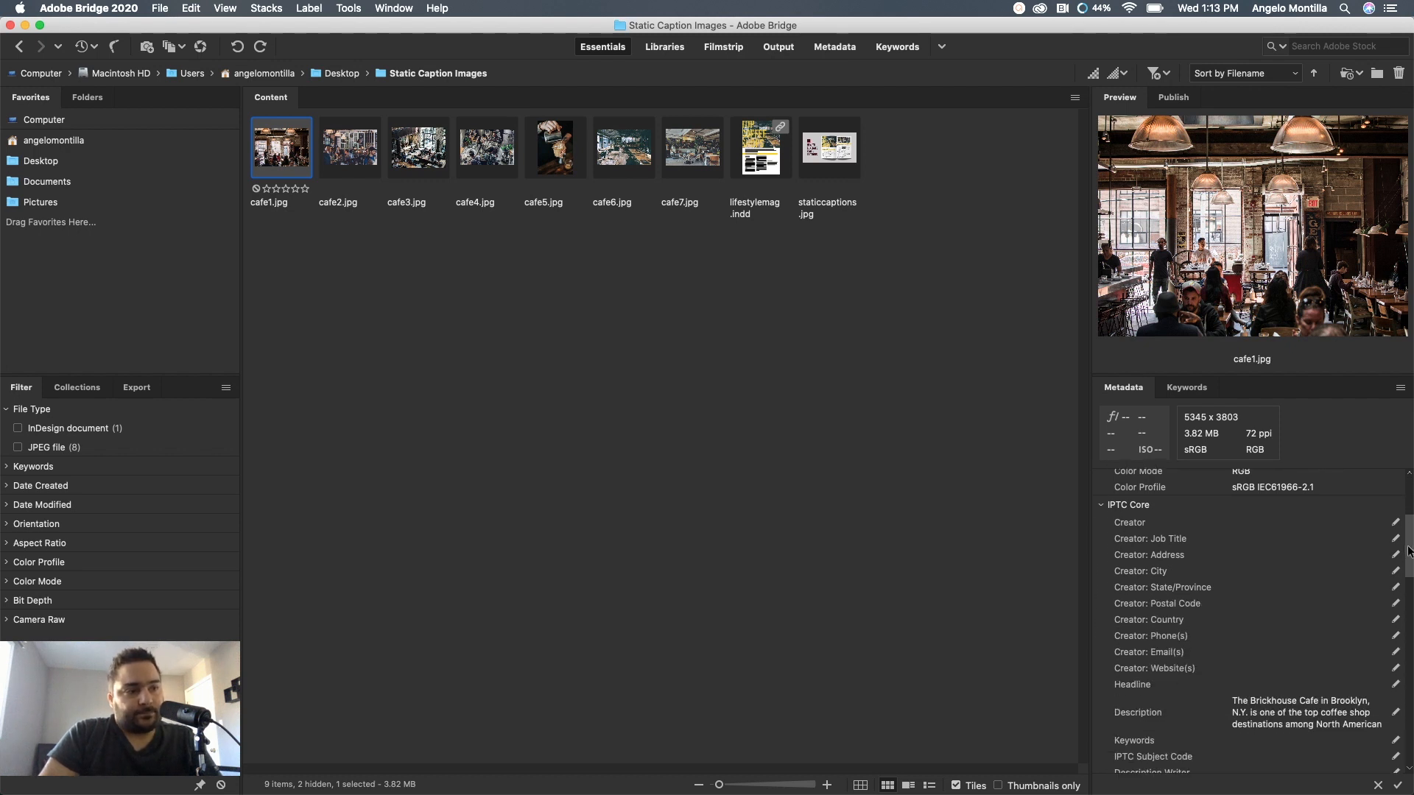
Expand IPTC Core and check cafe1.jpg's Description about the Brickhouse Cafe
left_click(1103, 507)
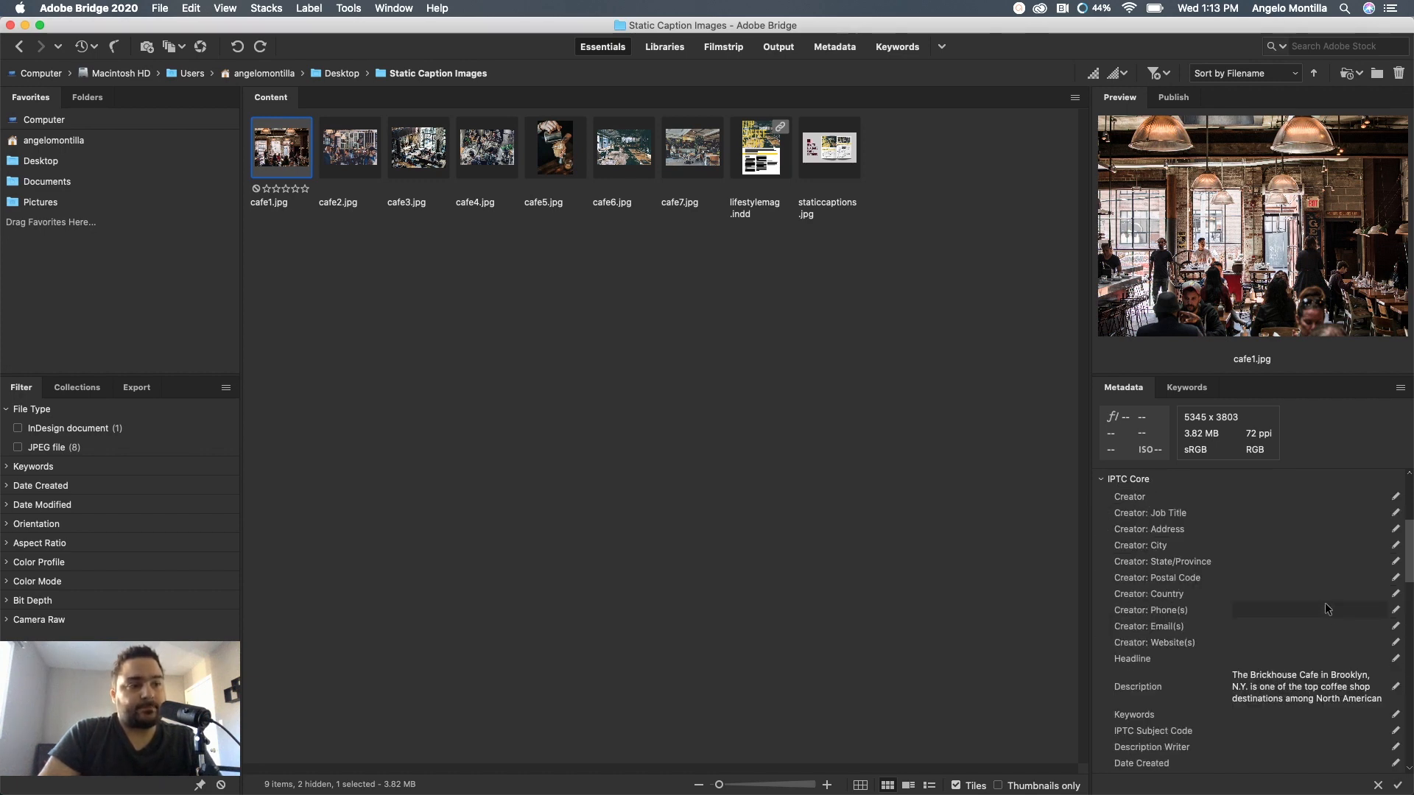
scroll(1325, 608, "down", 3)
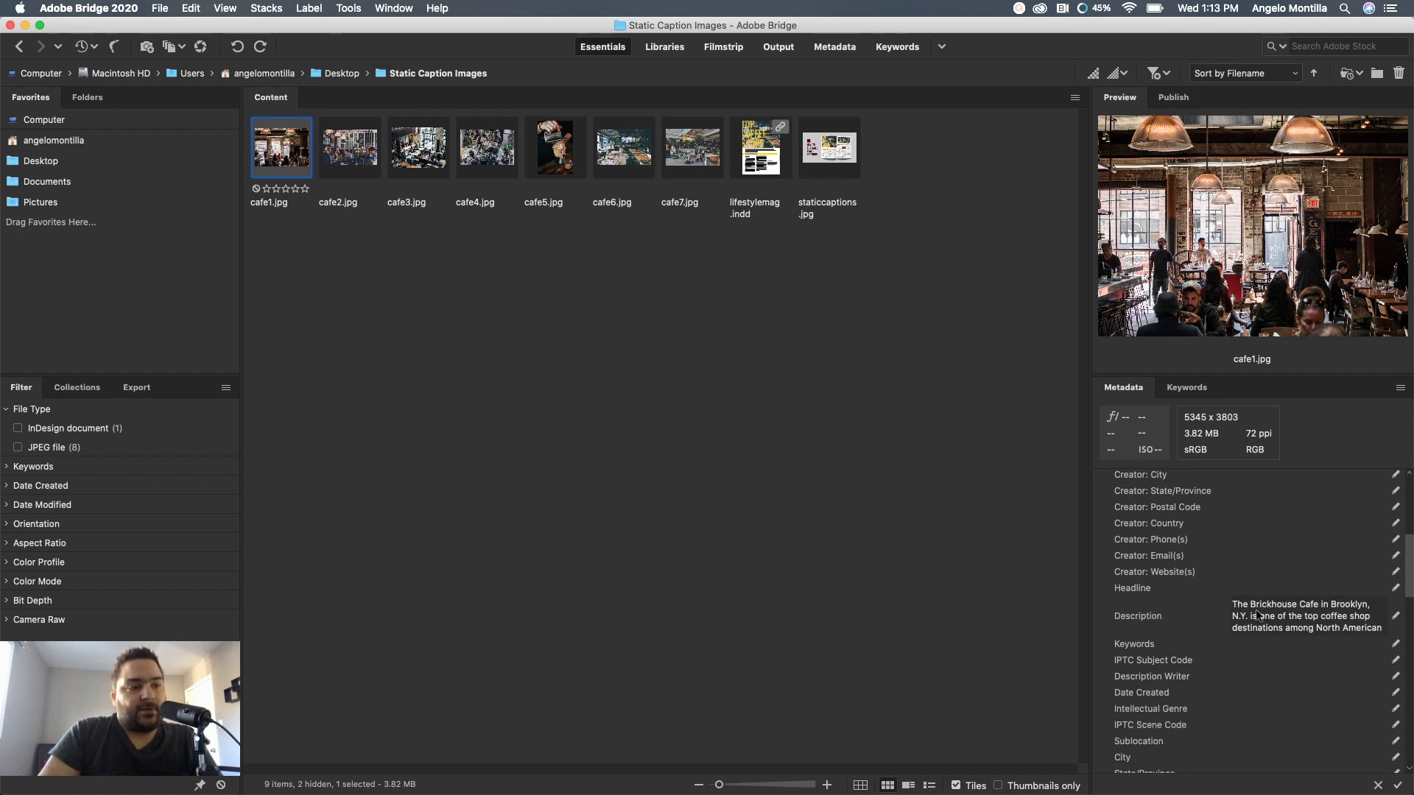
left_click(1283, 617)
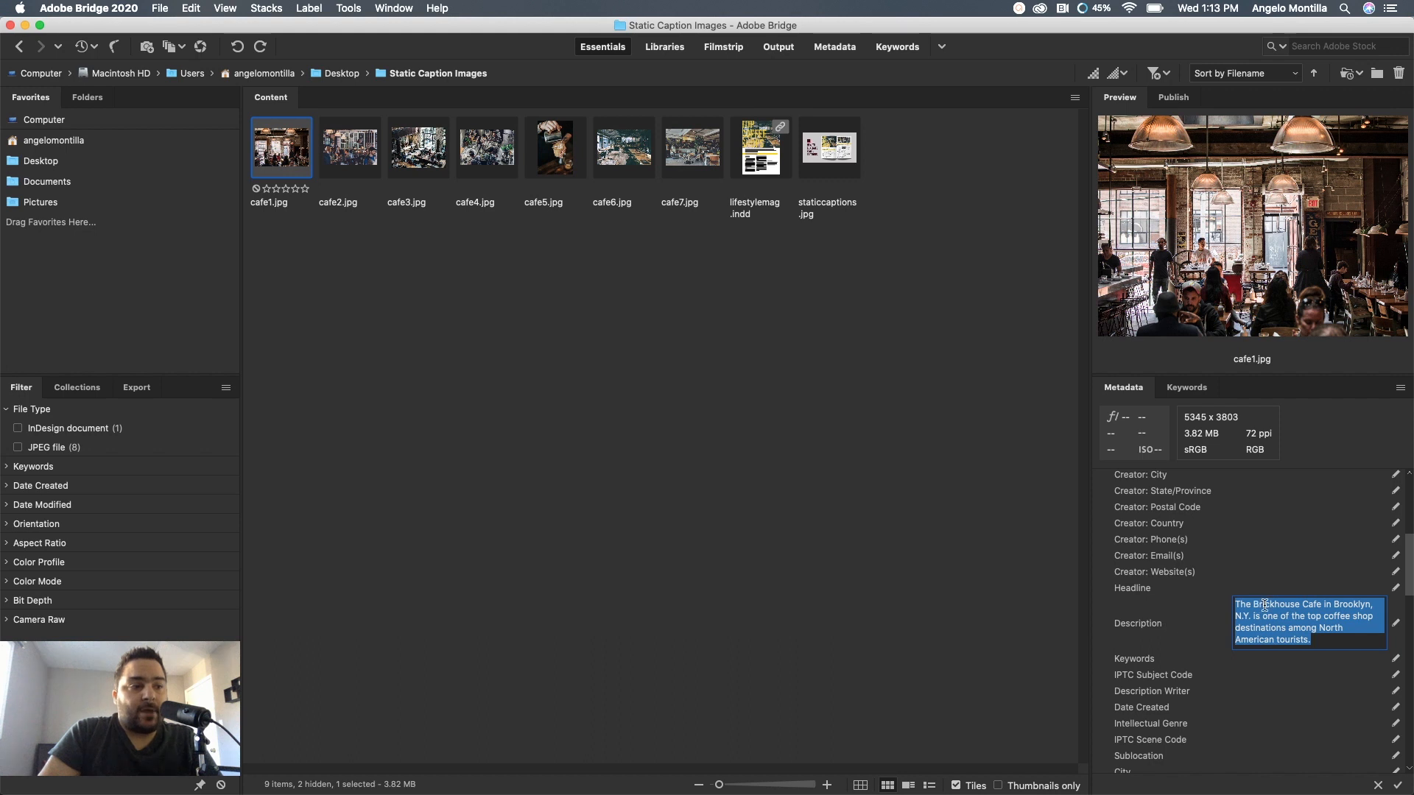
left_click(1314, 638)
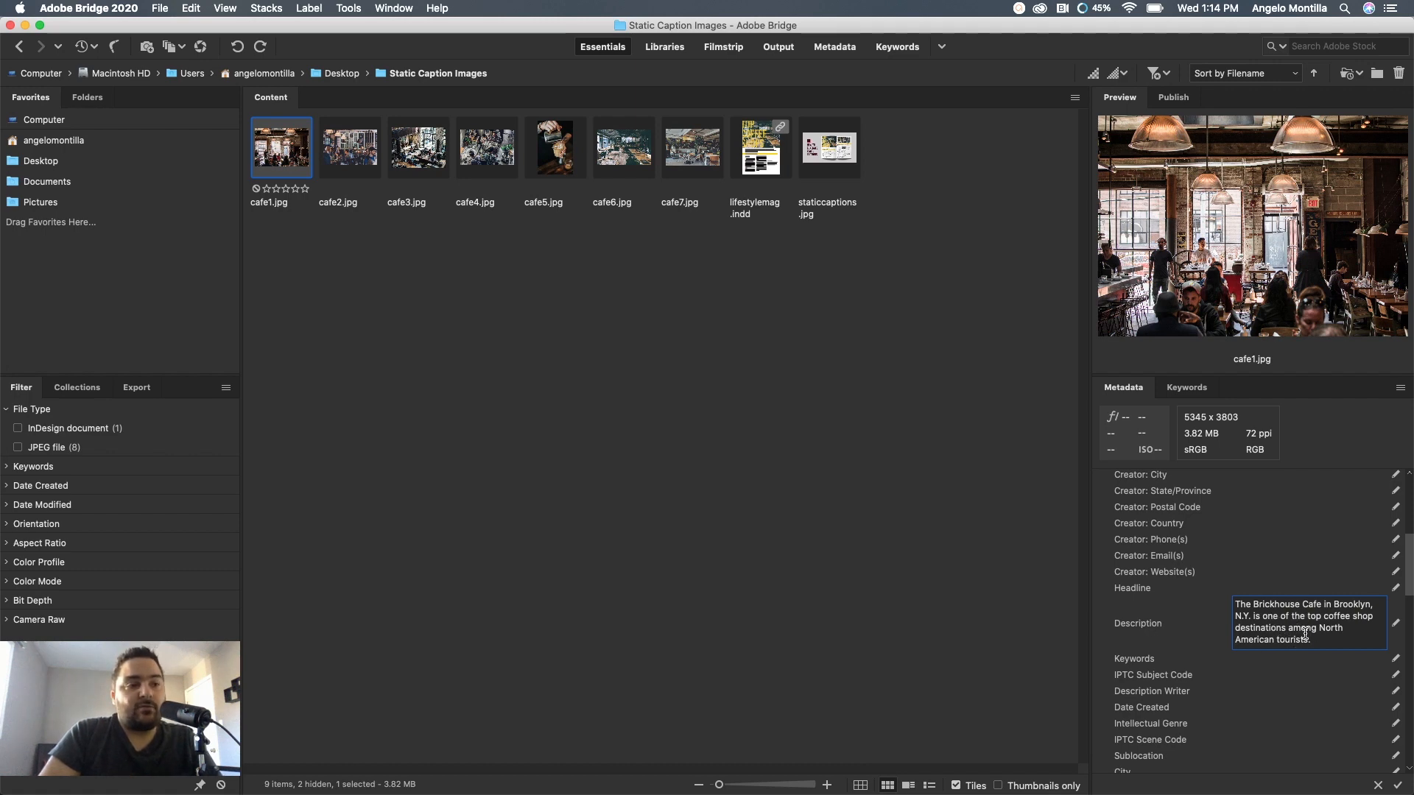
Read the Description field of cafe2 through cafe7, then return to cafe1.jpg
left_click(369, 156)
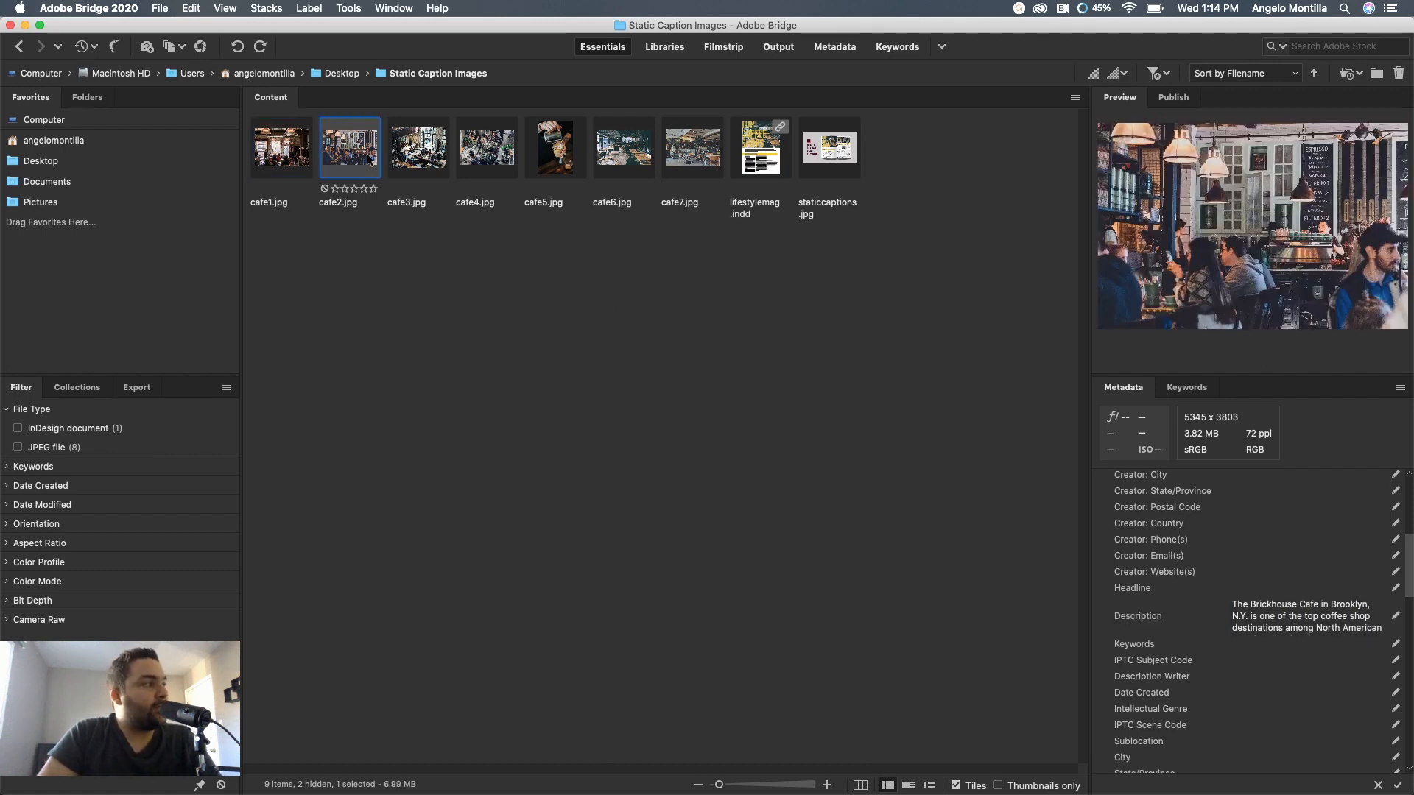
key("super+a")
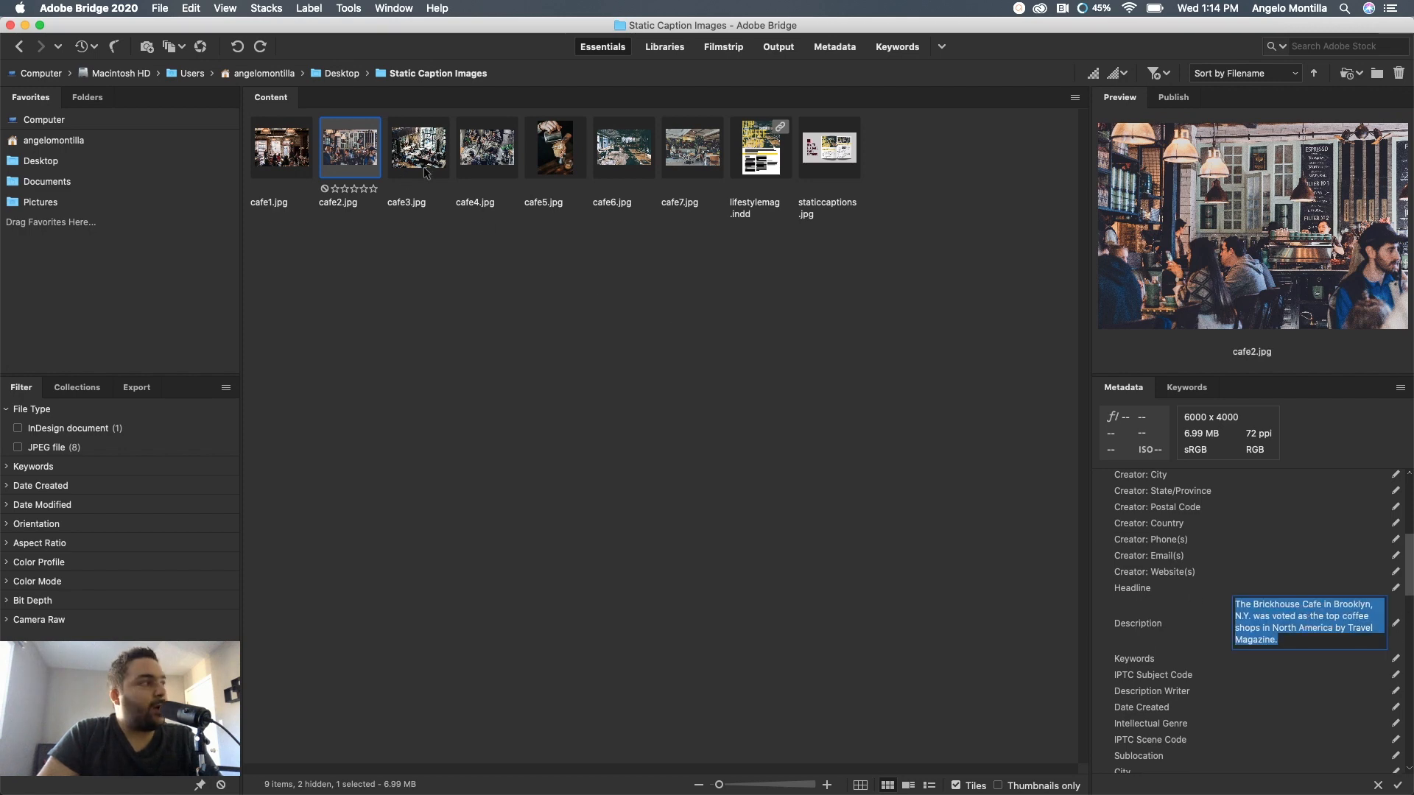
left_click(418, 156)
key("super+a")
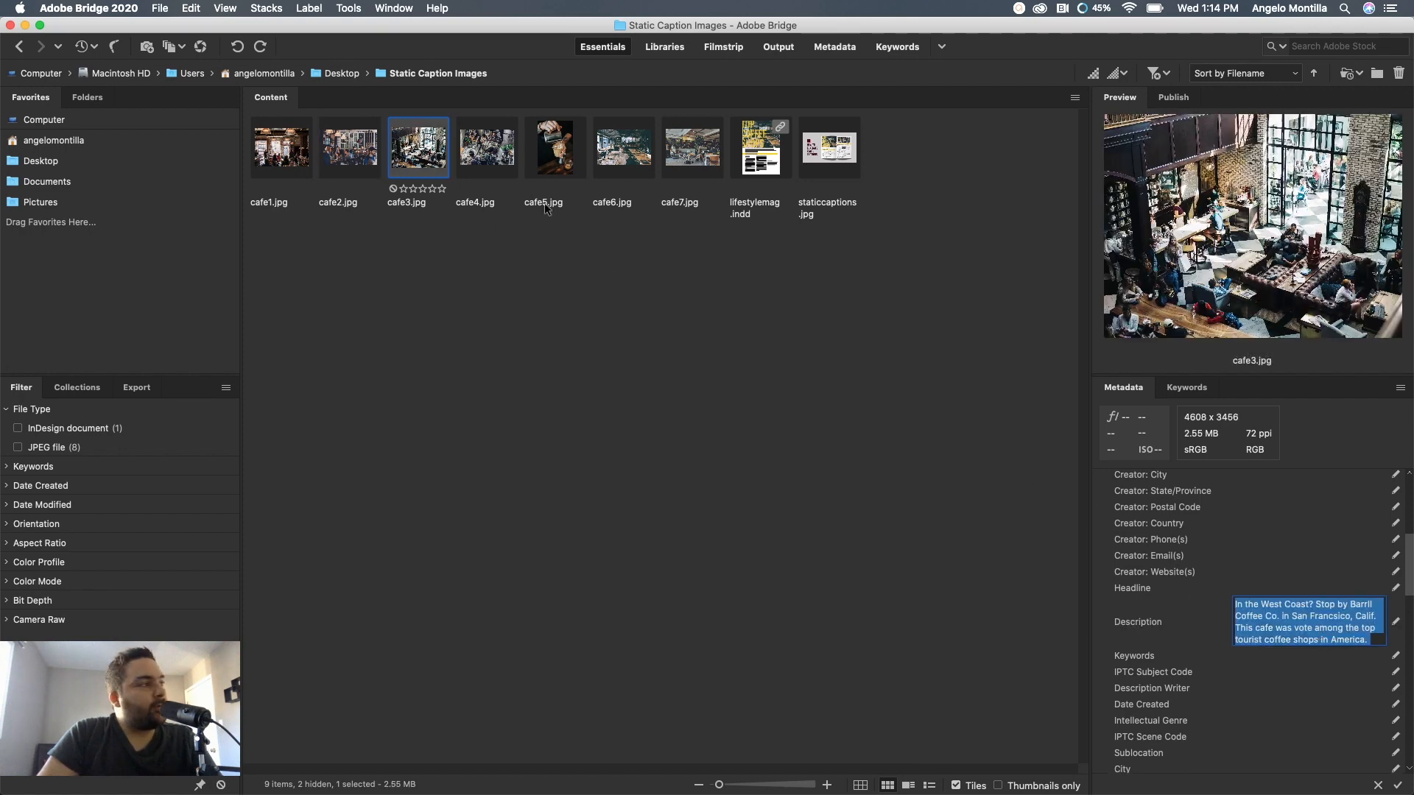
left_click(492, 159)
key("super+a")
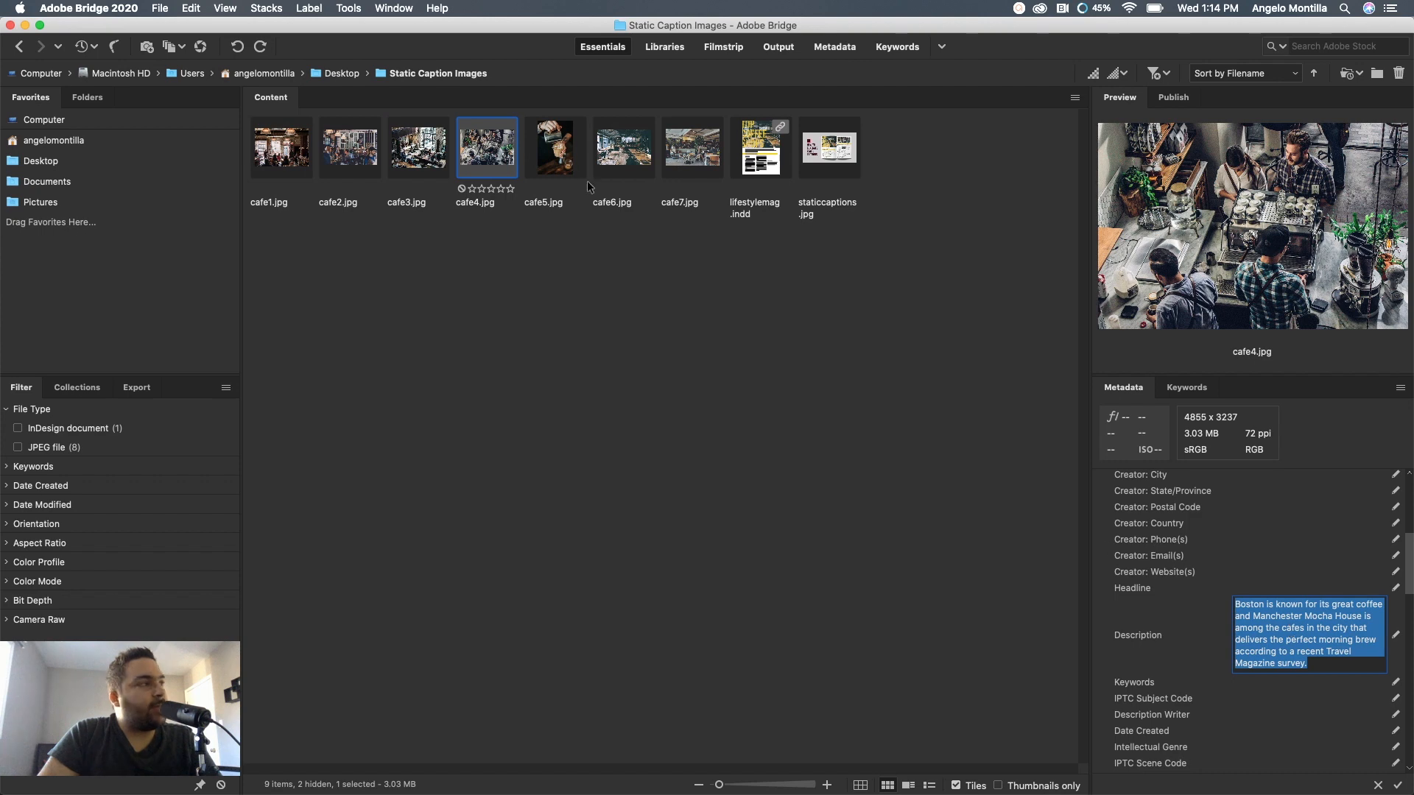
left_click(554, 148)
key("super+a")
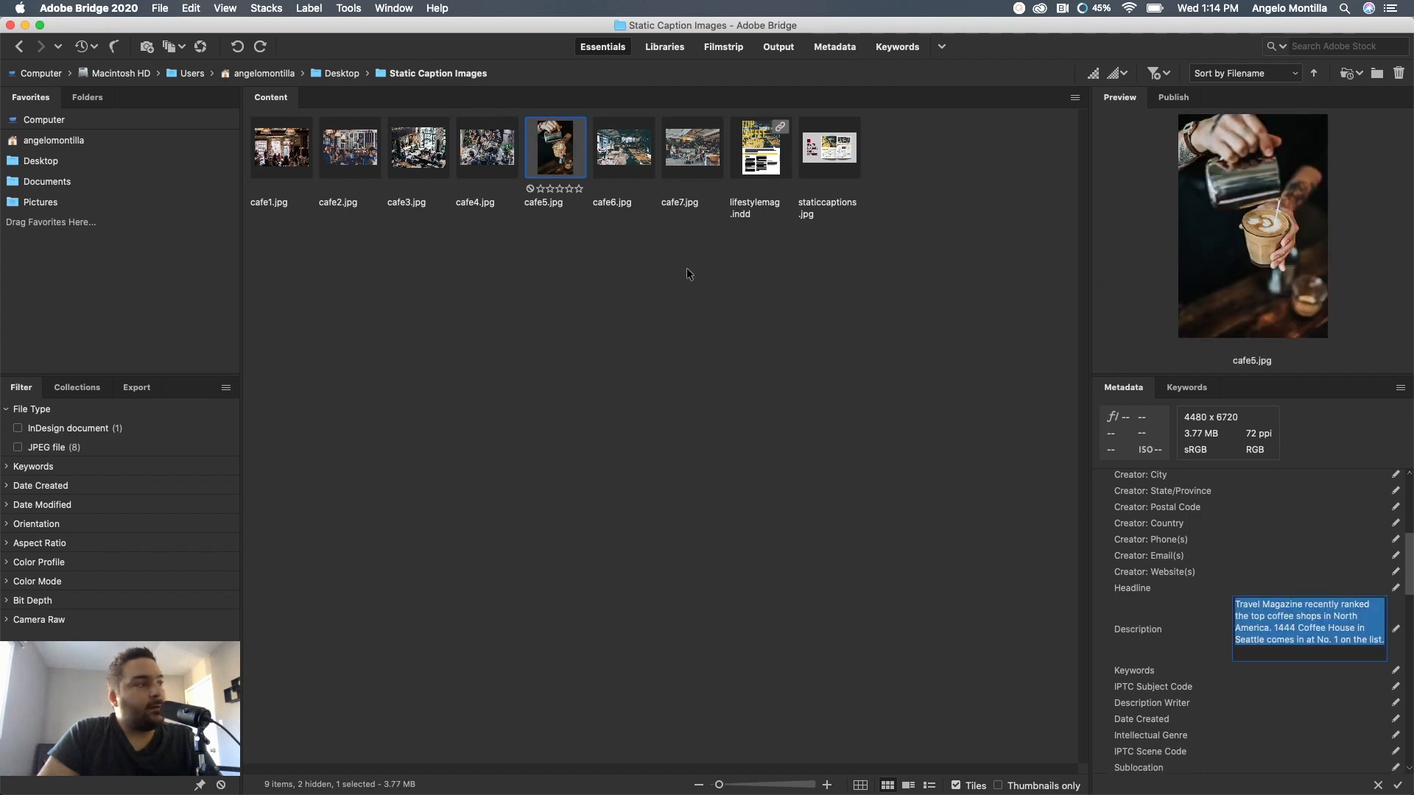
left_click(613, 168)
key("super+a")
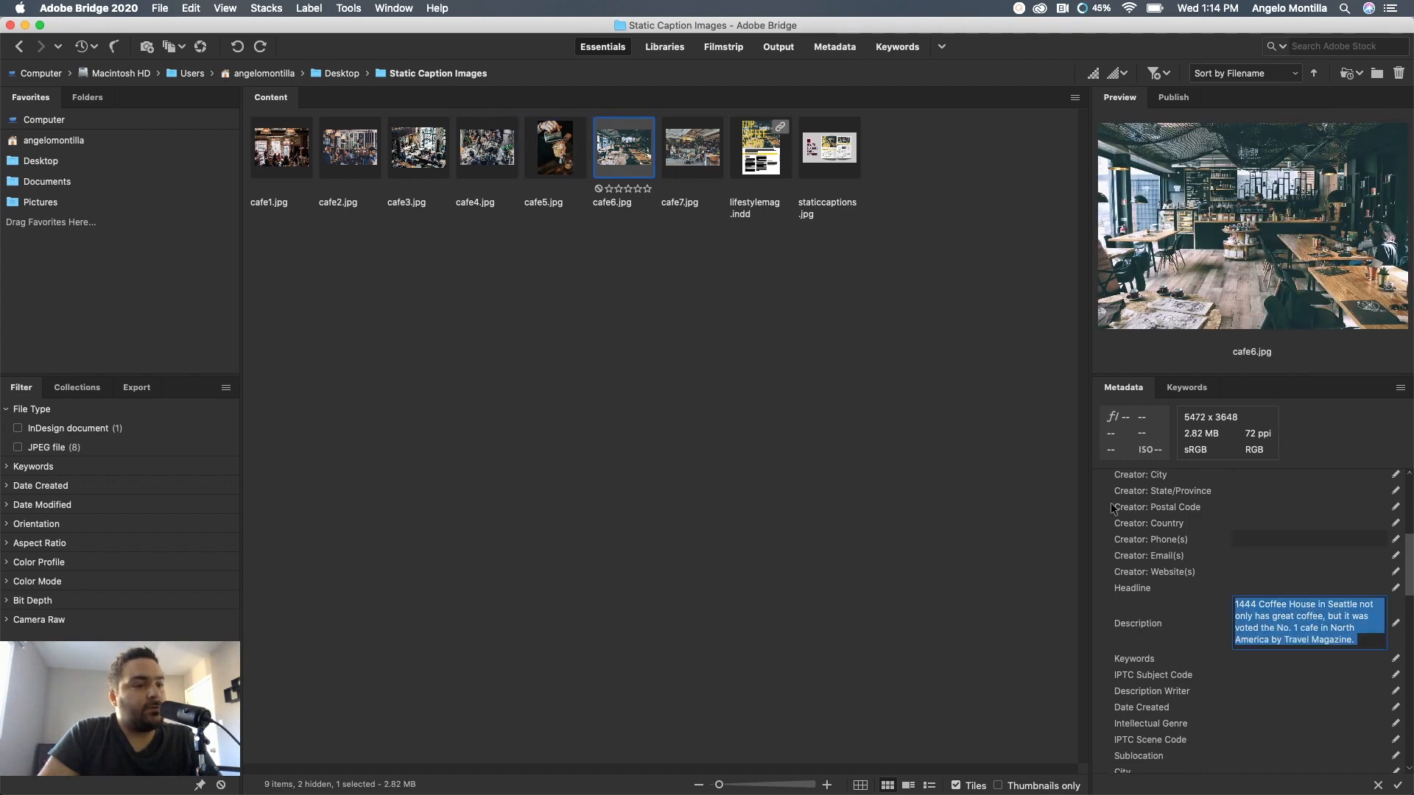
left_click(681, 165)
left_click(1312, 638)
key("super+a")
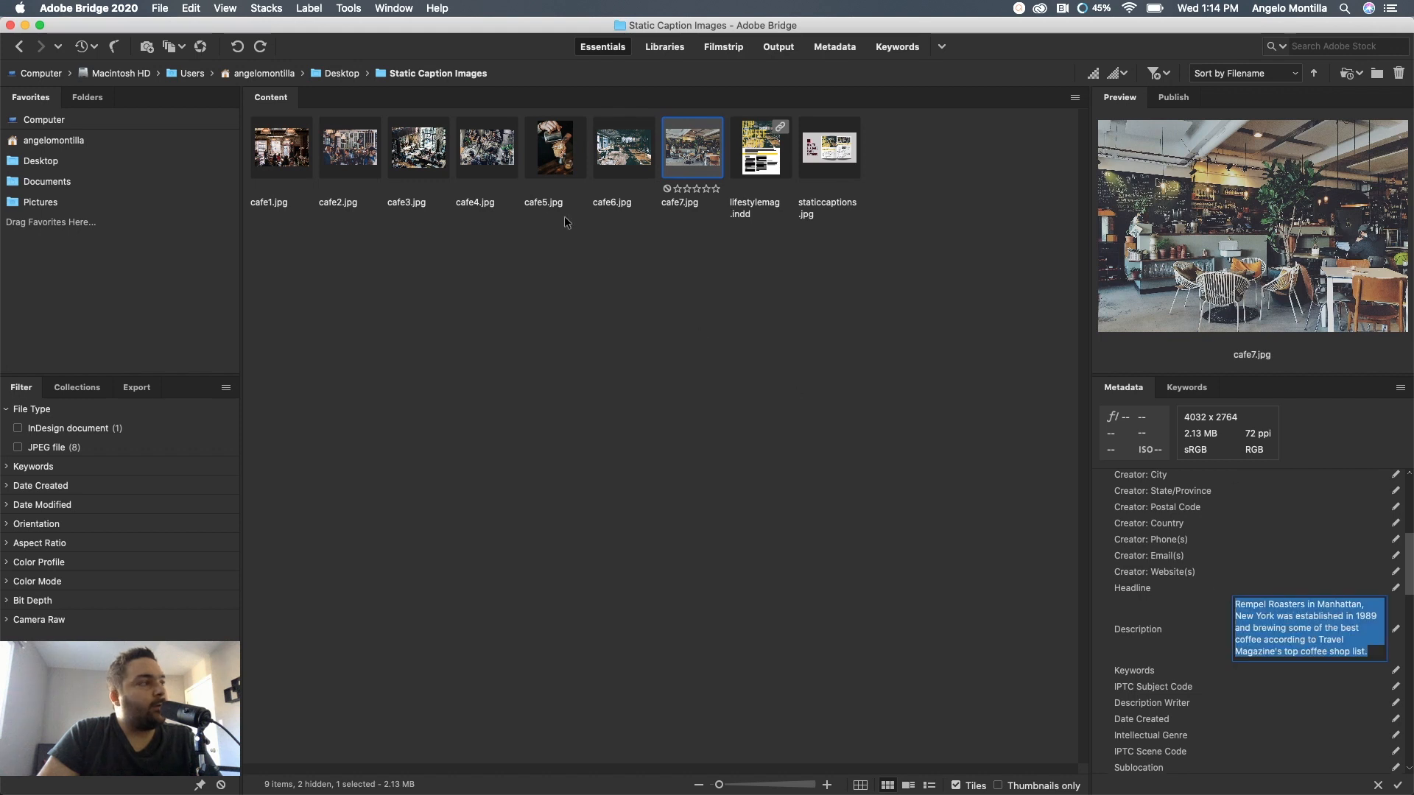
left_click(284, 156)
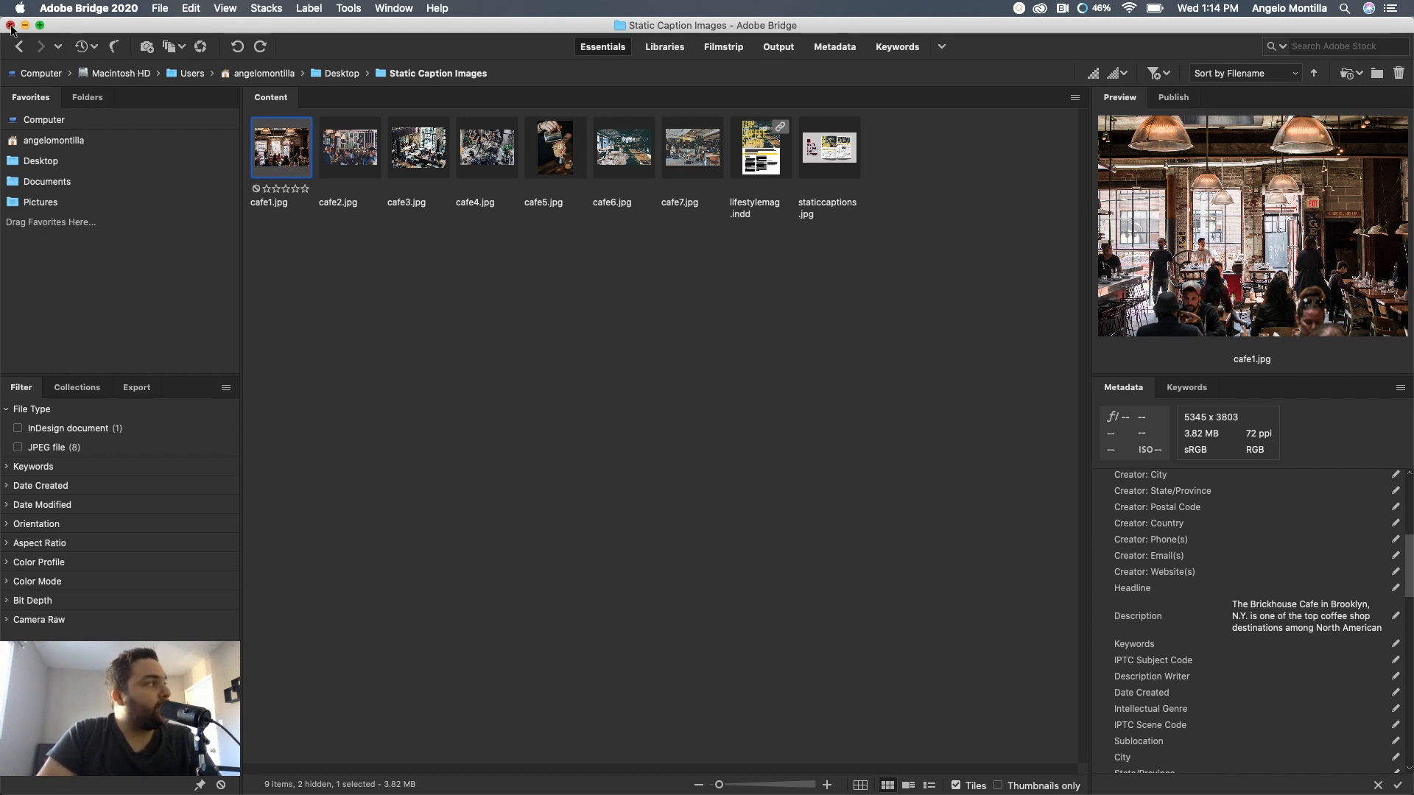
Close Adobe Bridge and make the InDesign magazine layout active again
left_click(12, 30)
left_click(1104, 377)
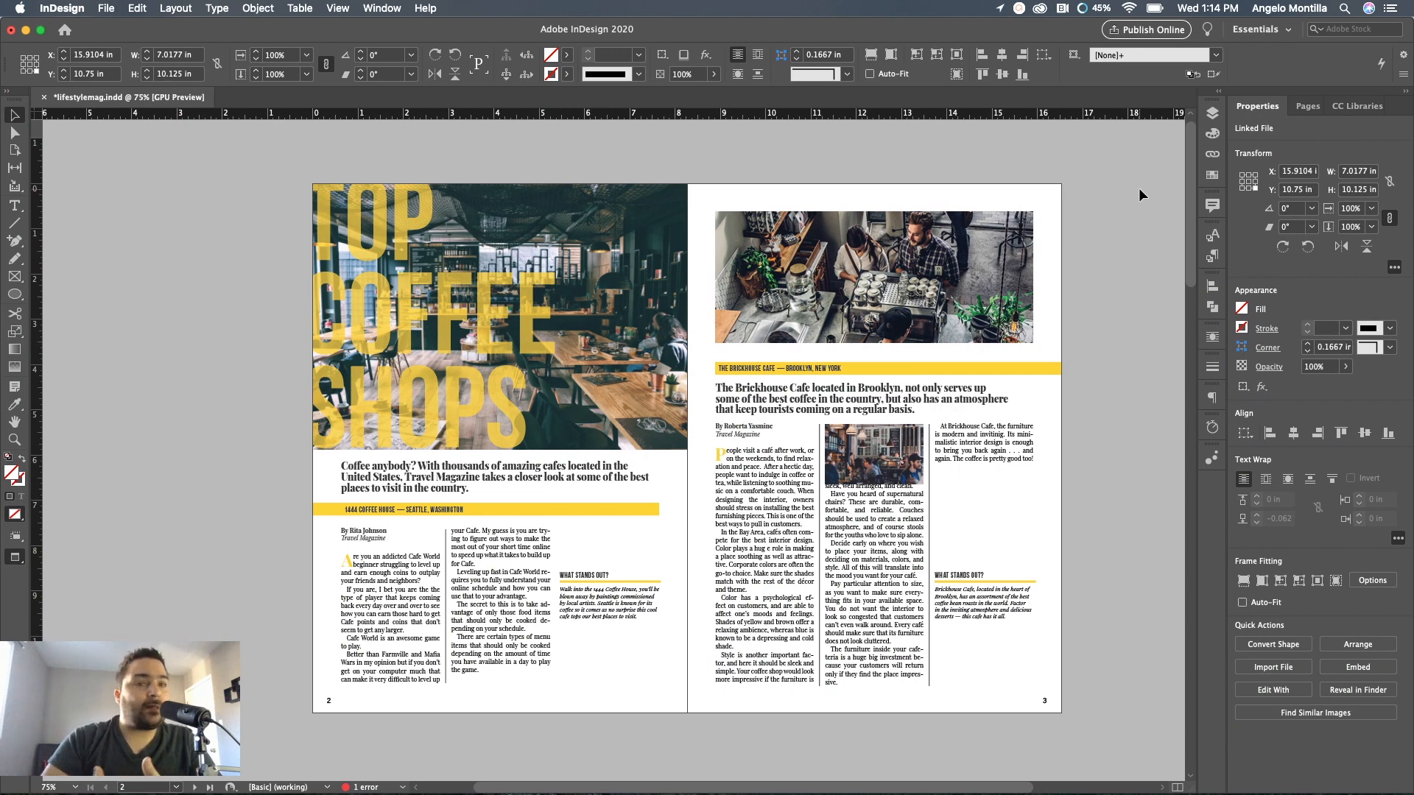
Inspect the placed cafe photos, then show the Links panel listing the five linked images
left_click(1004, 277)
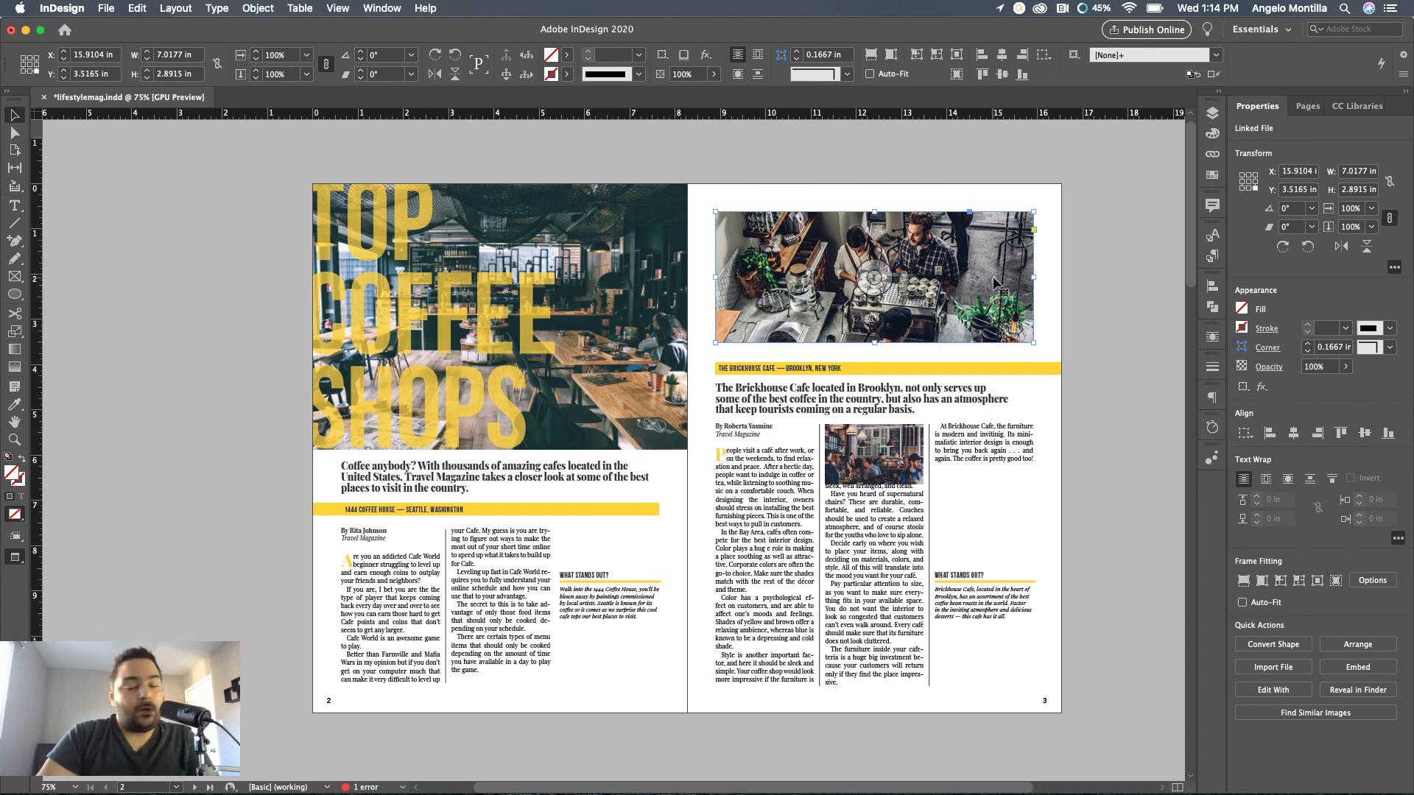
mouse_move(873, 453)
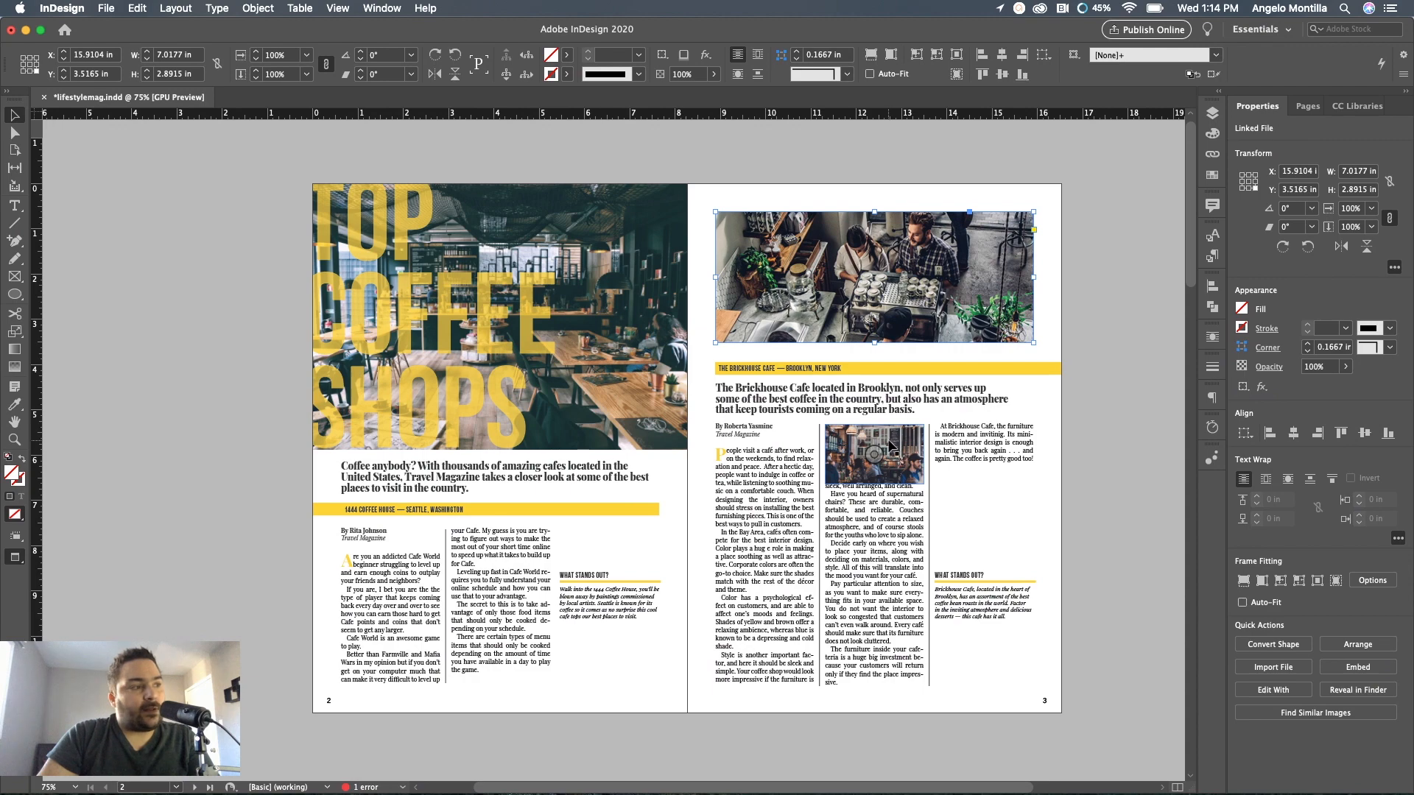
left_click(890, 444)
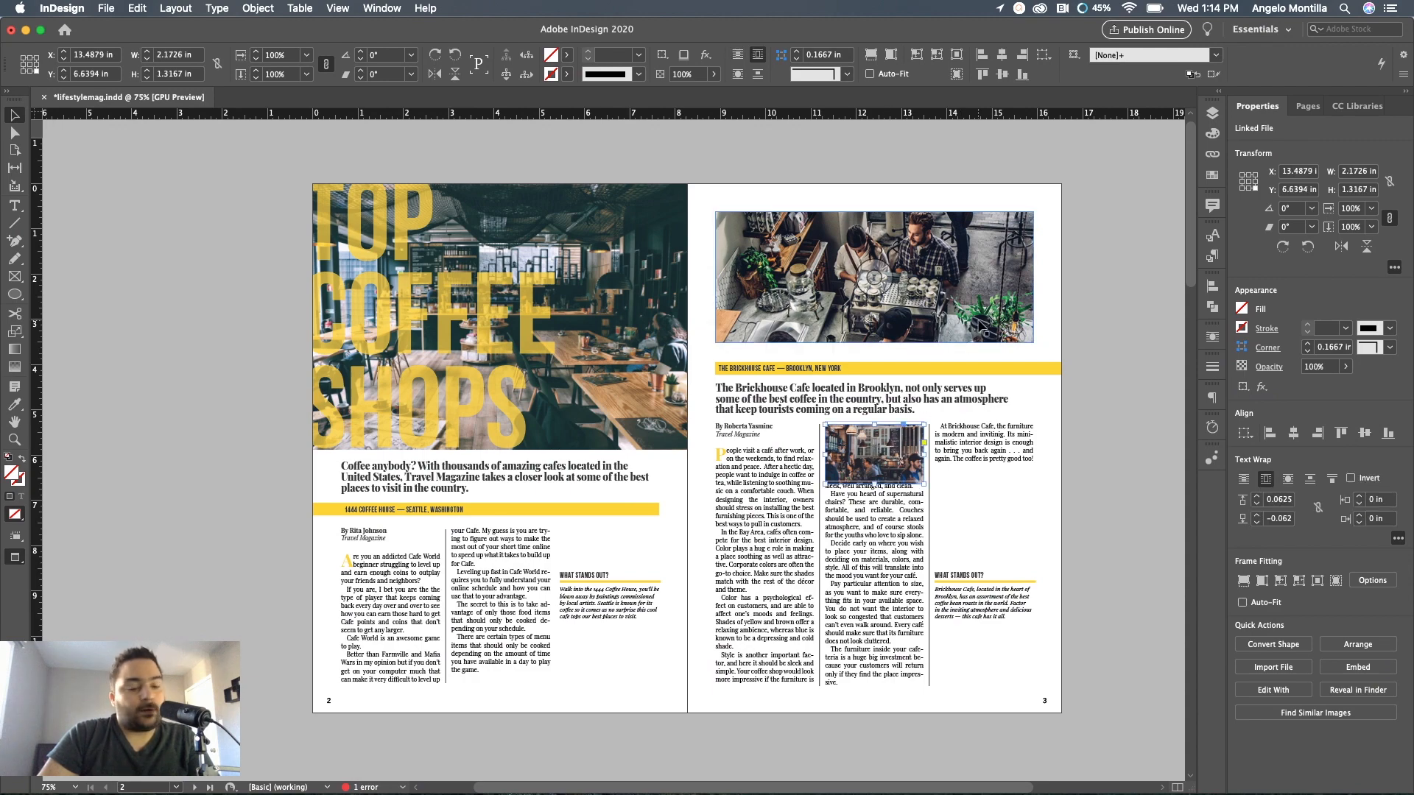
scroll(966, 353, "down", 5)
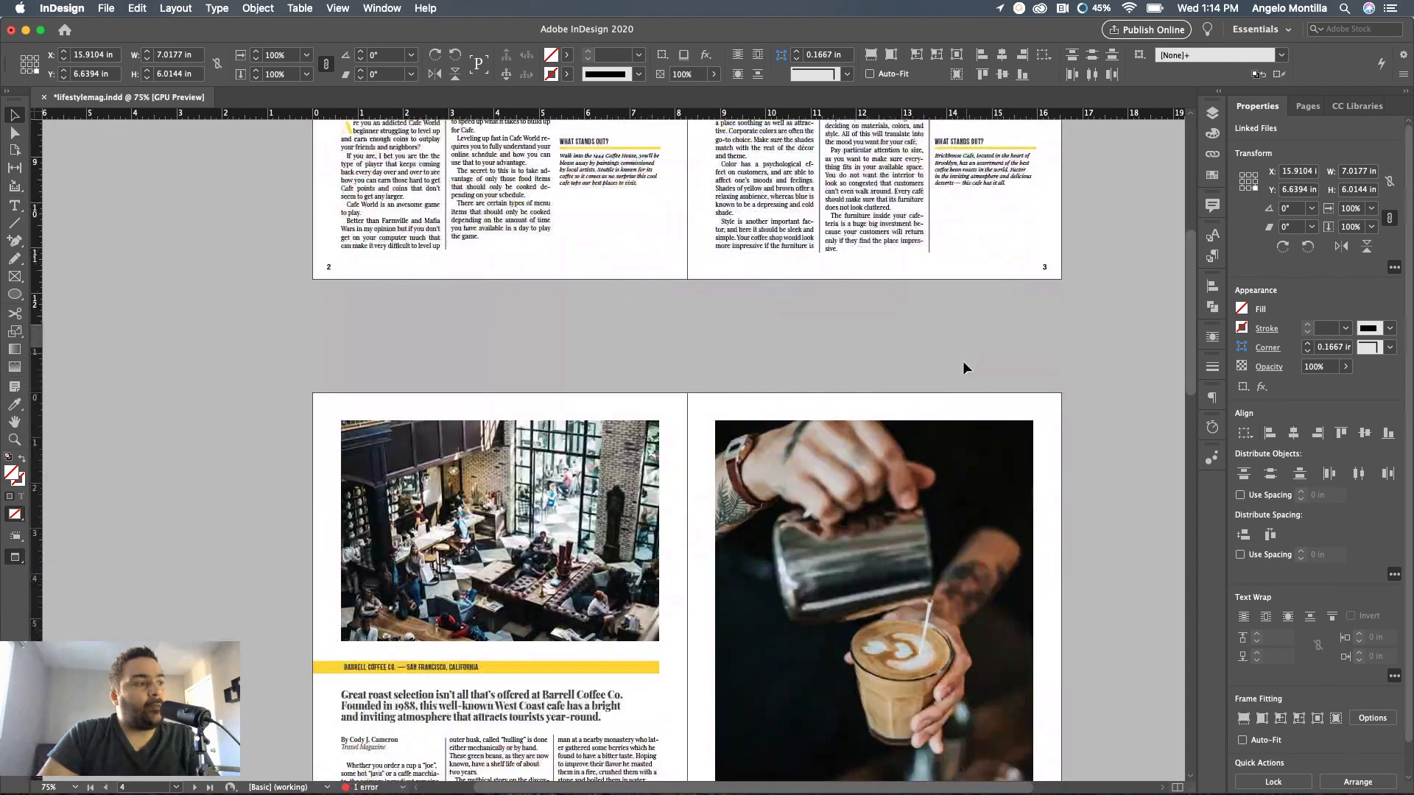
left_click(907, 434)
scroll(860, 413, "up", 3)
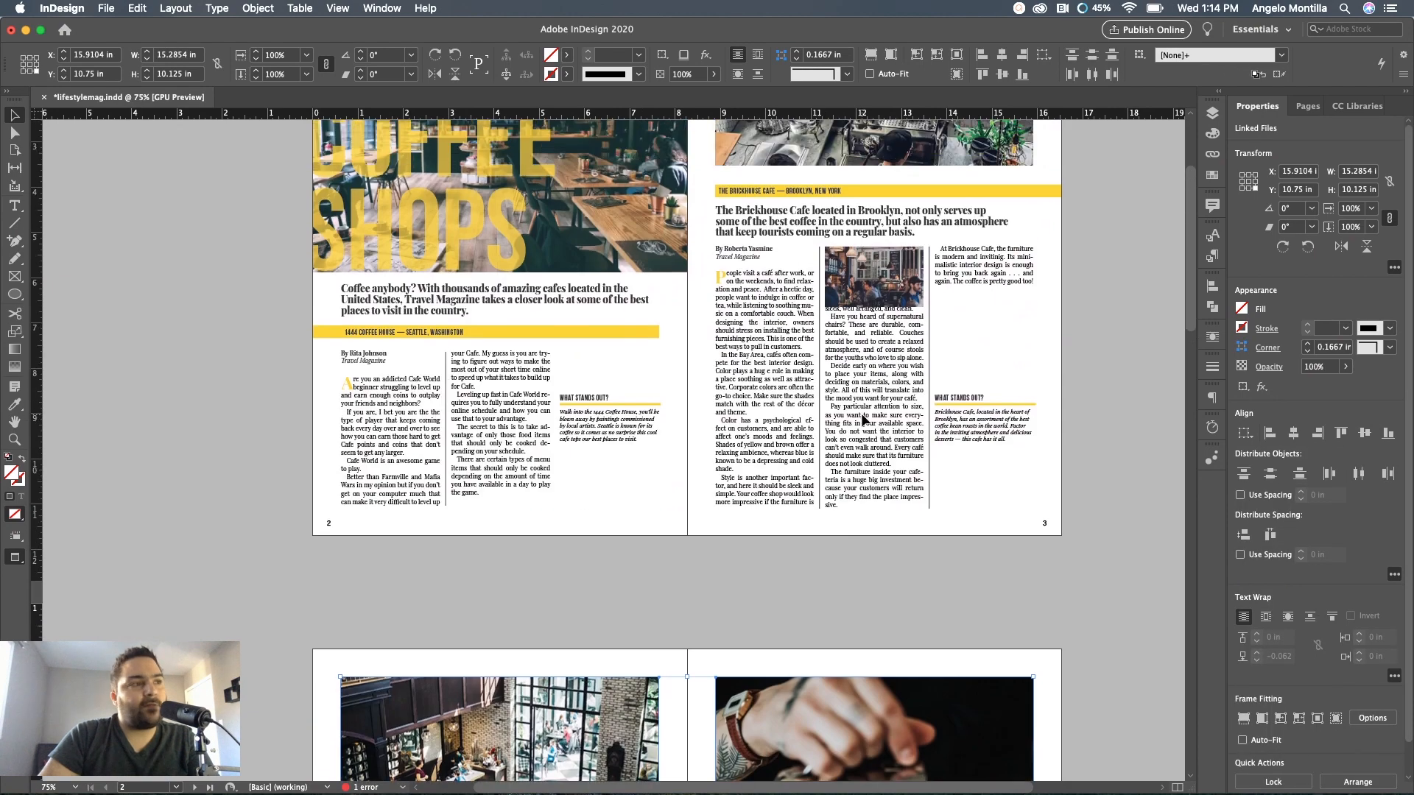
left_click(1091, 289)
scroll(1091, 289, "up", 2)
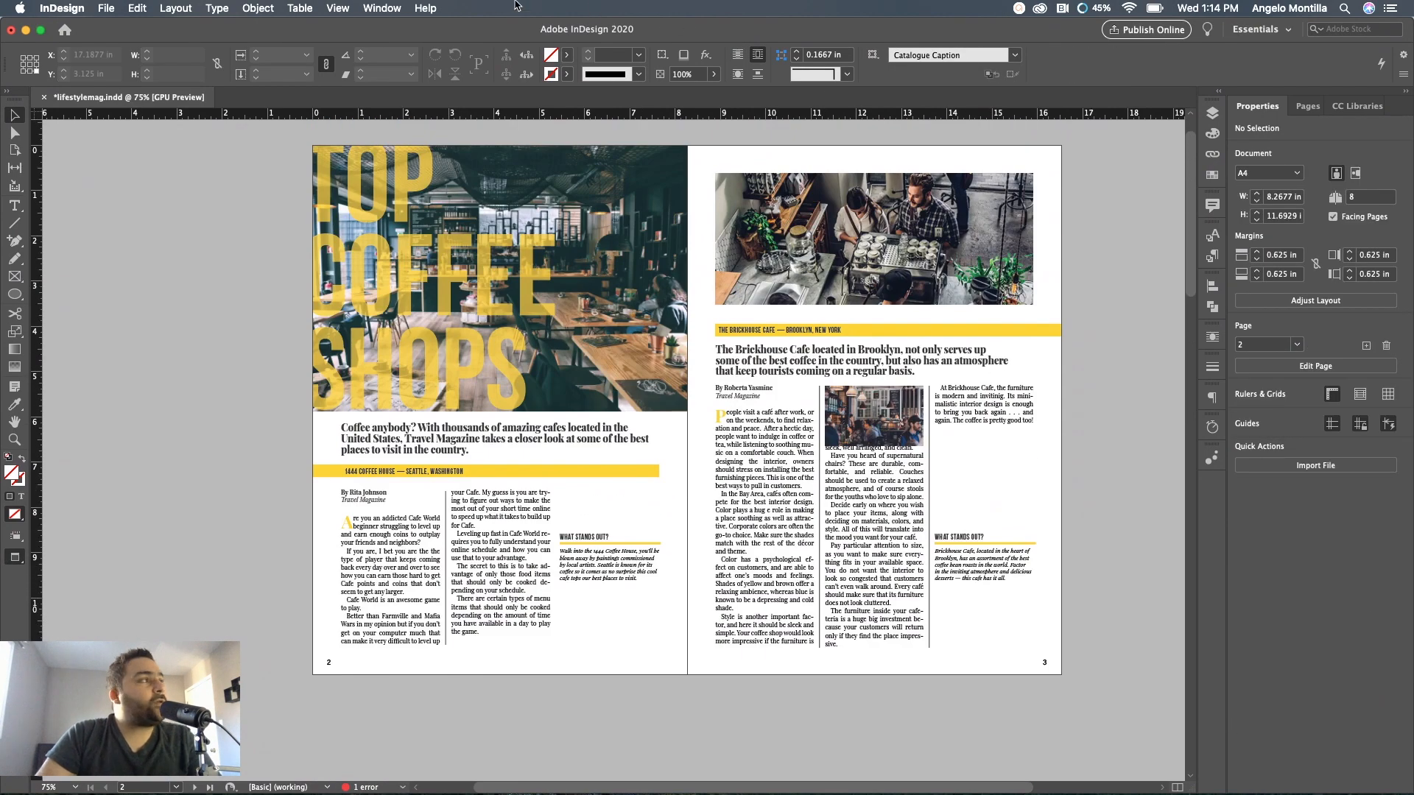
left_click(380, 8)
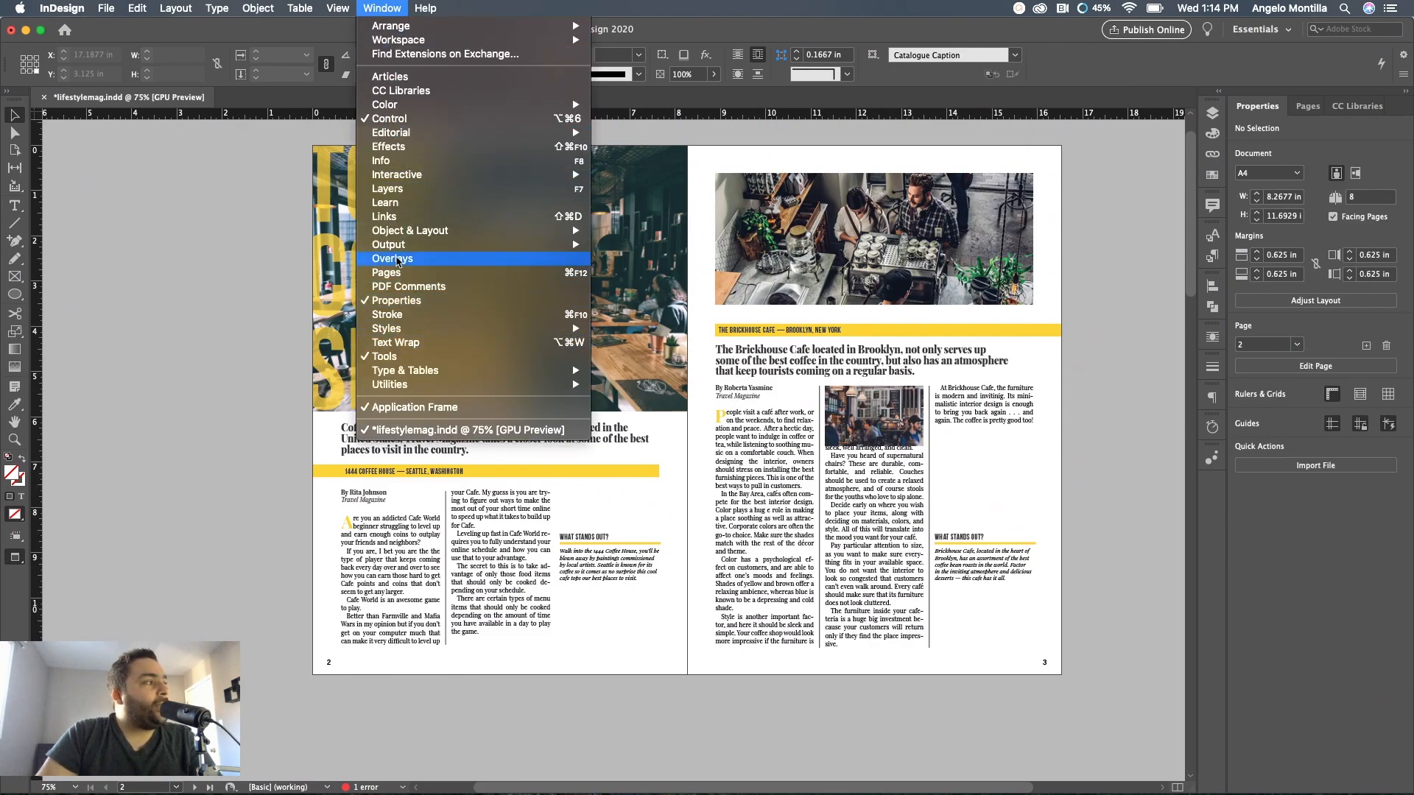
left_click(436, 220)
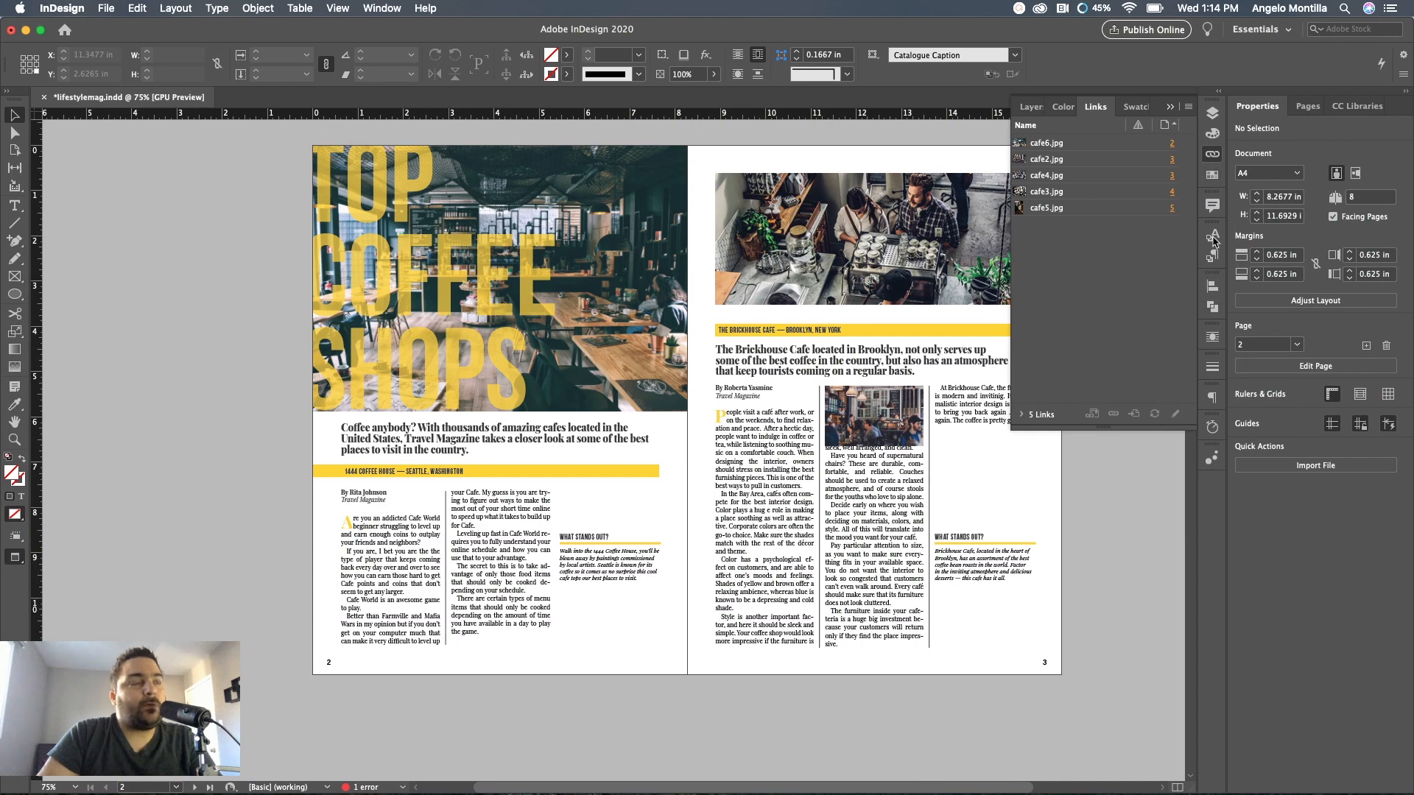
Detach the Links panel and float it beside the spread
left_click_drag(1092, 118, 1077, 299)
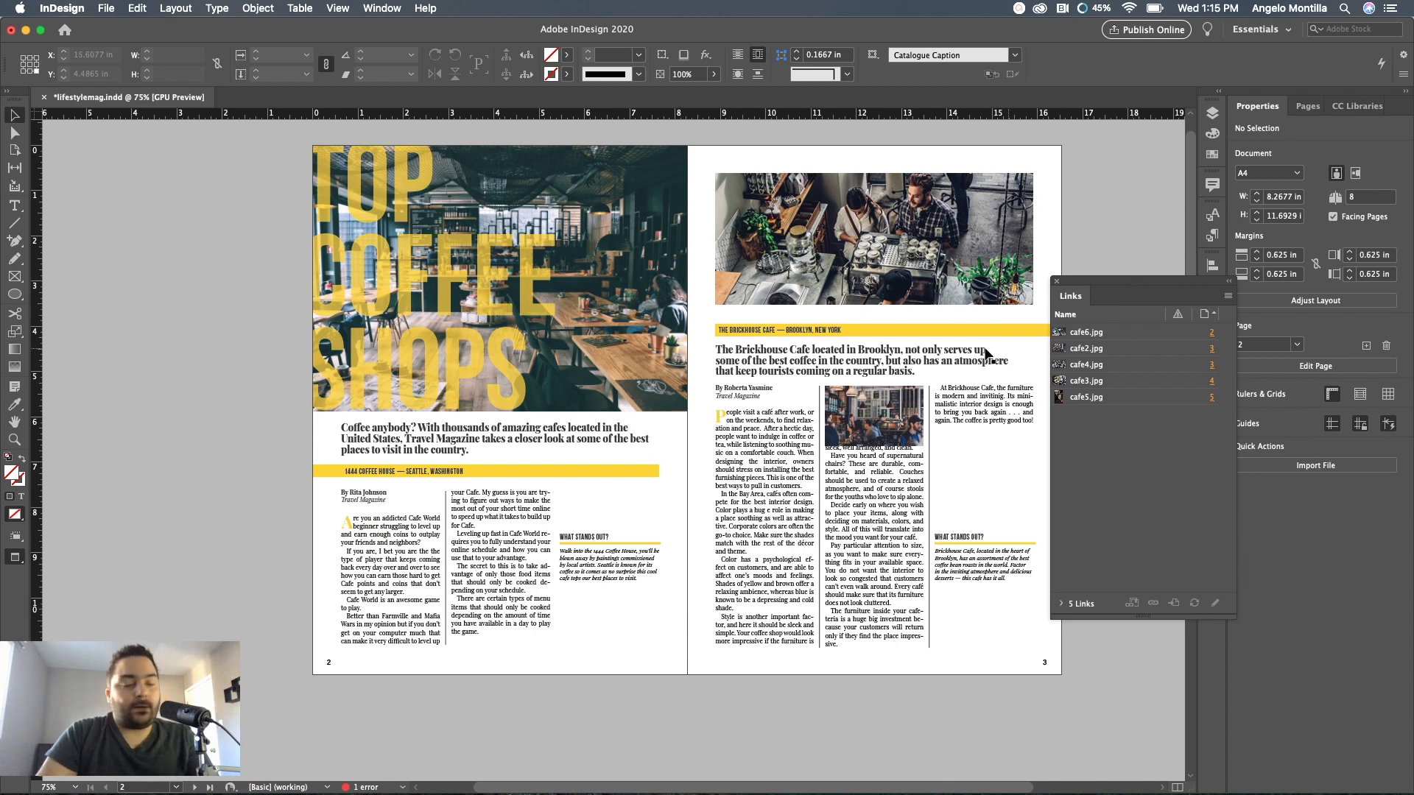
left_click_drag(1124, 287, 1119, 251)
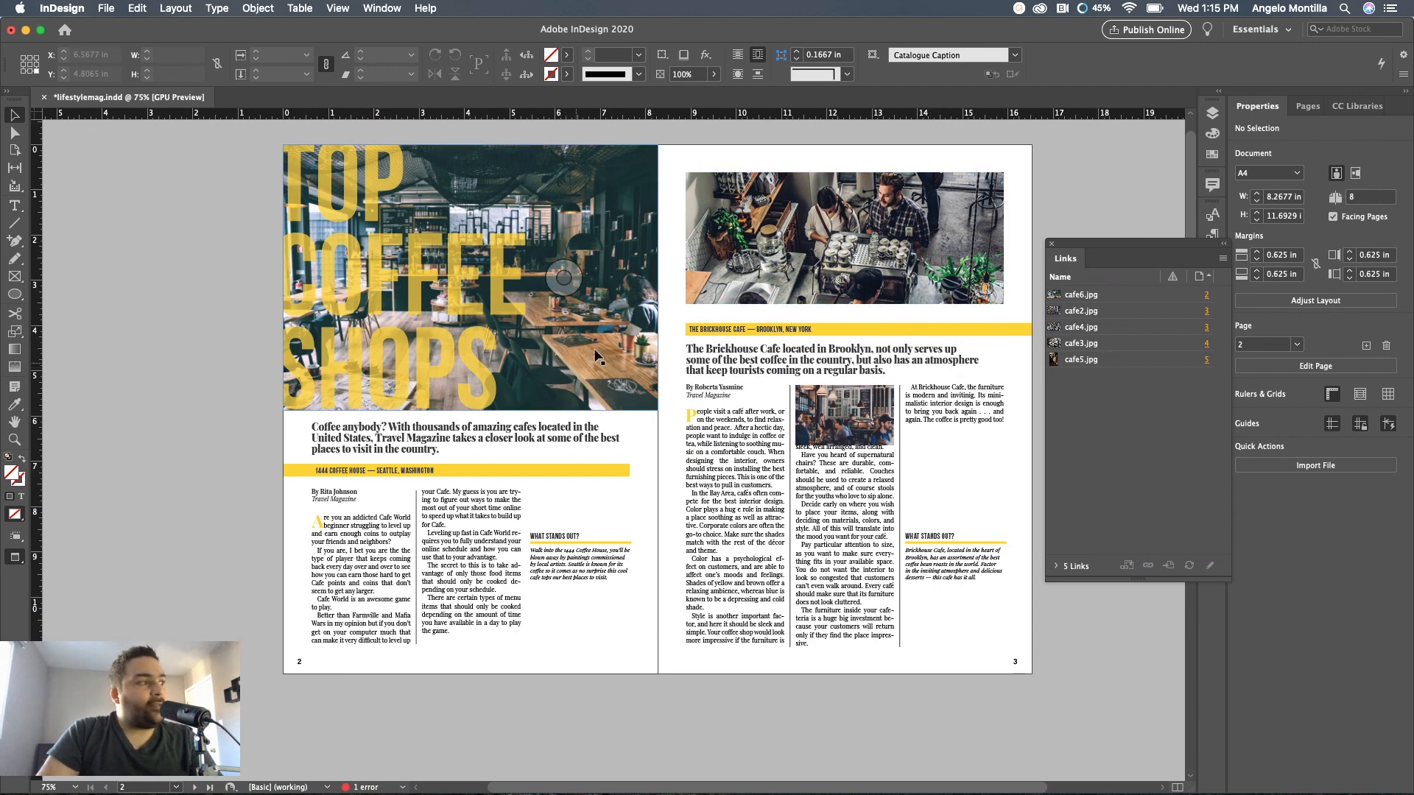
Shift the crop of the small cafe2 photo on page 3, checking the photos on pages 4–5
left_click(922, 259)
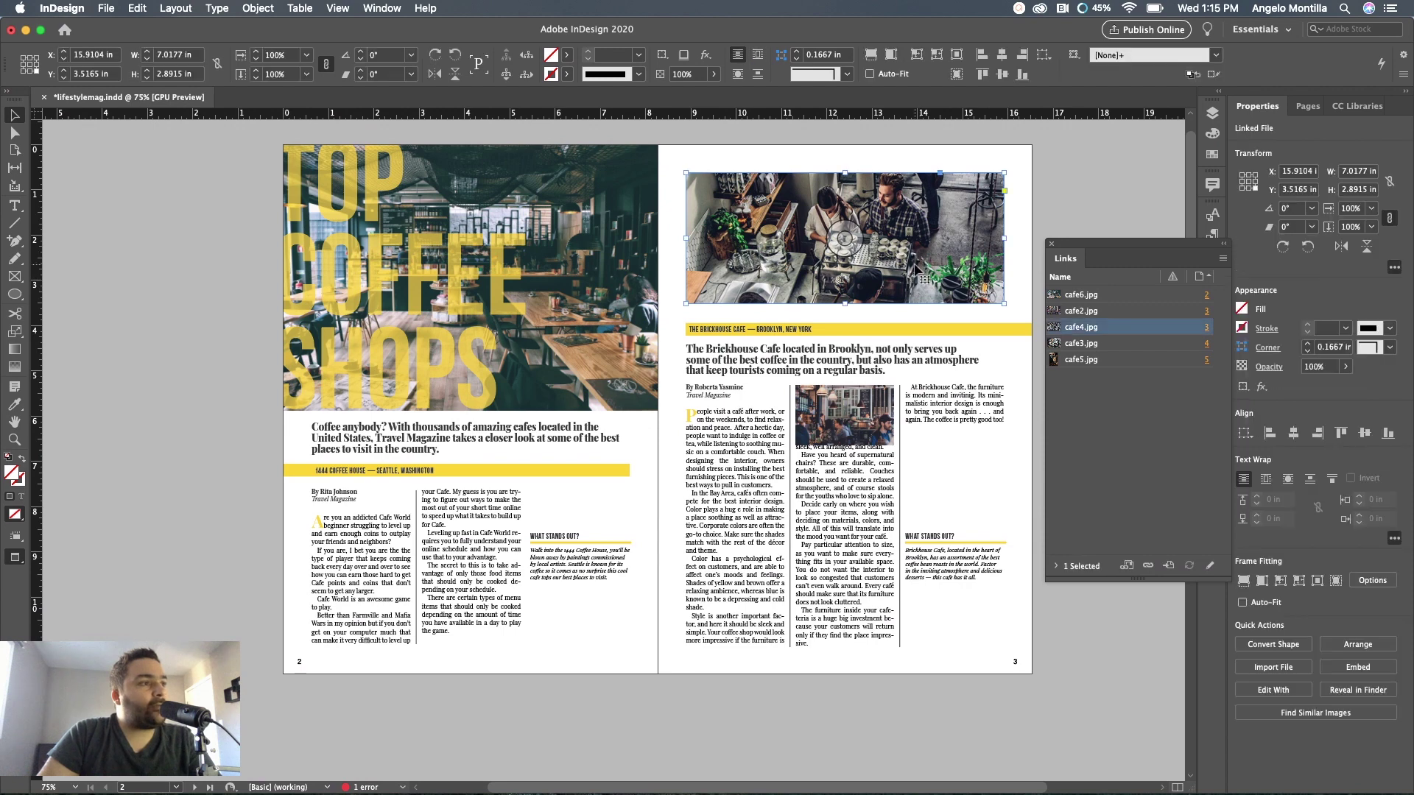
left_click(872, 411)
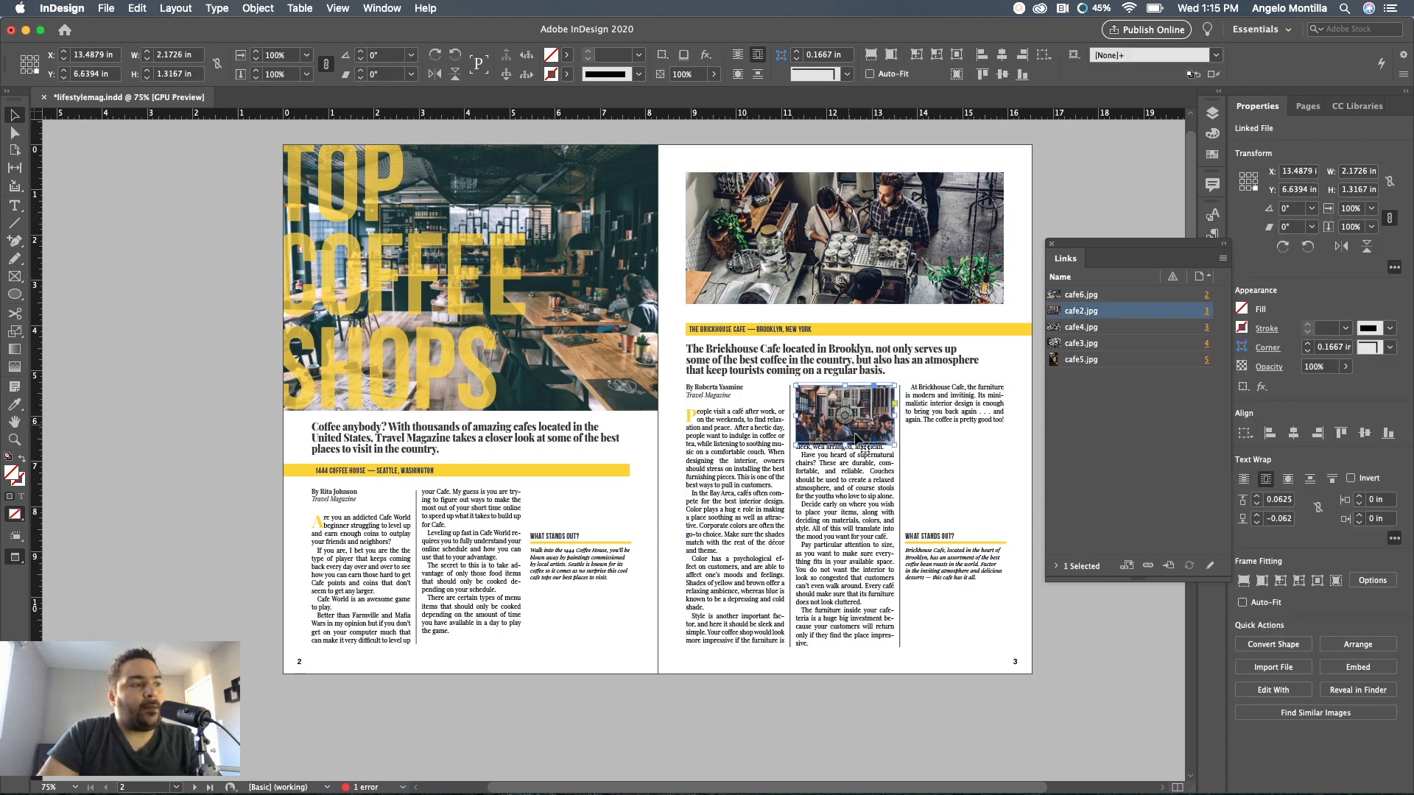
left_click_drag(857, 437, 845, 447)
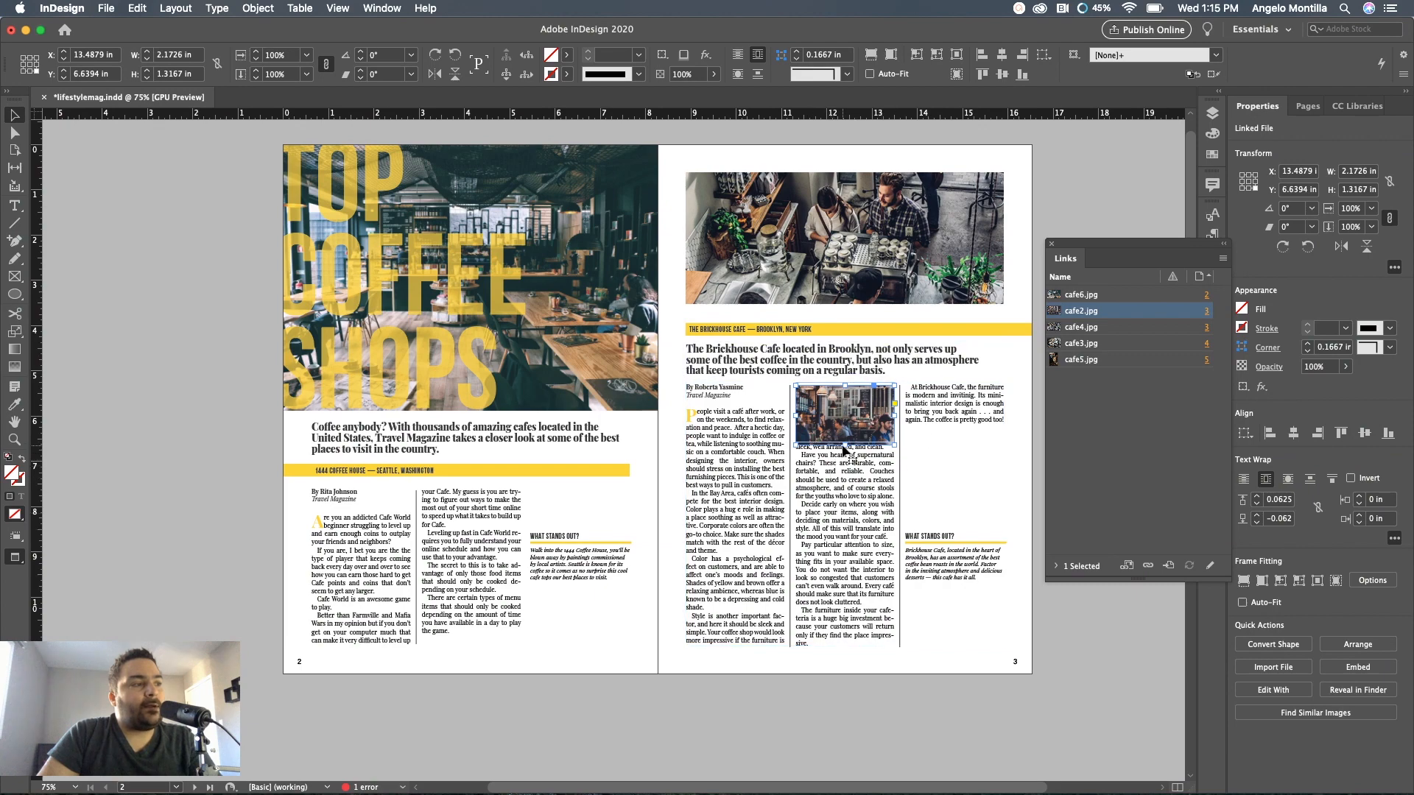
scroll(723, 490, "down", 10)
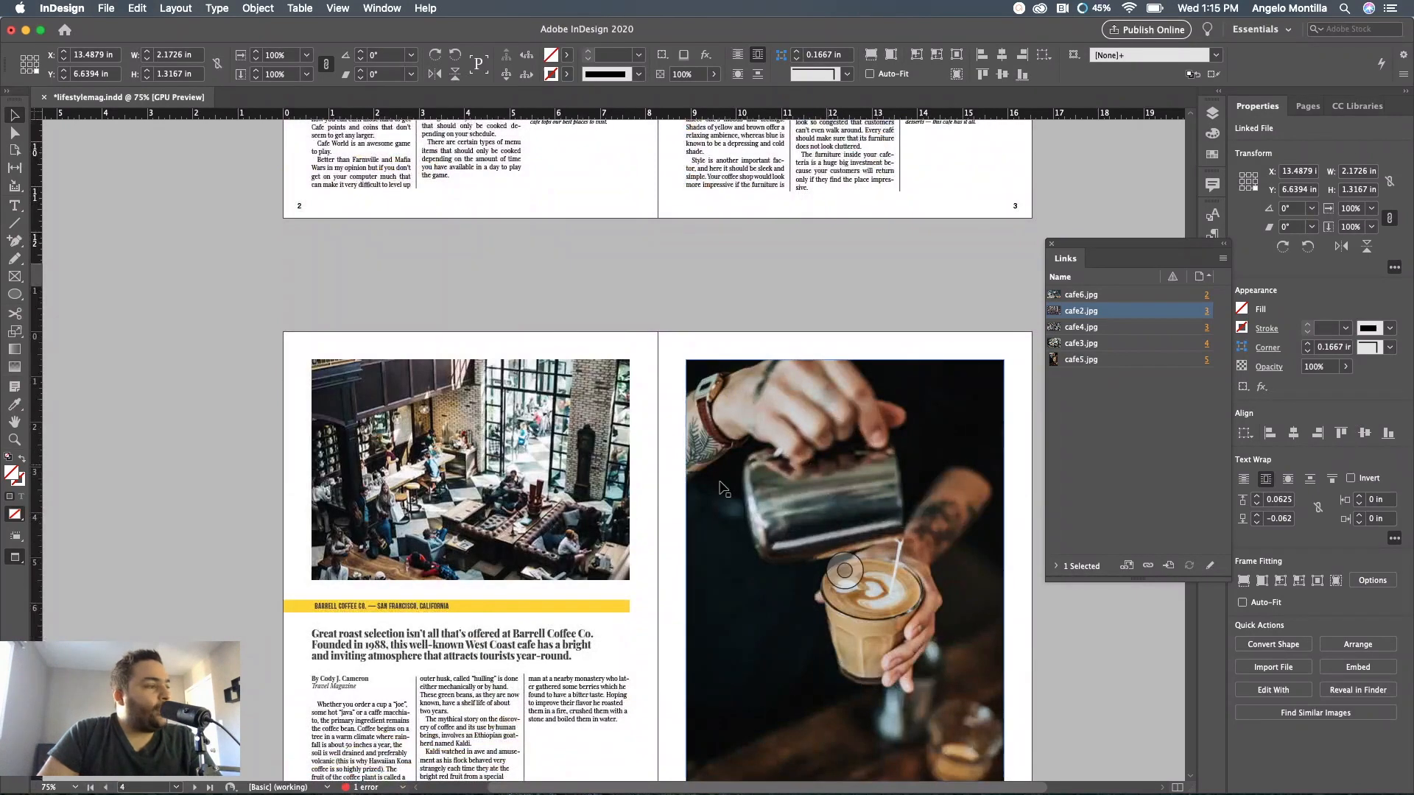
left_click(587, 473)
scroll(749, 490, "down", 3)
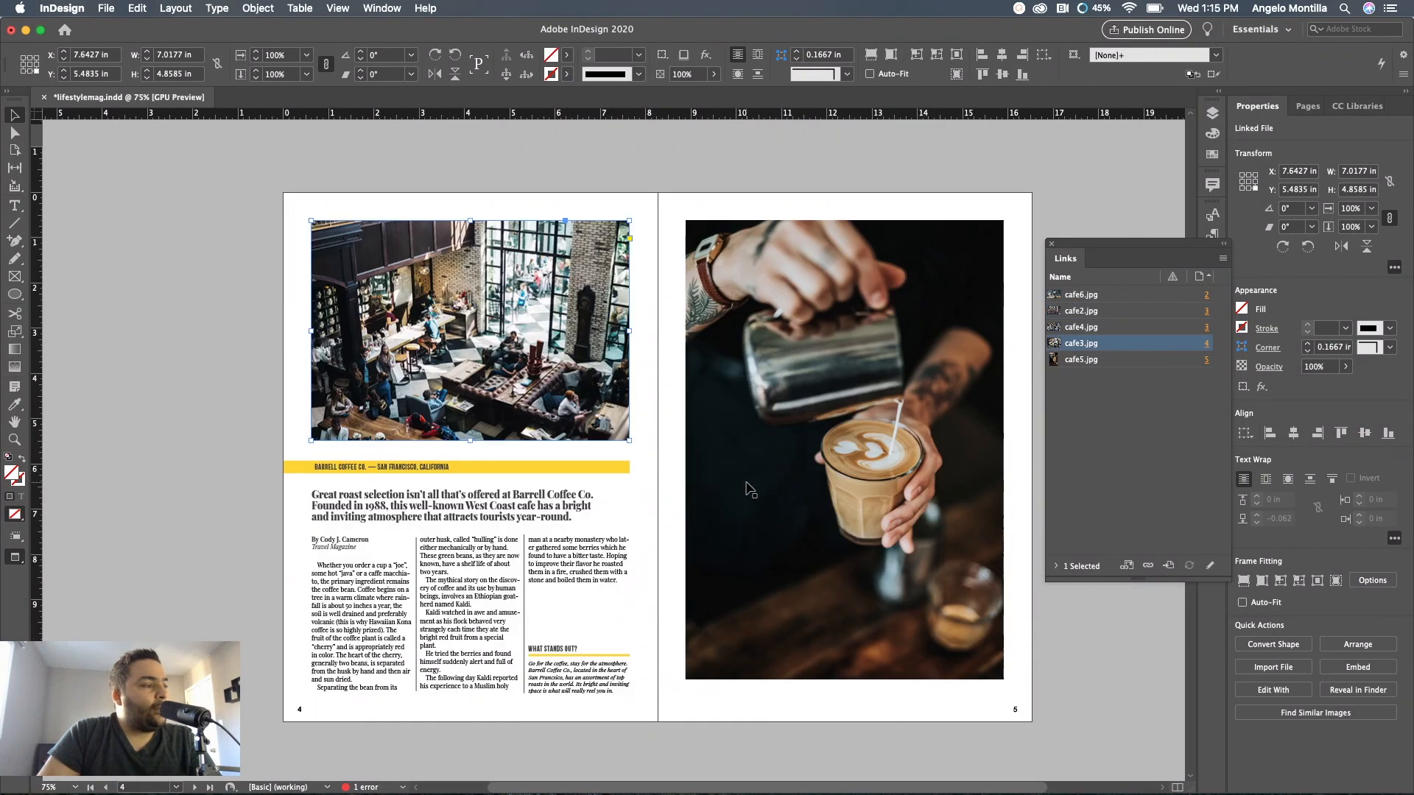
left_click(745, 487)
scroll(746, 486, "up", 2)
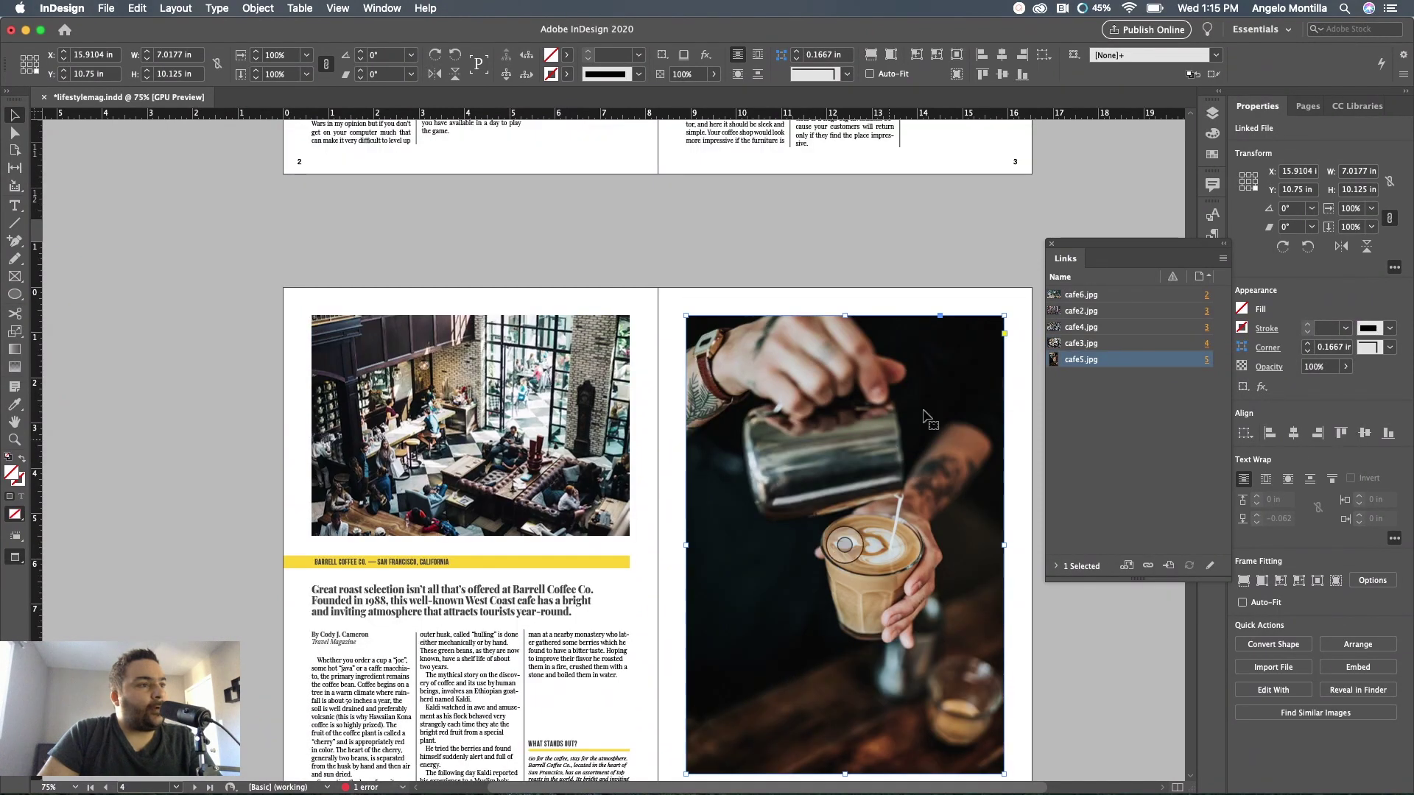
left_click(1036, 221)
scroll(994, 331, "up", 12)
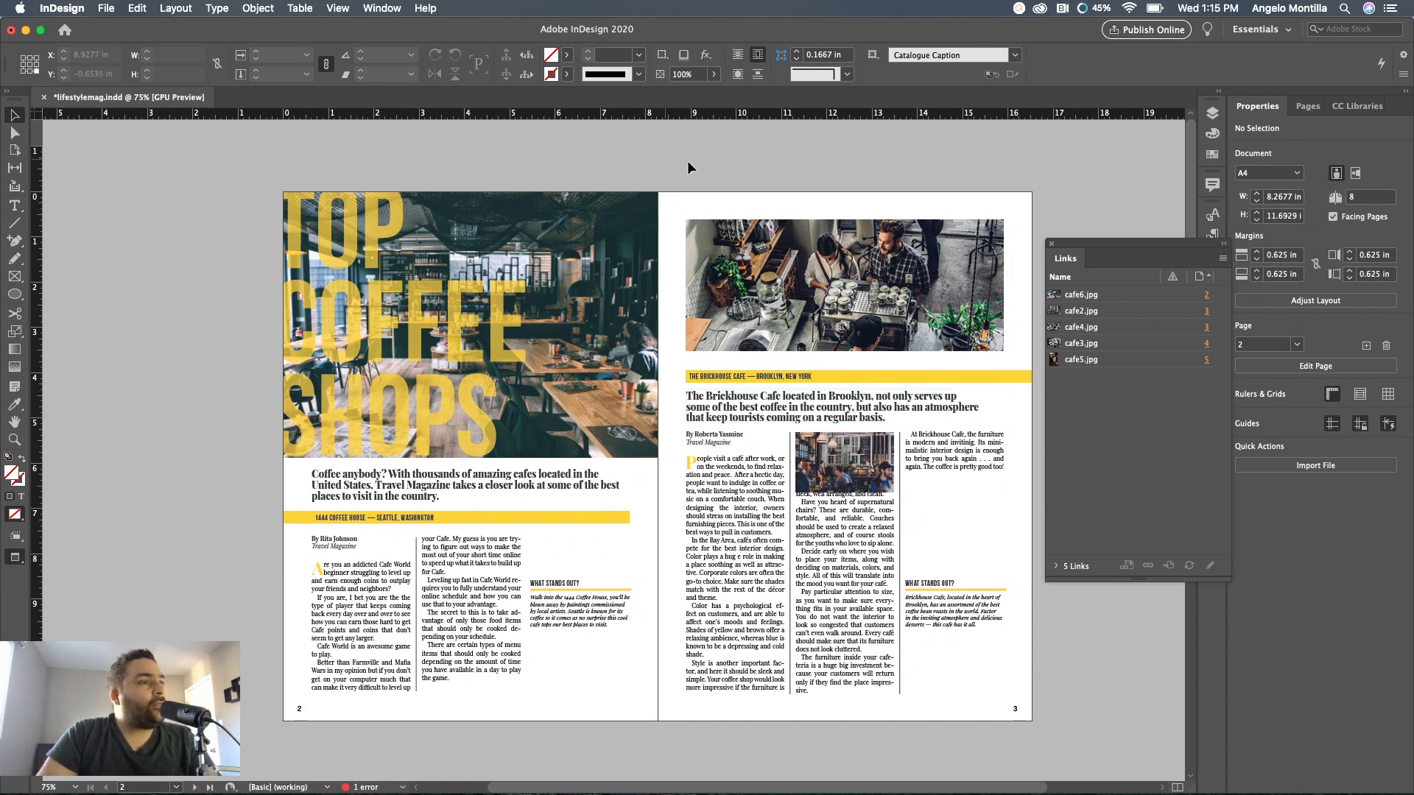
Bring up Caption Setup from Object > Captions and move it off the spread
left_click(253, 9)
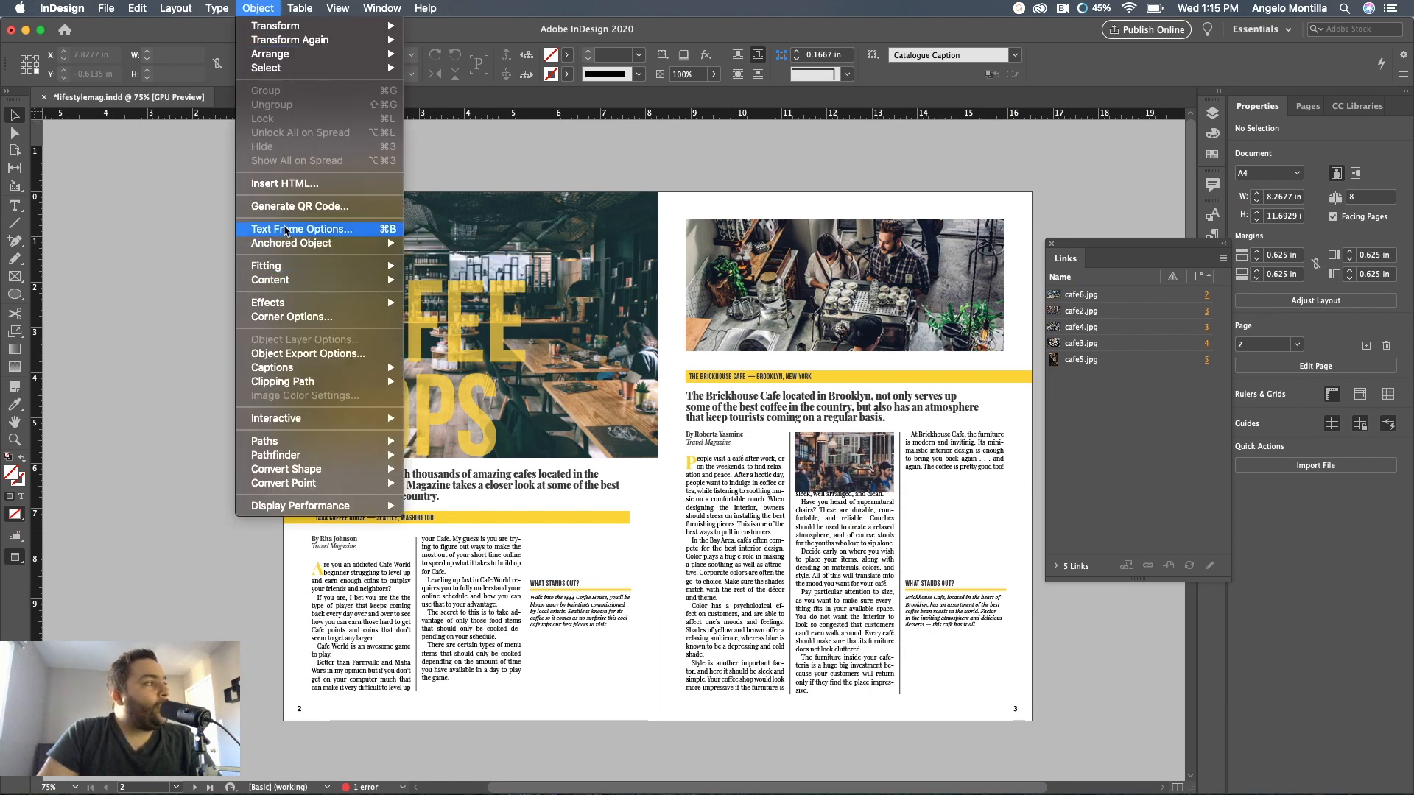
mouse_move(287, 368)
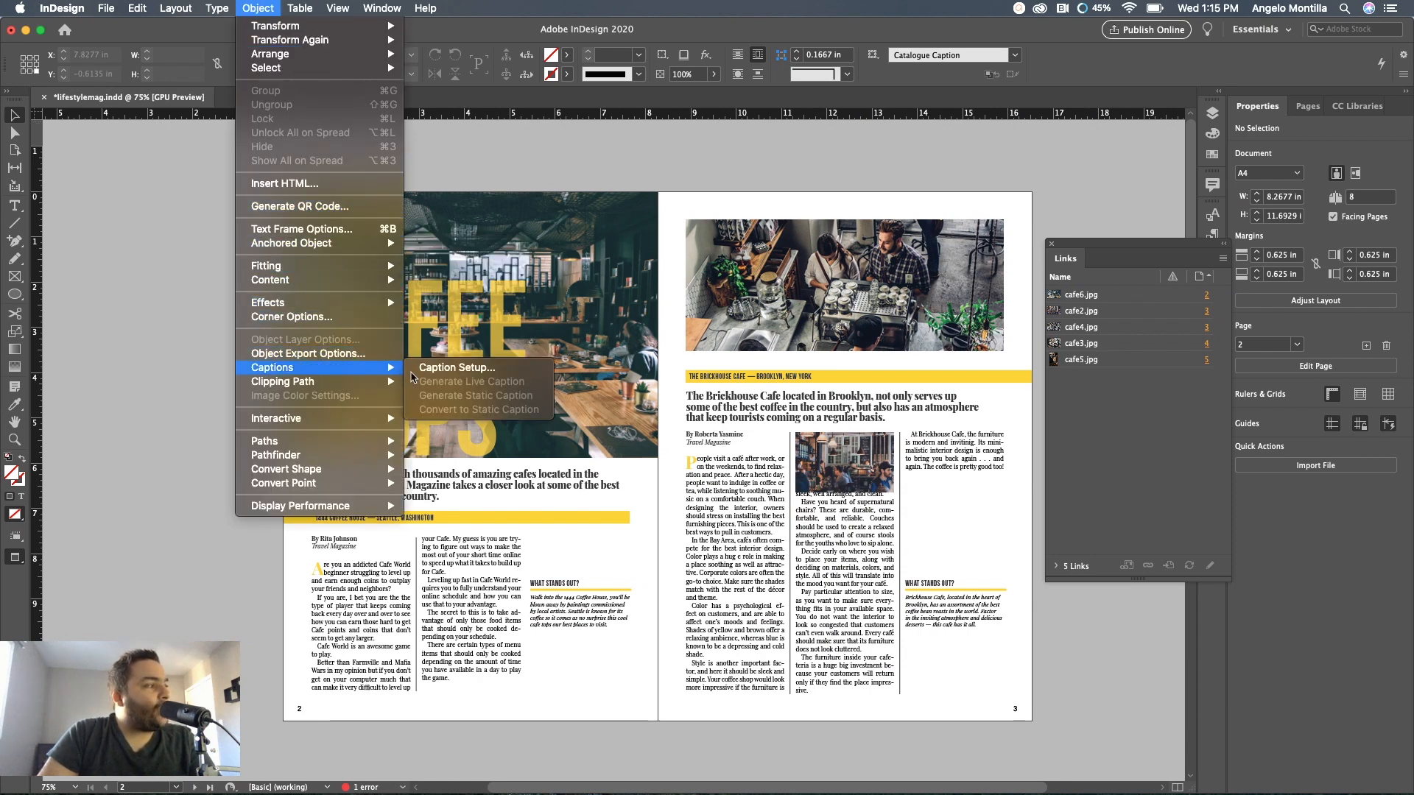
left_click(520, 370)
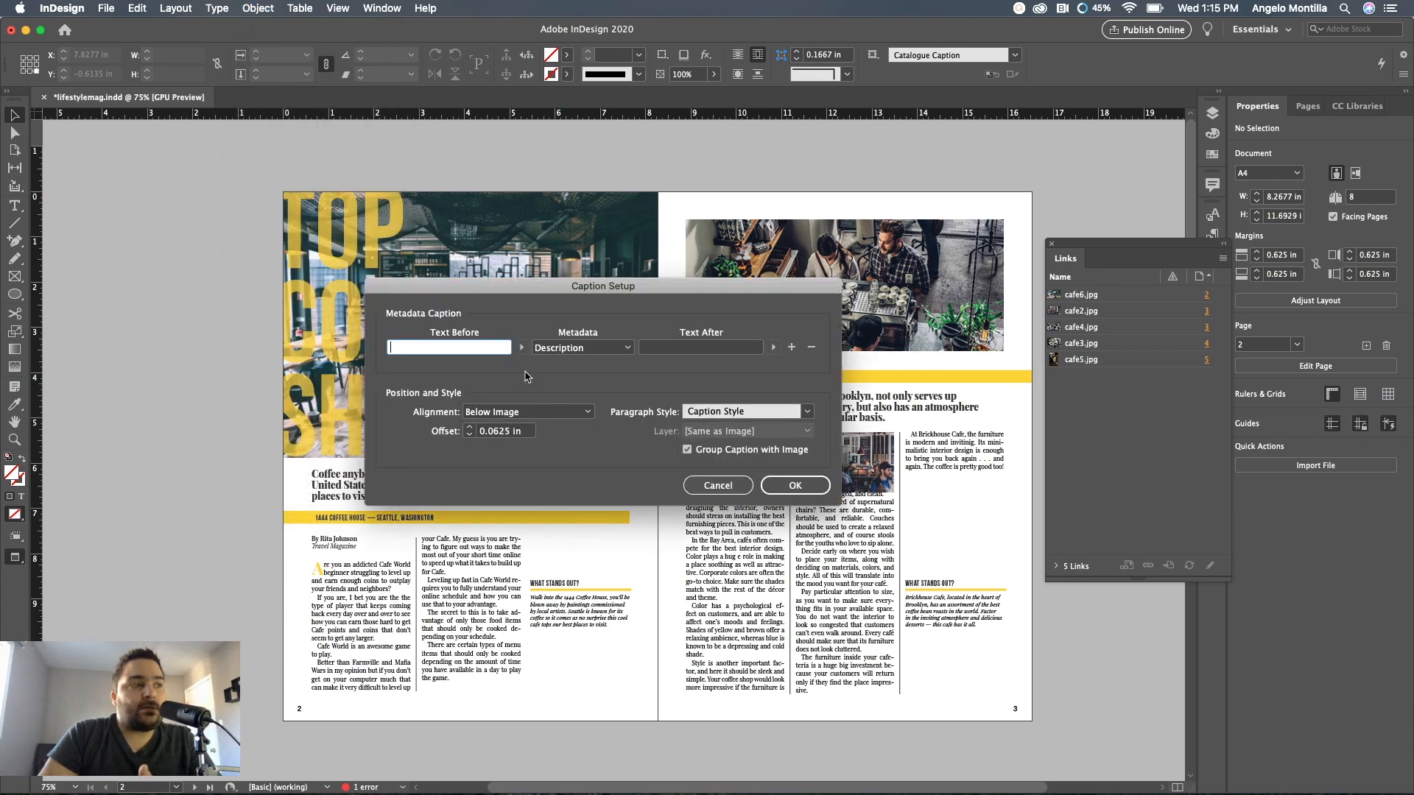
left_click_drag(652, 290, 850, 257)
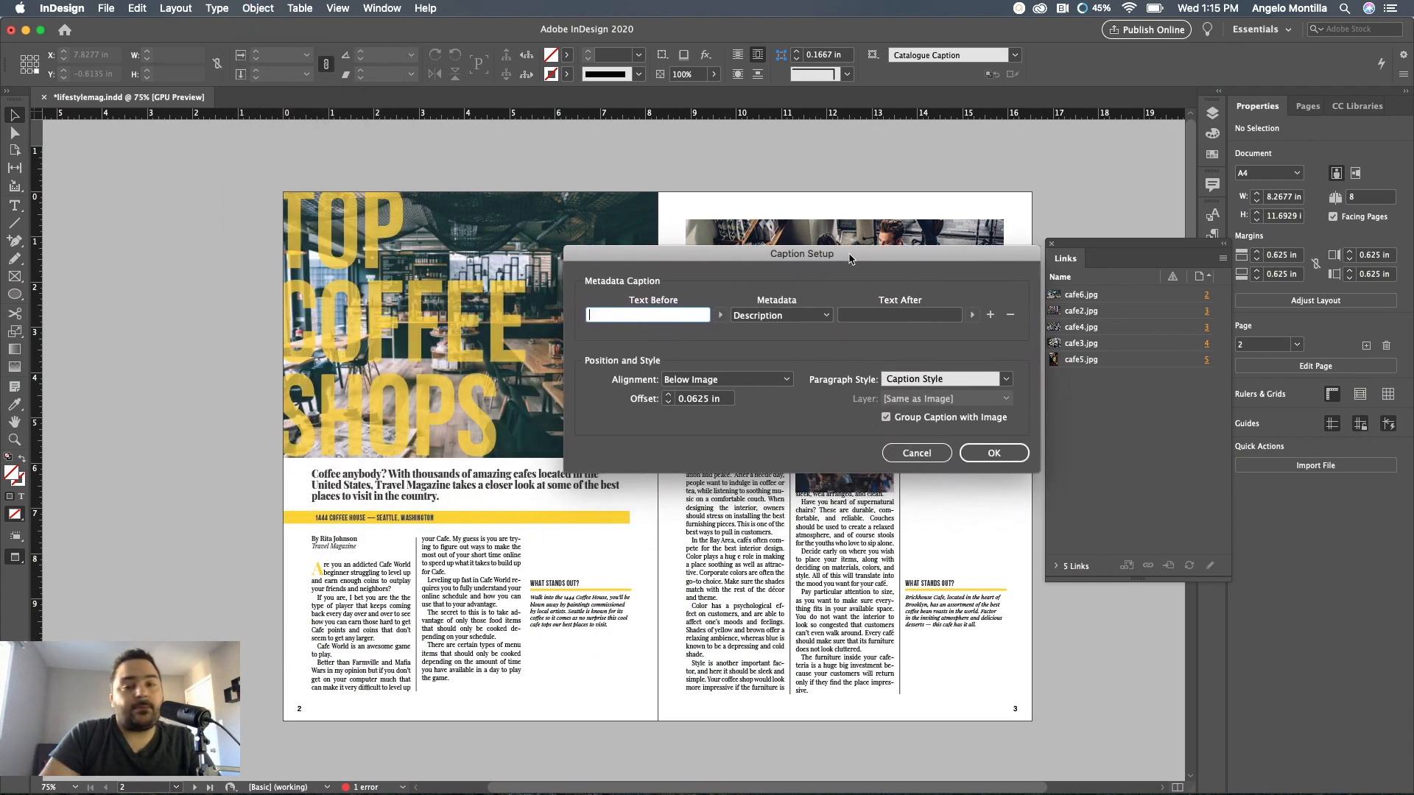
left_click_drag(851, 258, 851, 257)
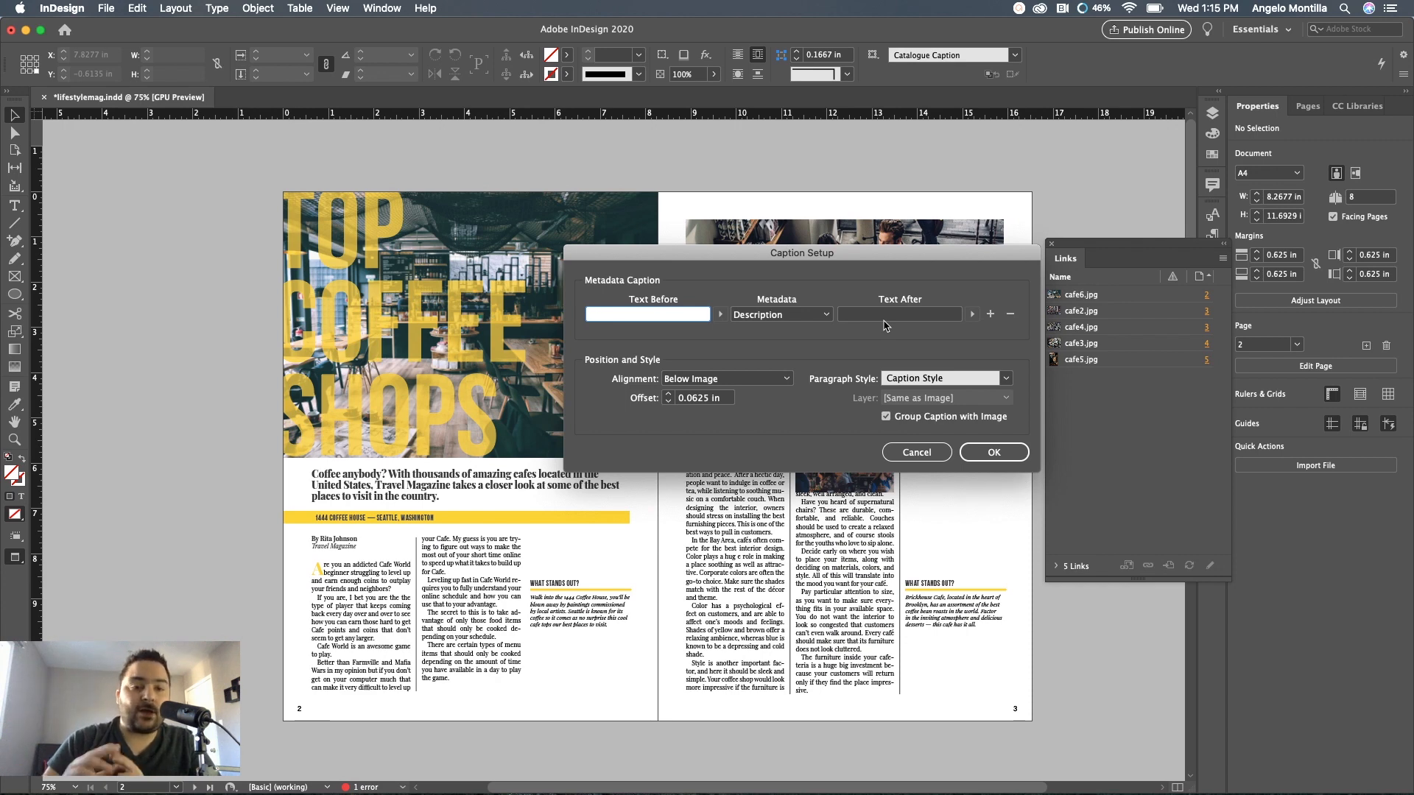
Try Name as the caption metadata, then set it back to Description
left_click(830, 315)
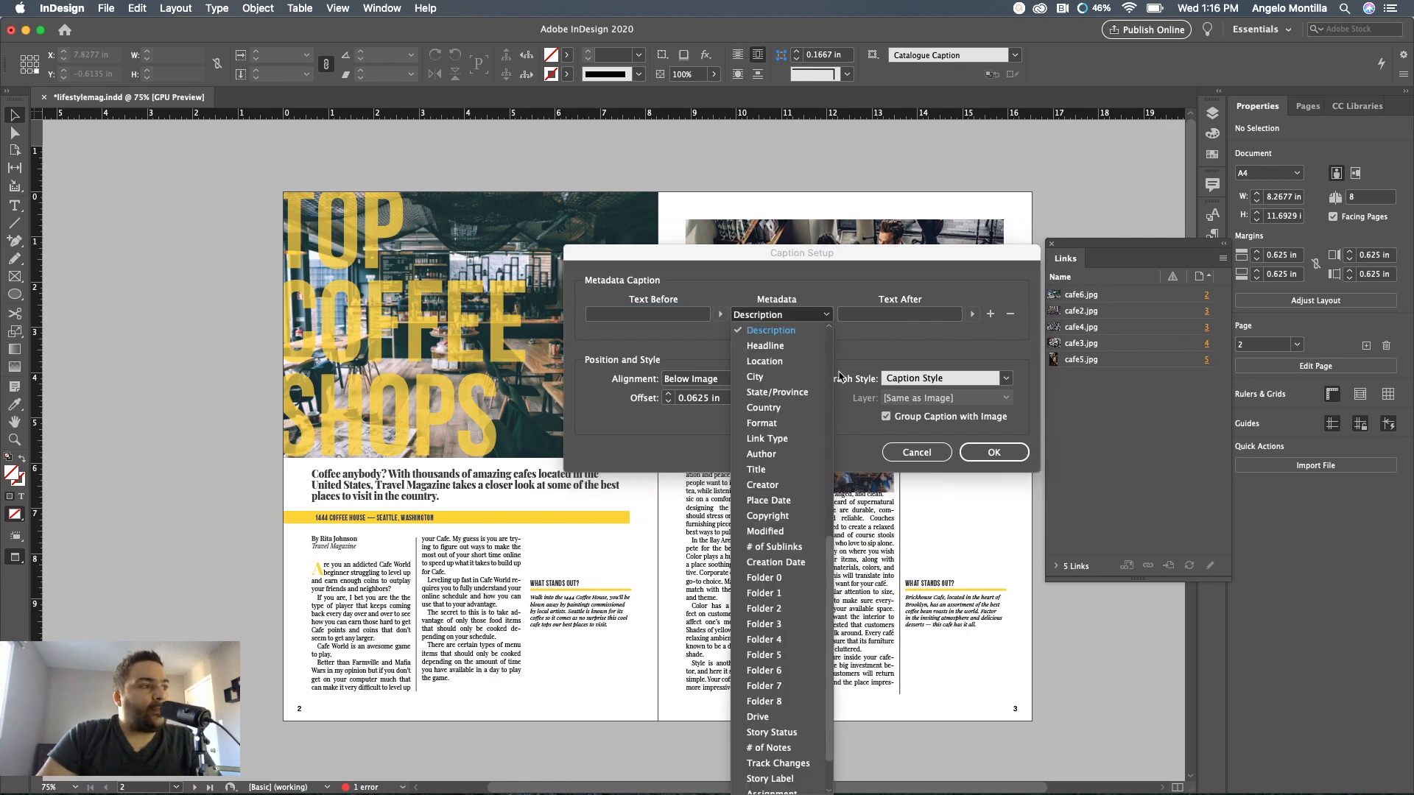
scroll(817, 552, "up", 10)
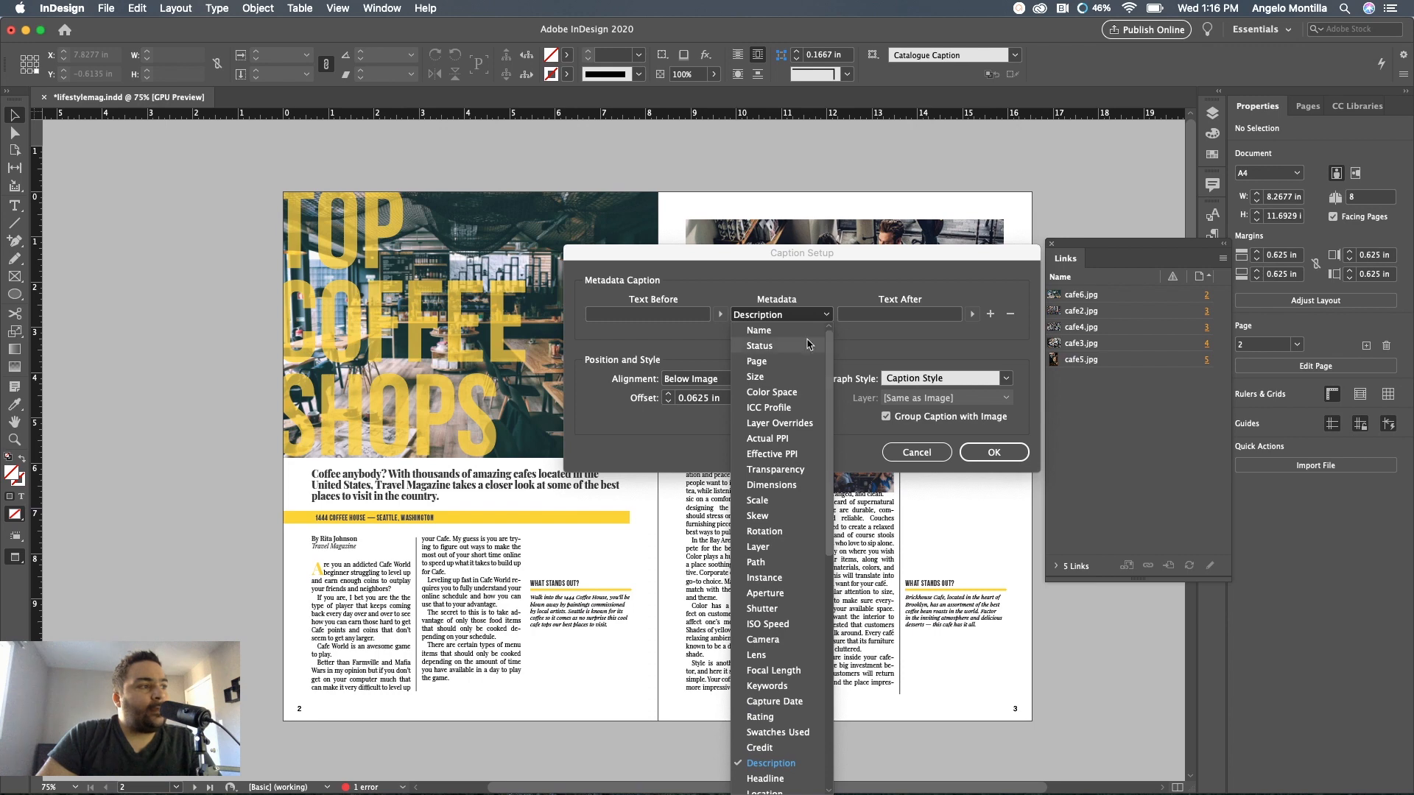
left_click(777, 334)
left_click(823, 316)
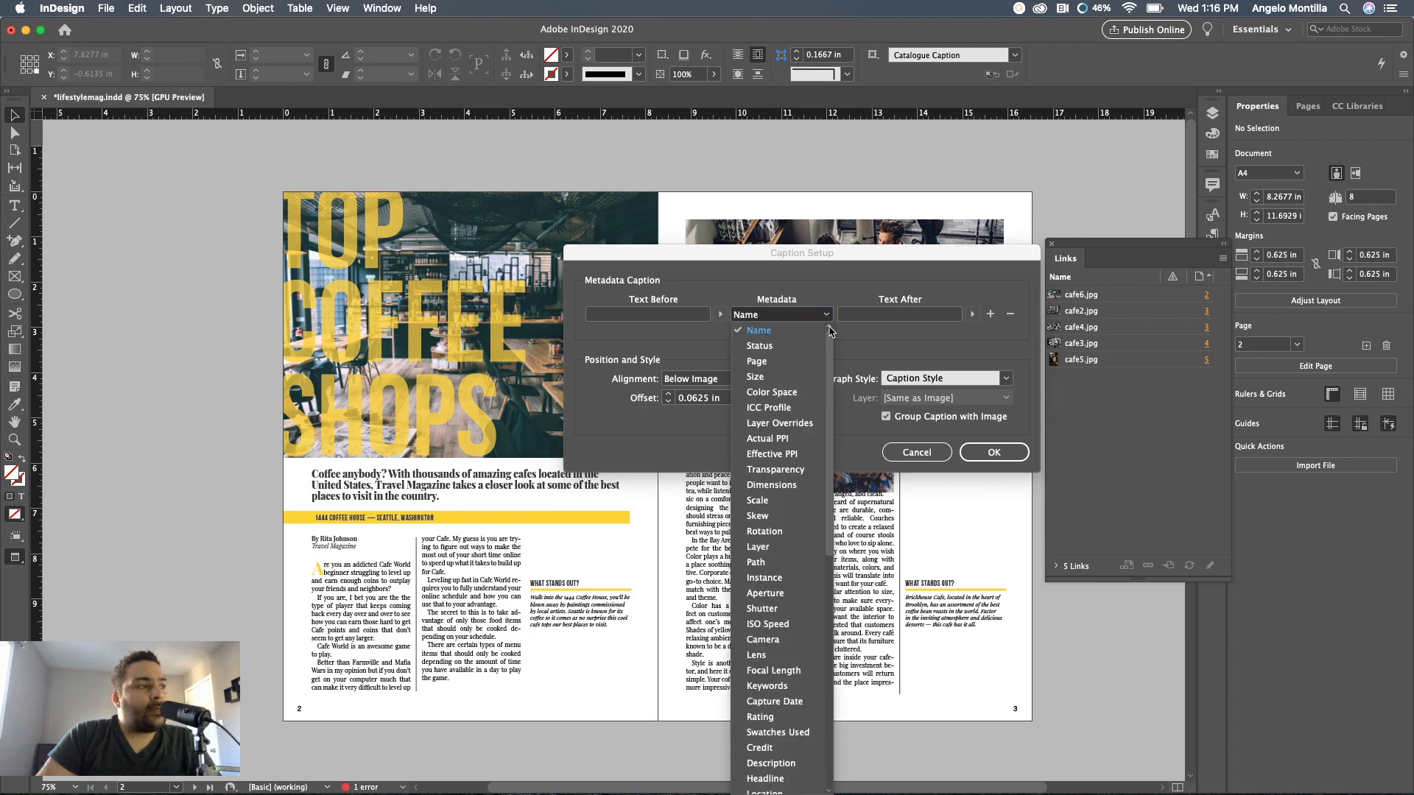
left_click_drag(832, 351, 832, 382)
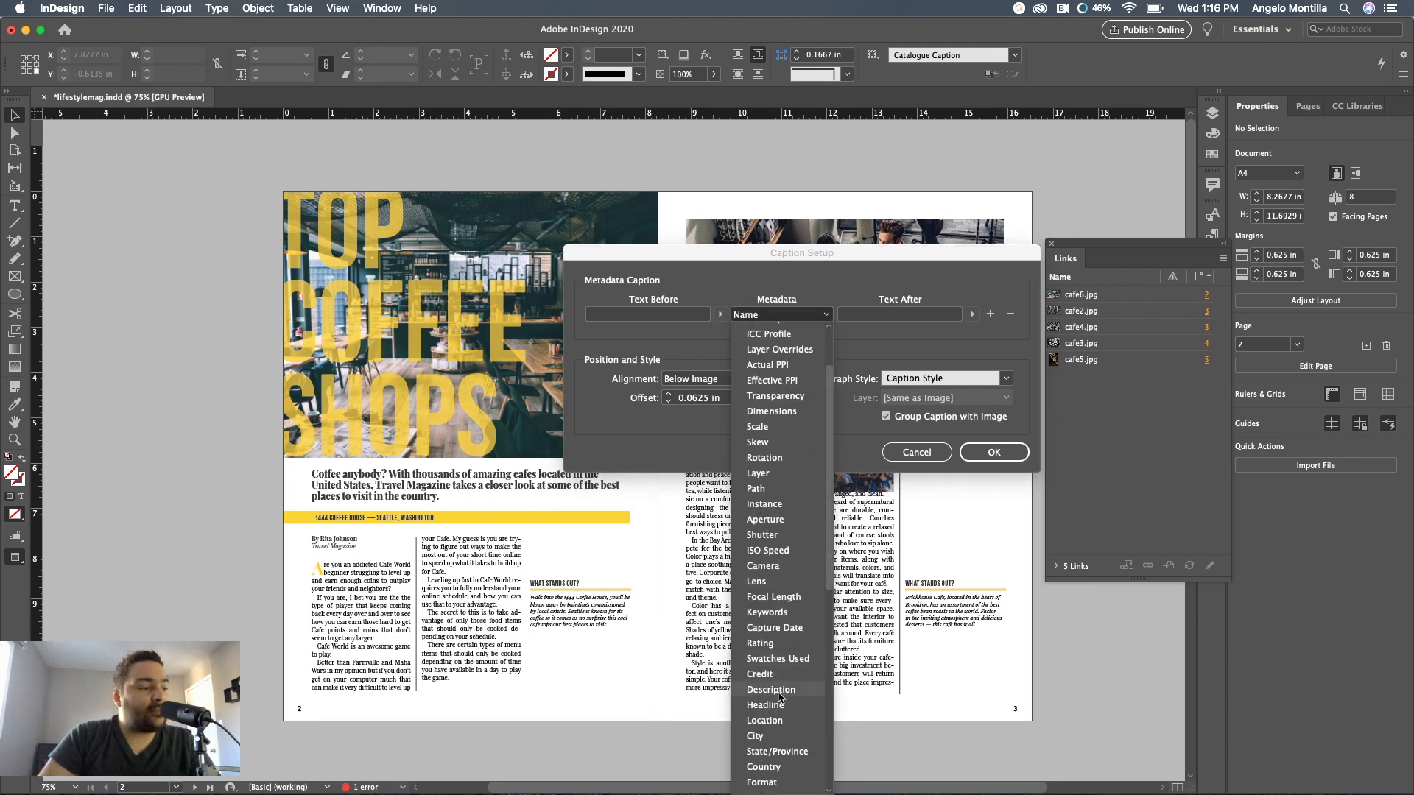
left_click(799, 688)
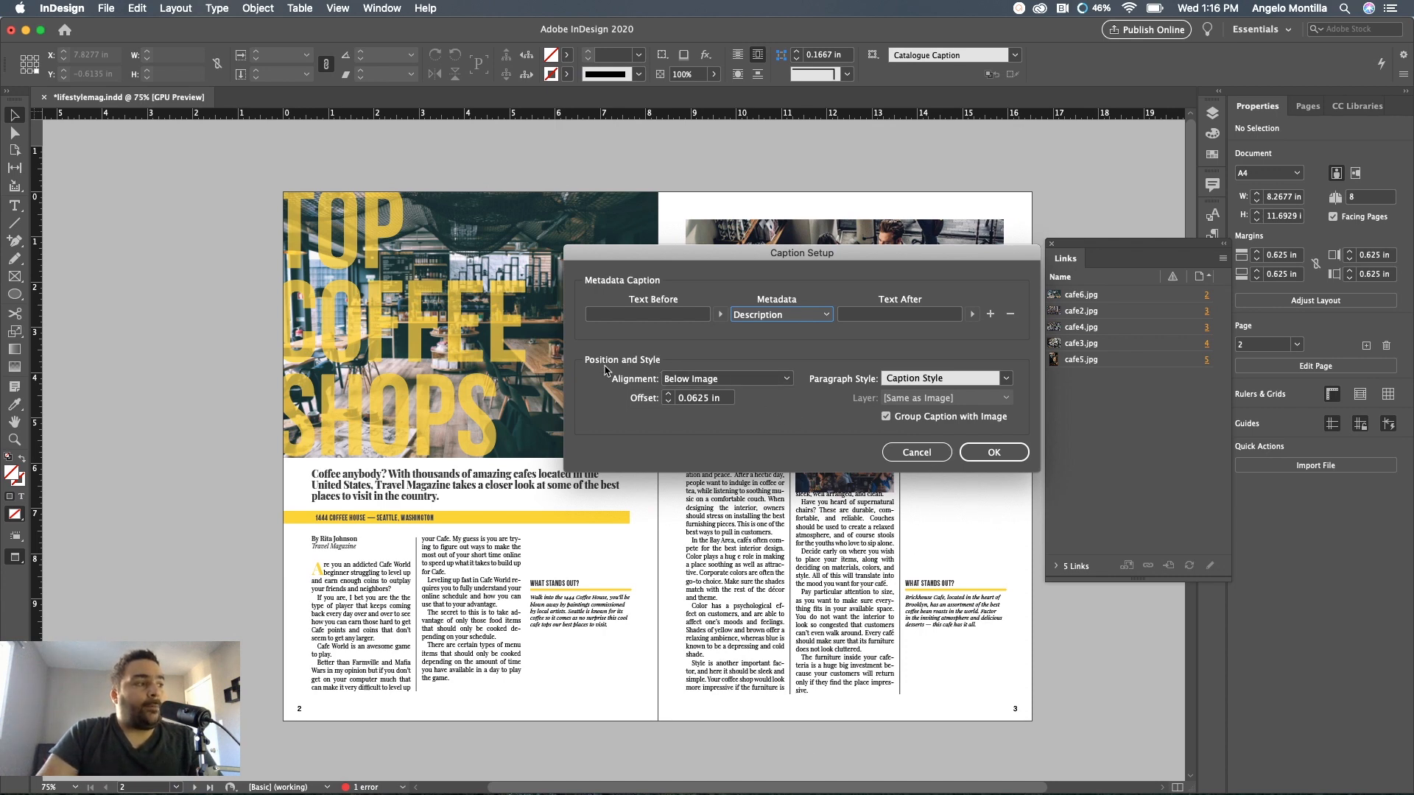
left_click(790, 385)
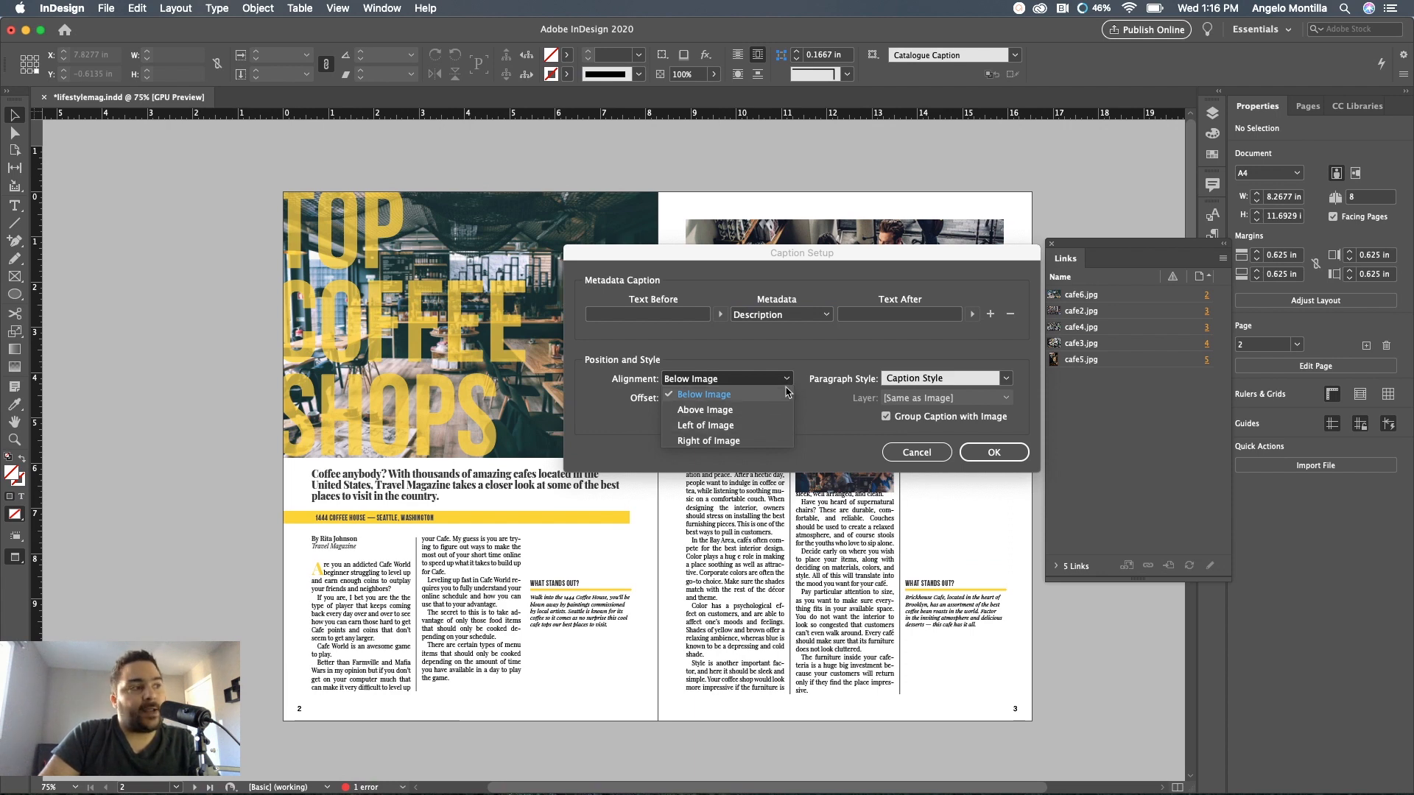
left_click(788, 382)
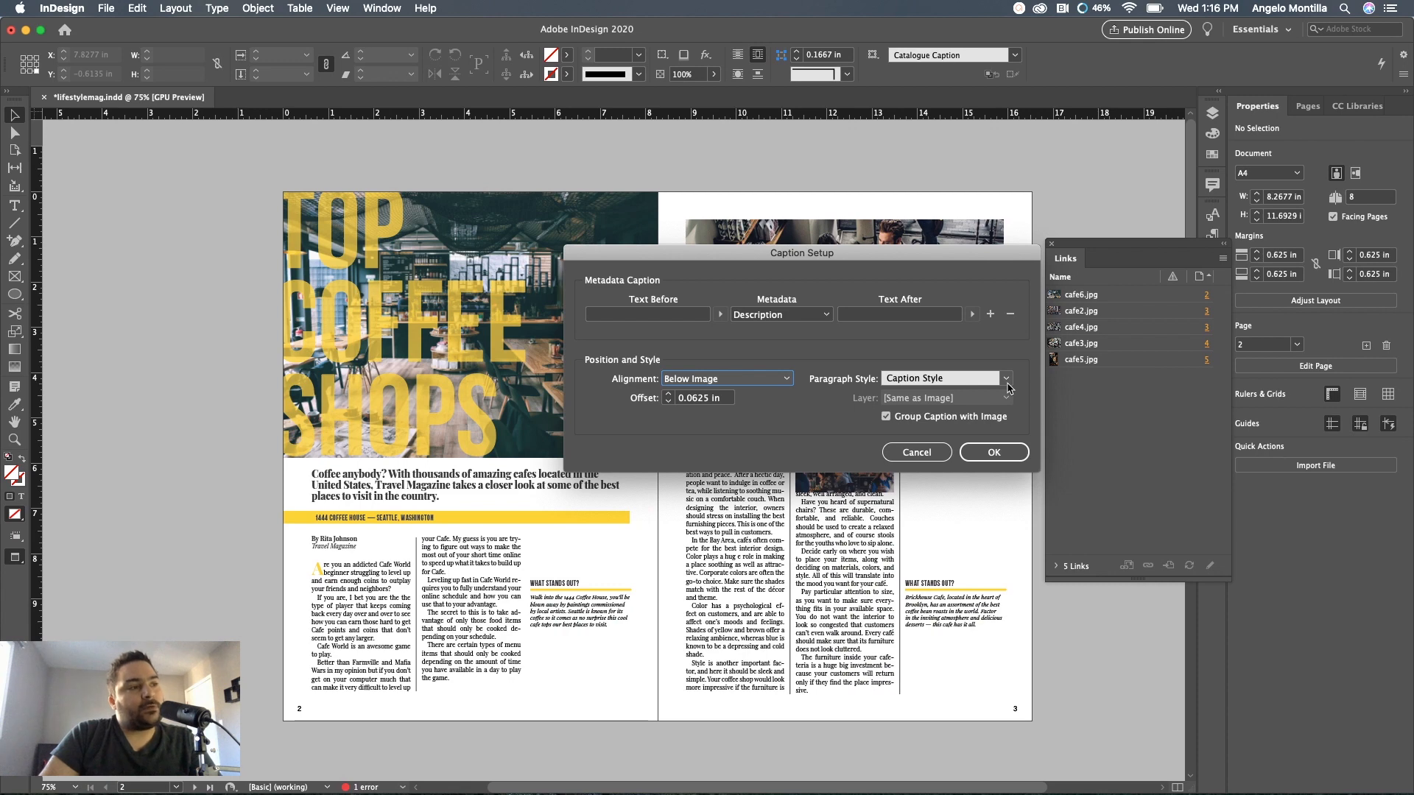
left_click(1007, 382)
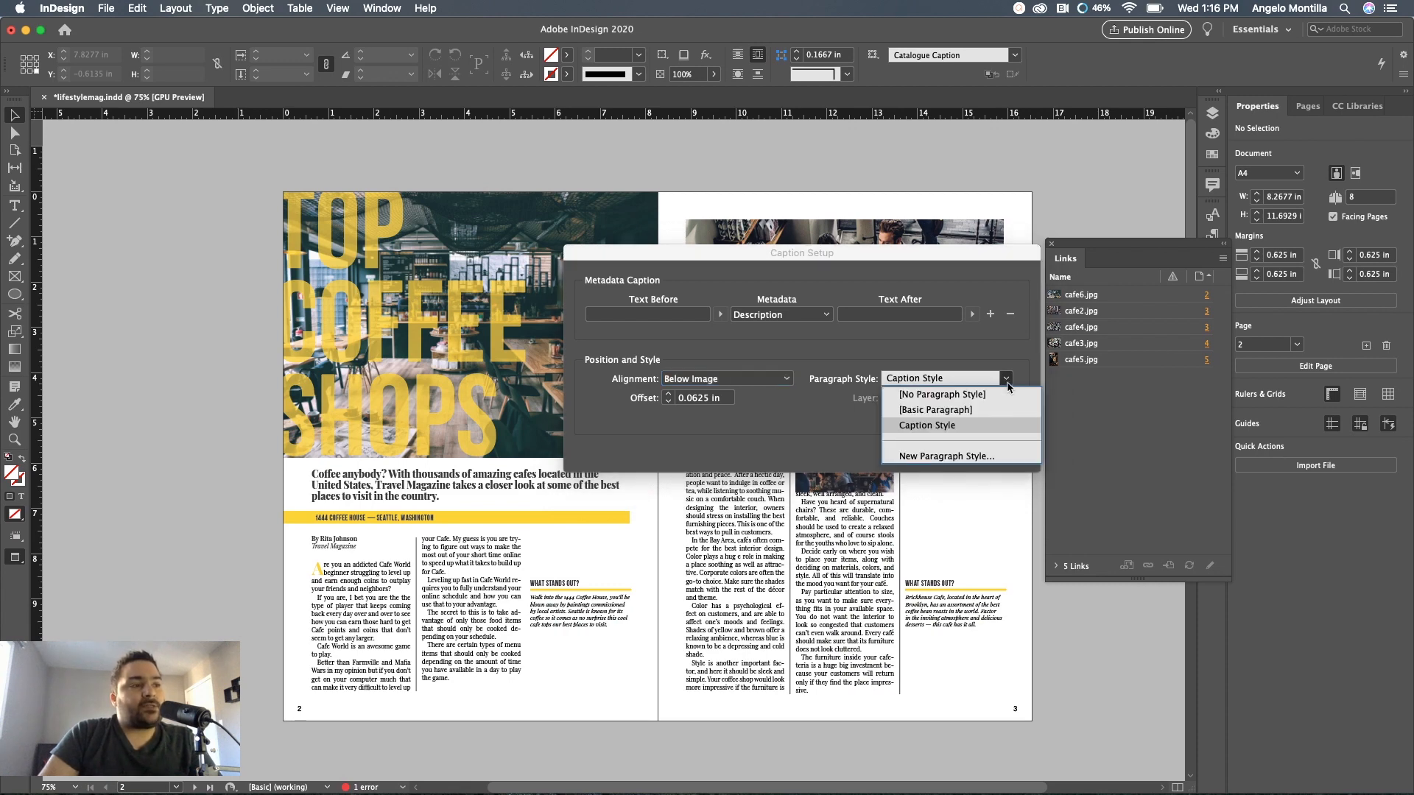
left_click(1006, 383)
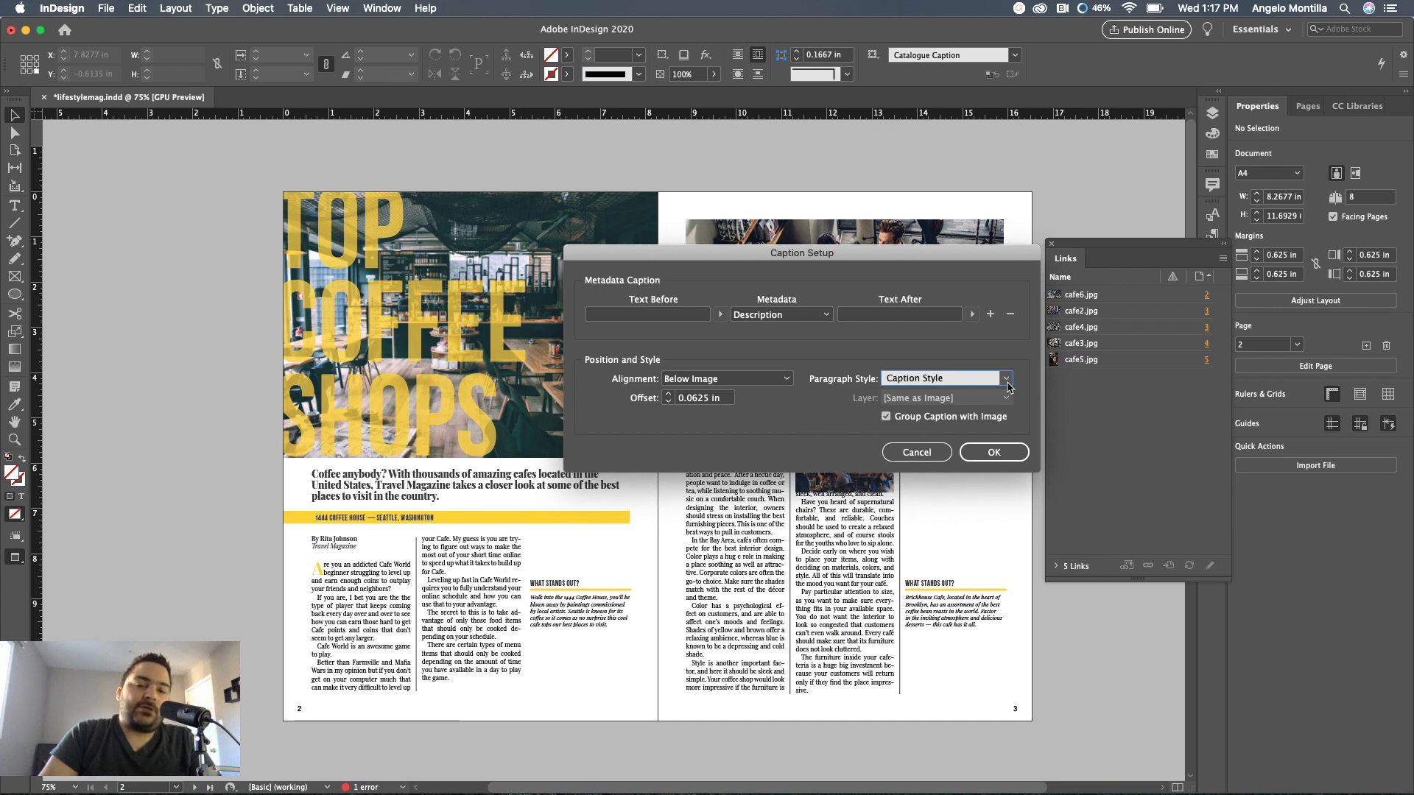
left_click(1007, 383)
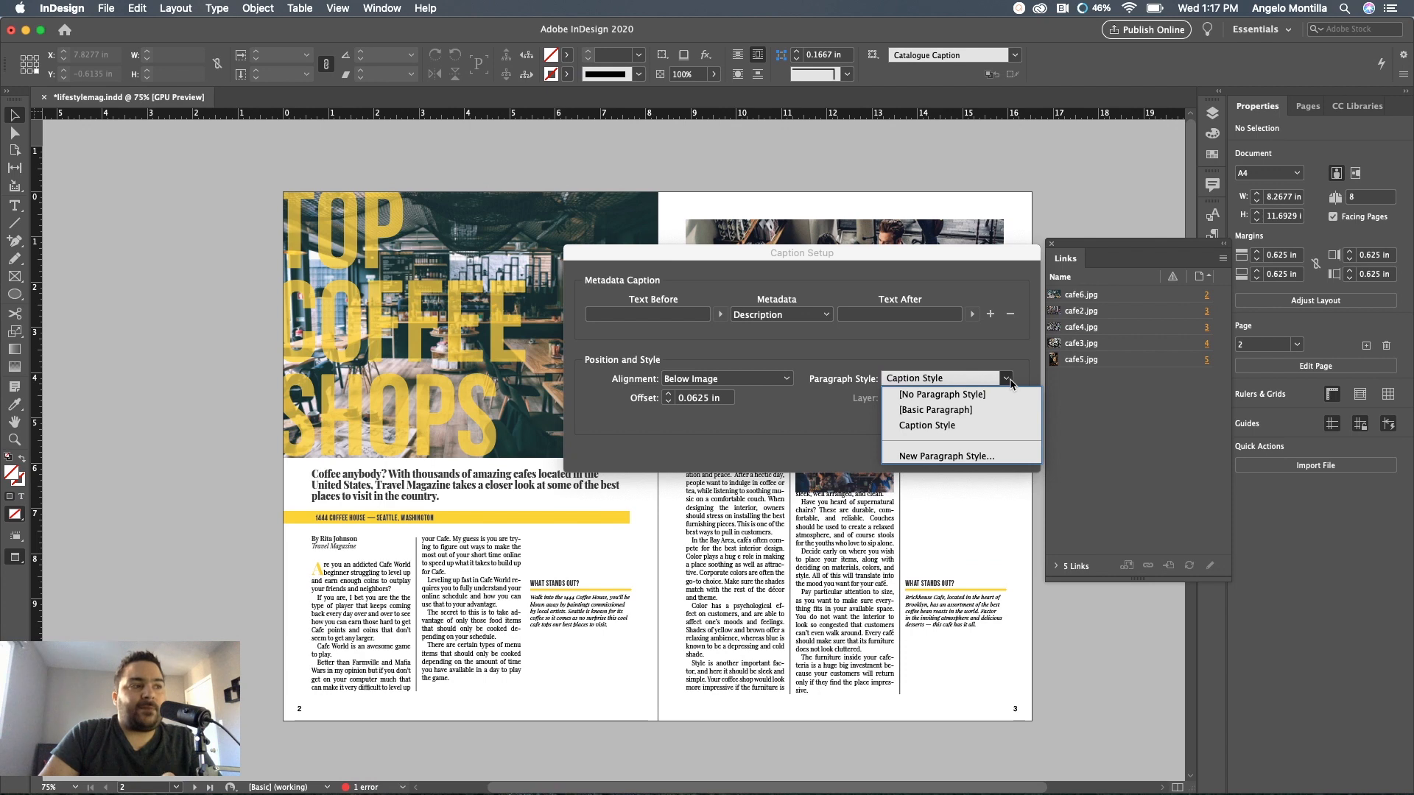
left_click(1006, 382)
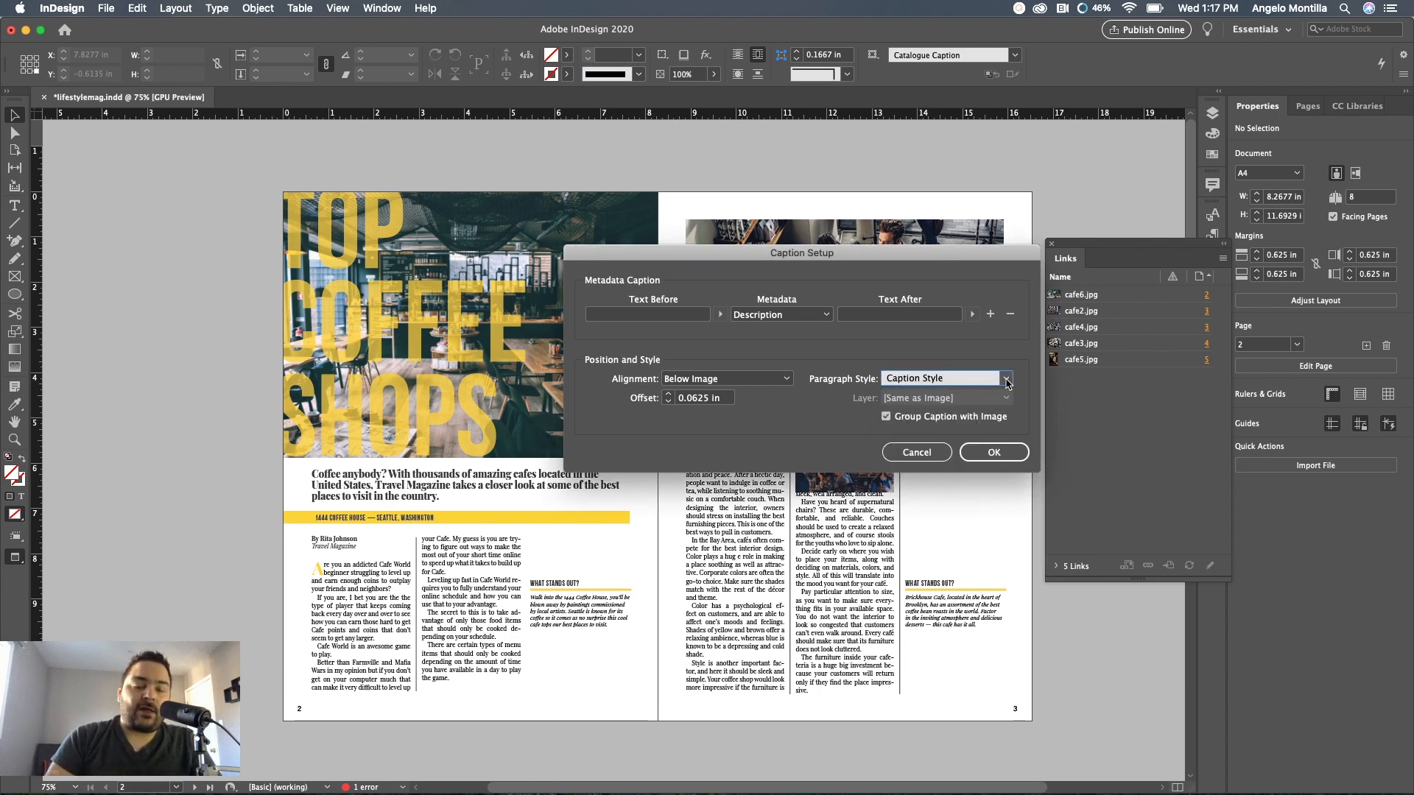
left_click(1006, 380)
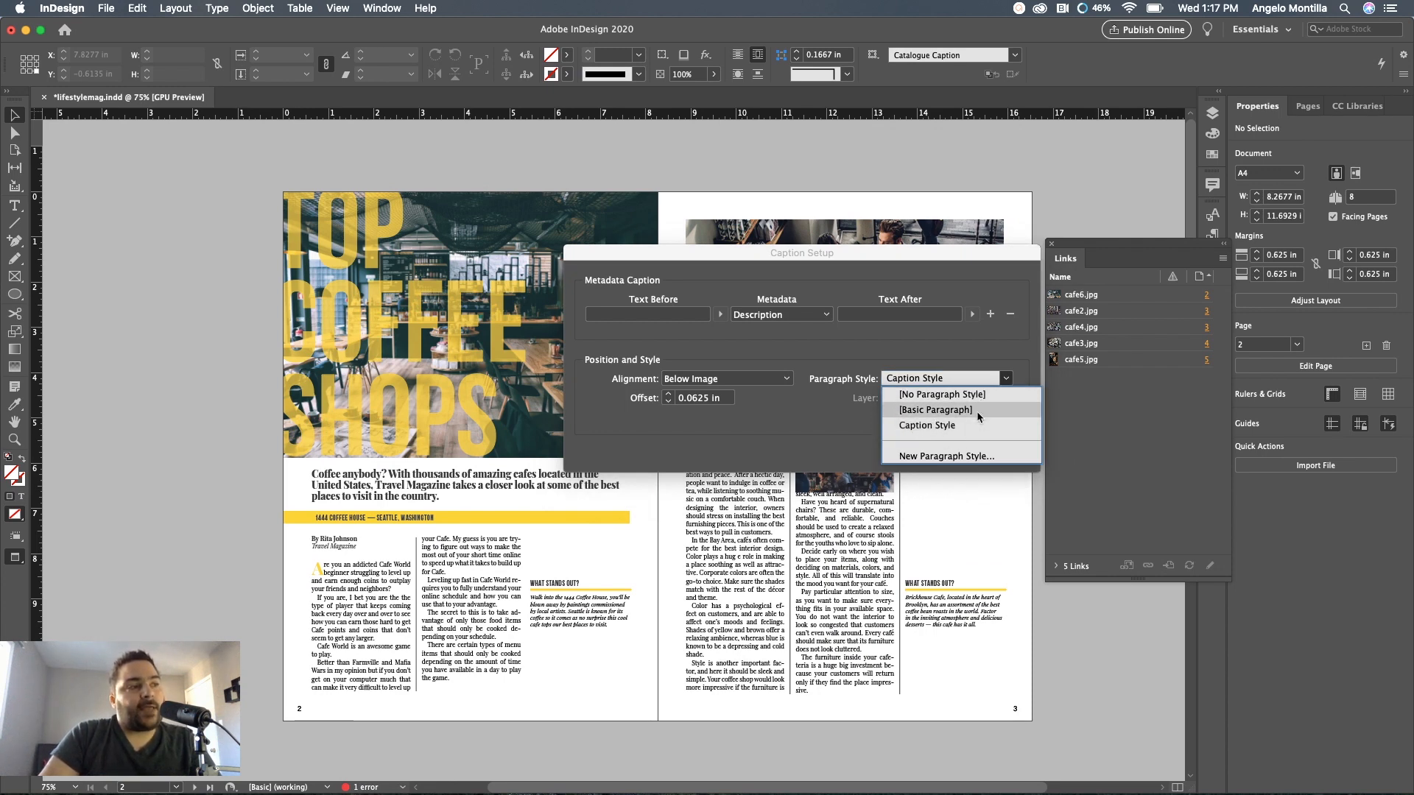
left_click(961, 426)
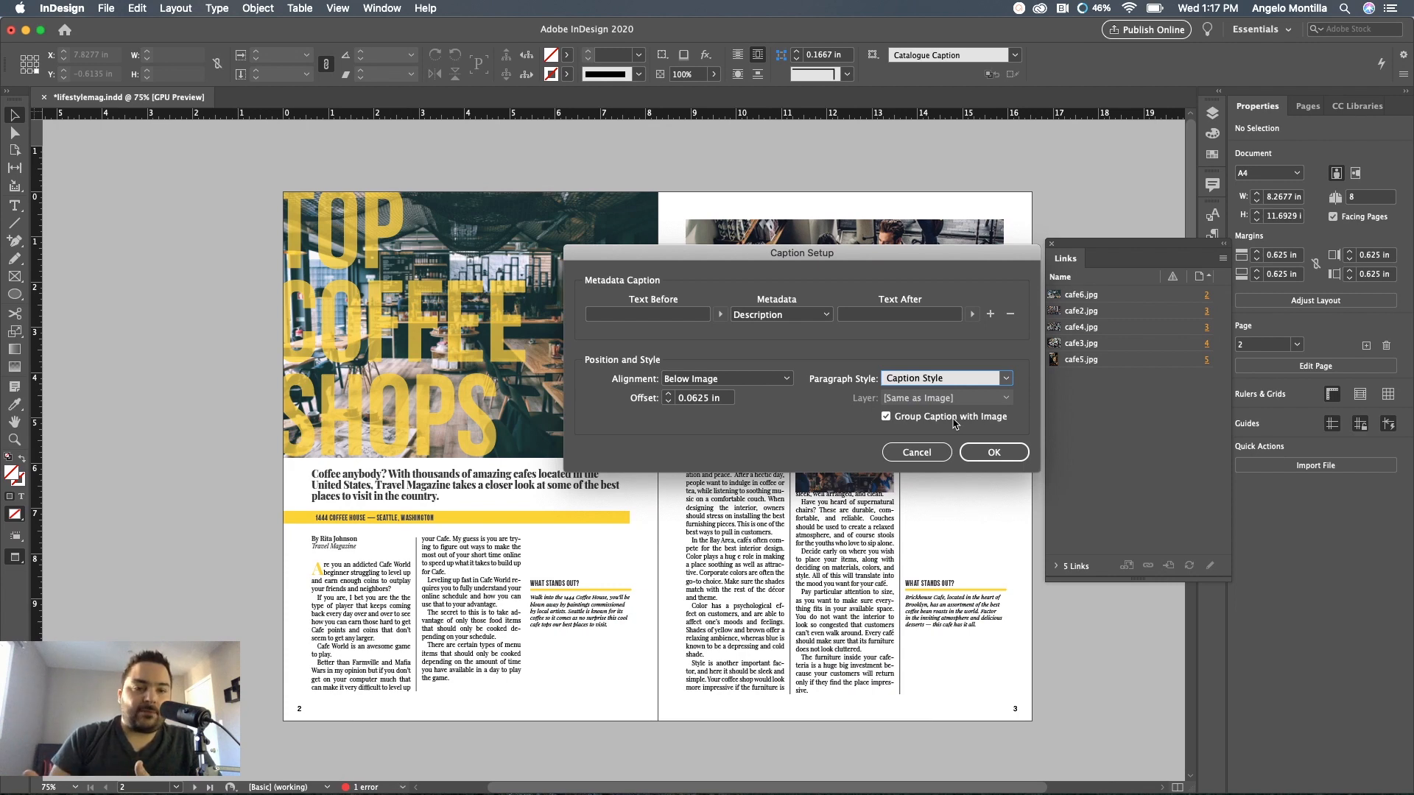
left_click(978, 448)
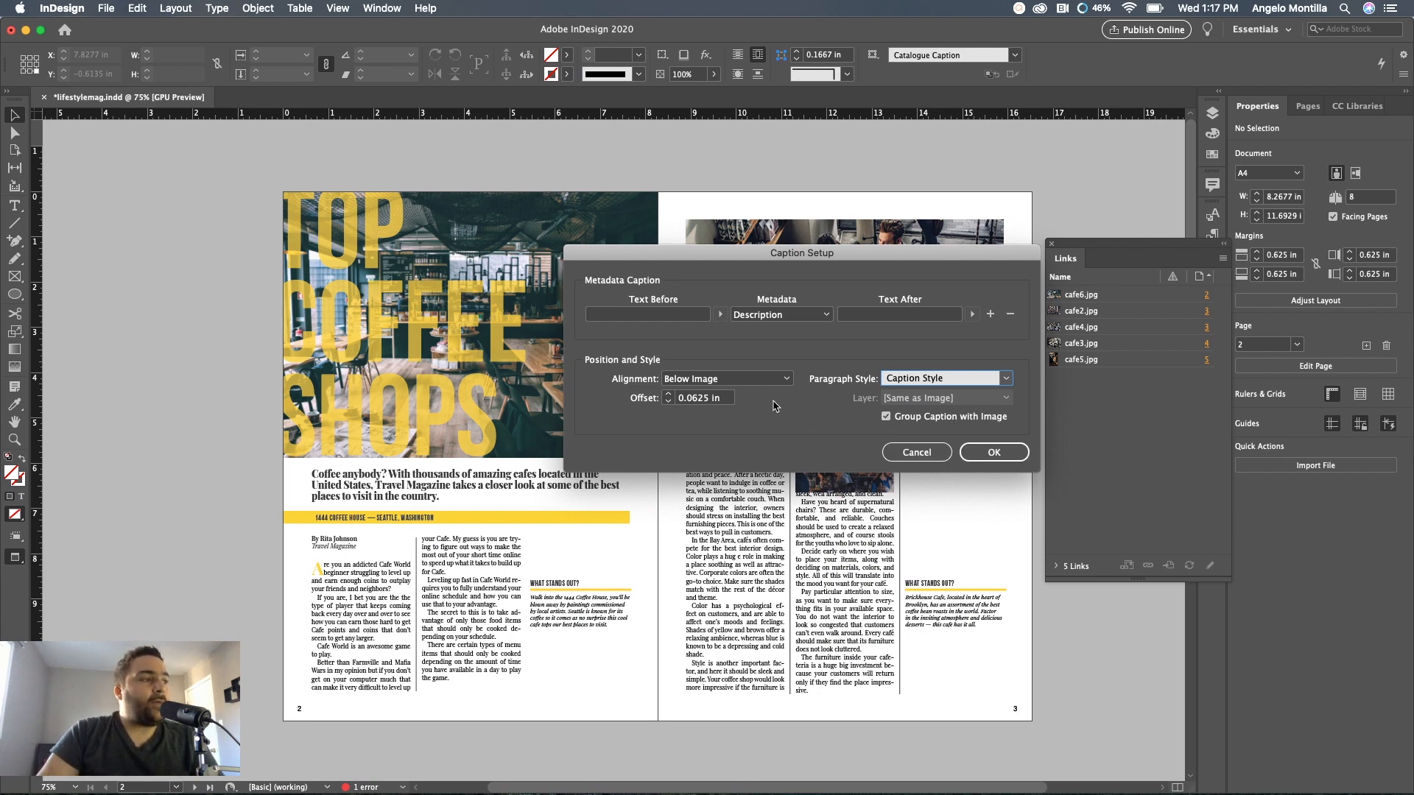
Dismiss Caption Setup, select cafe2.jpg through cafe5.jpg in Links and show their actions
left_click(917, 453)
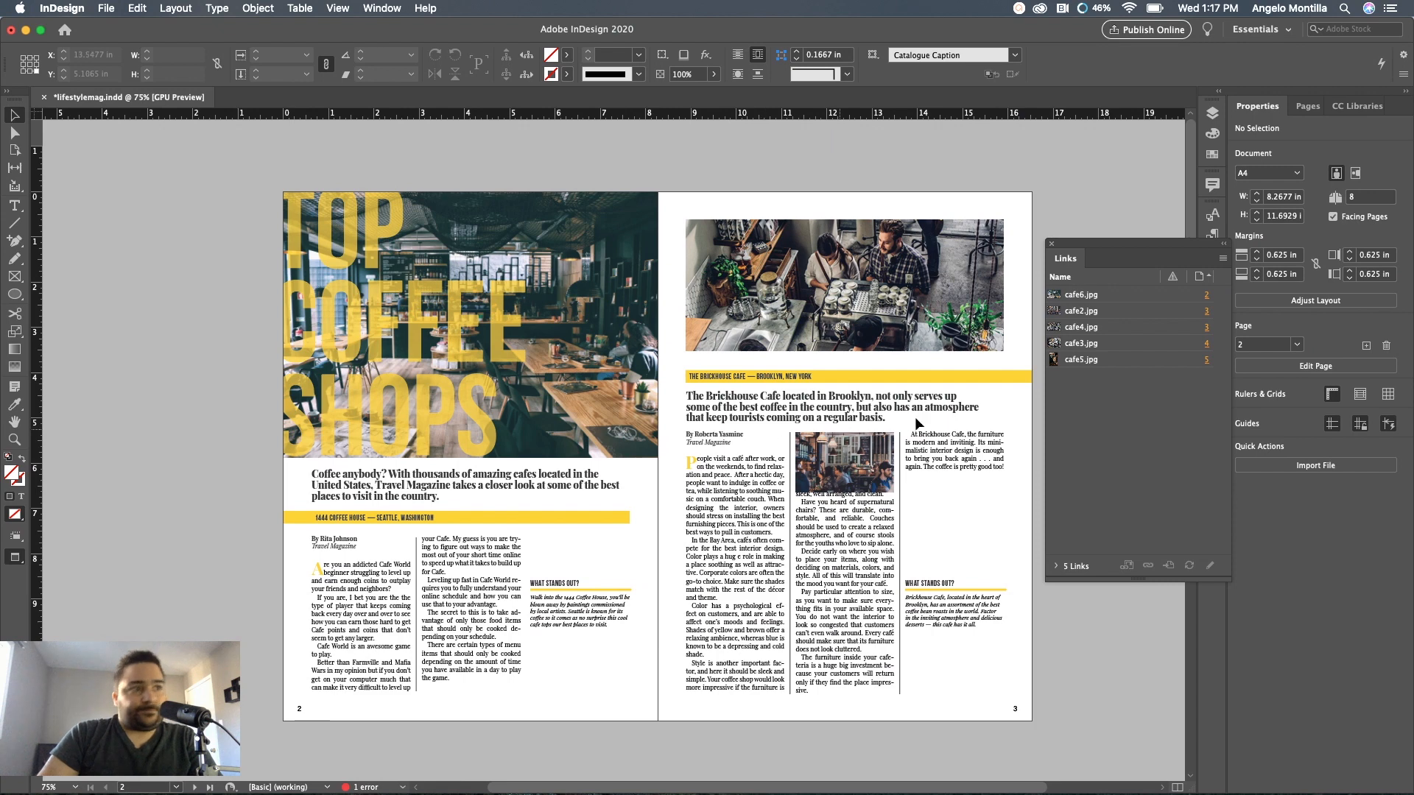
left_click(619, 270)
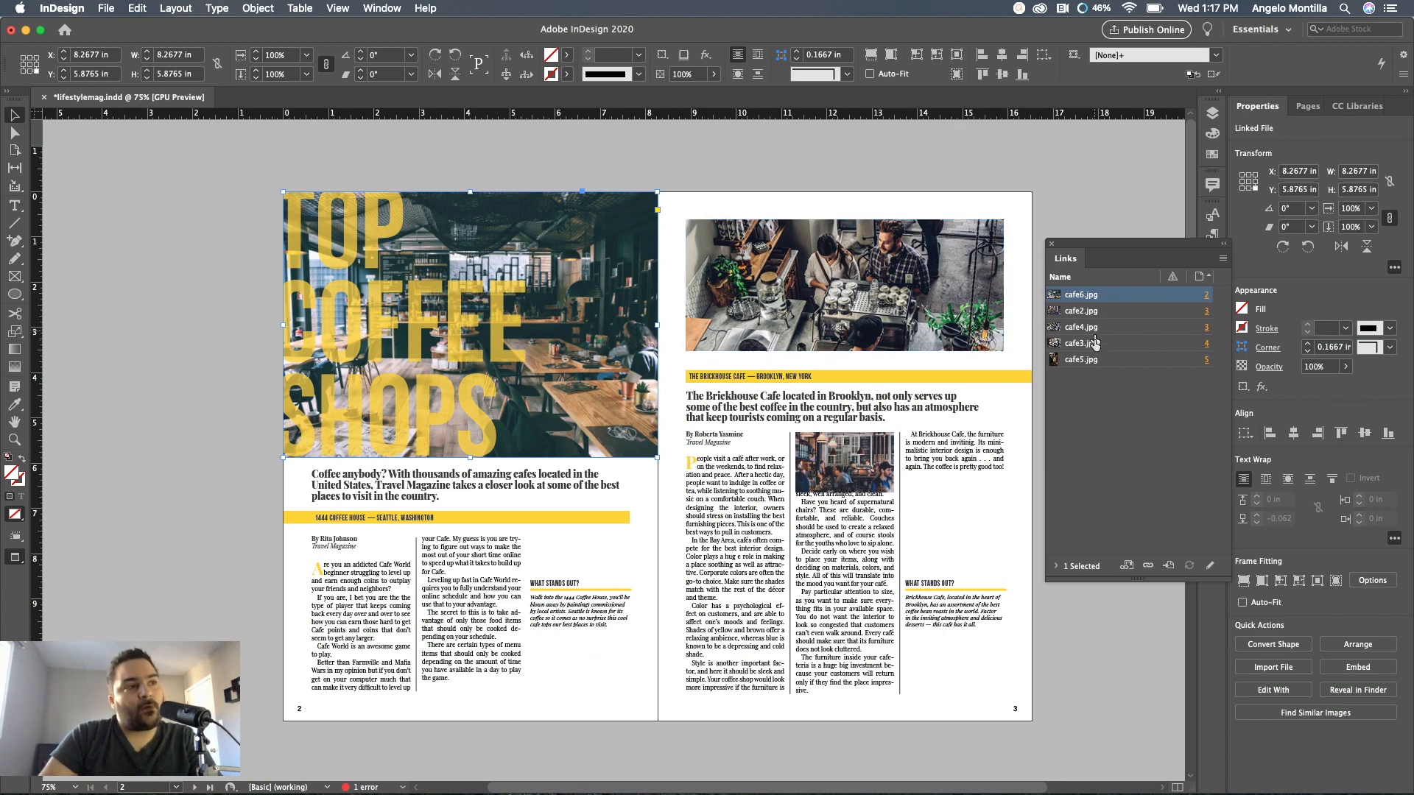
left_click(1092, 313)
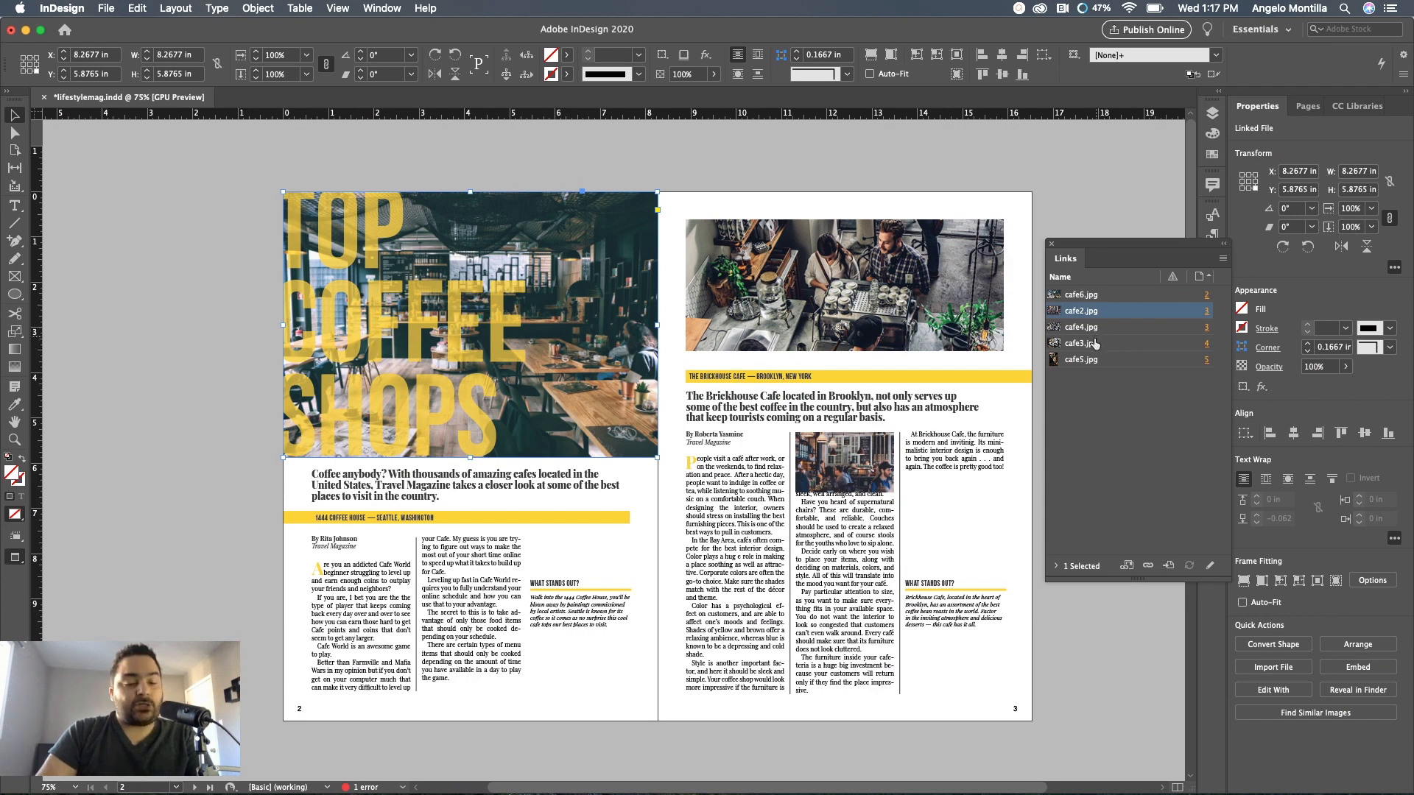
left_click(1097, 363, "shift")
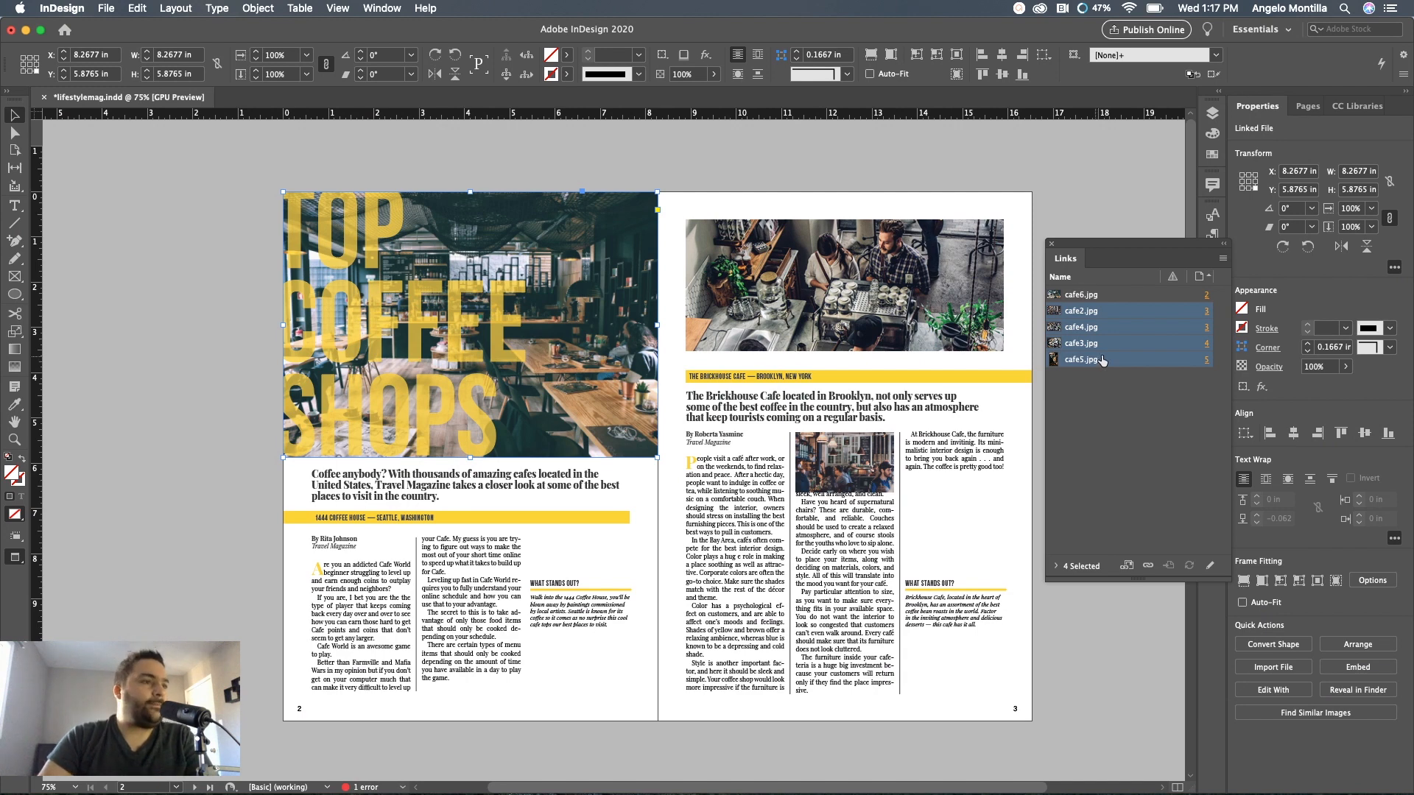
right_click(1113, 311)
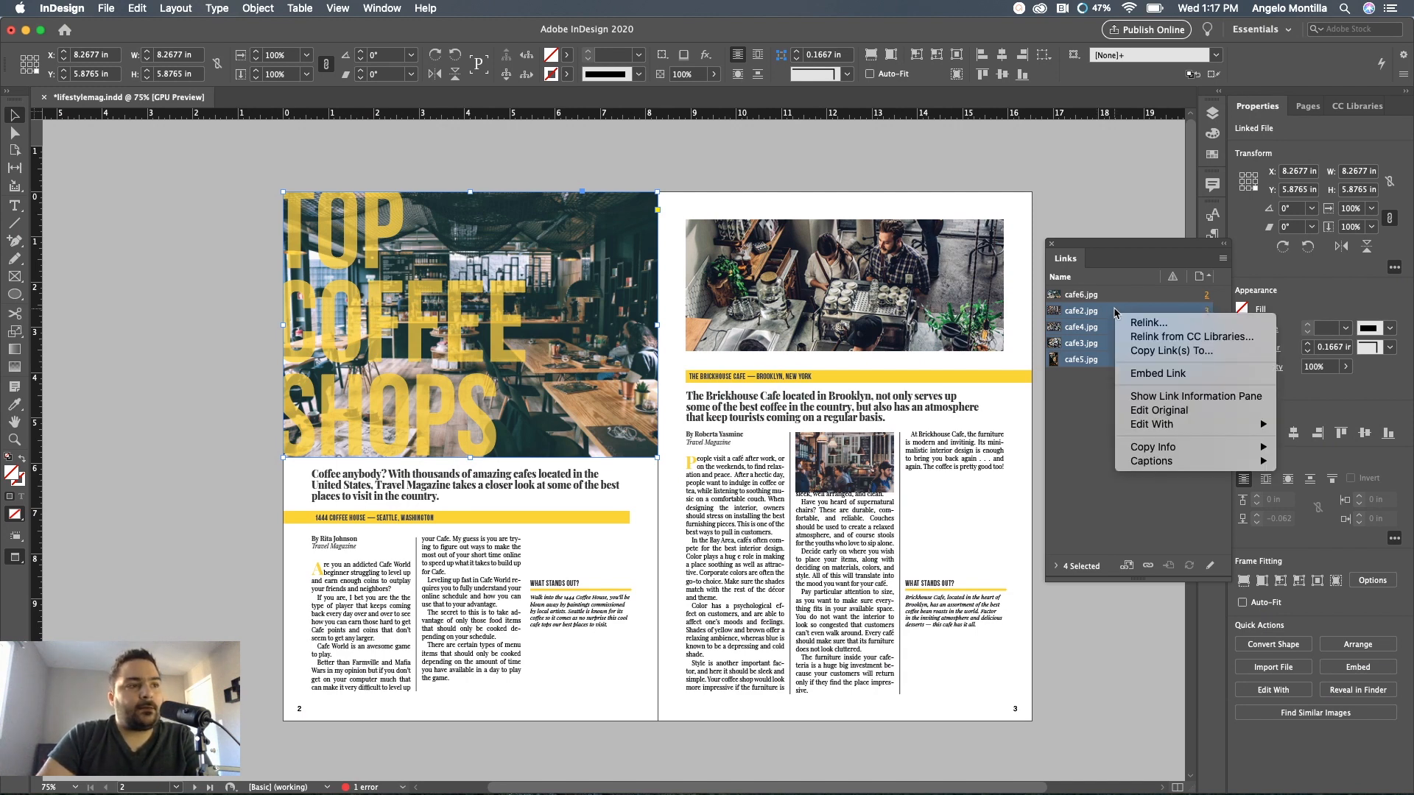
mouse_move(1150, 461)
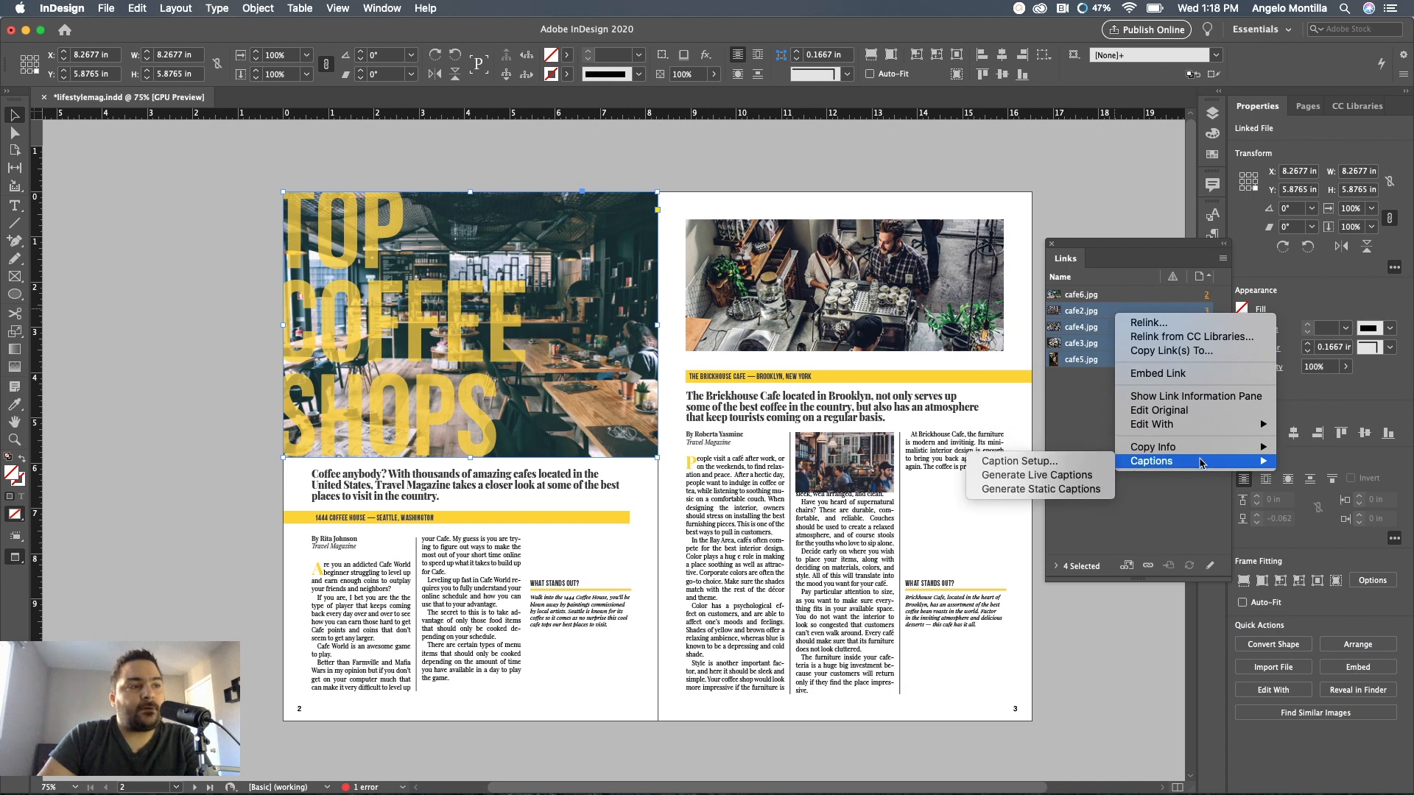
Generate static captions for the four images and zoom in on the Brooklyn cafe caption group
left_click(1077, 489)
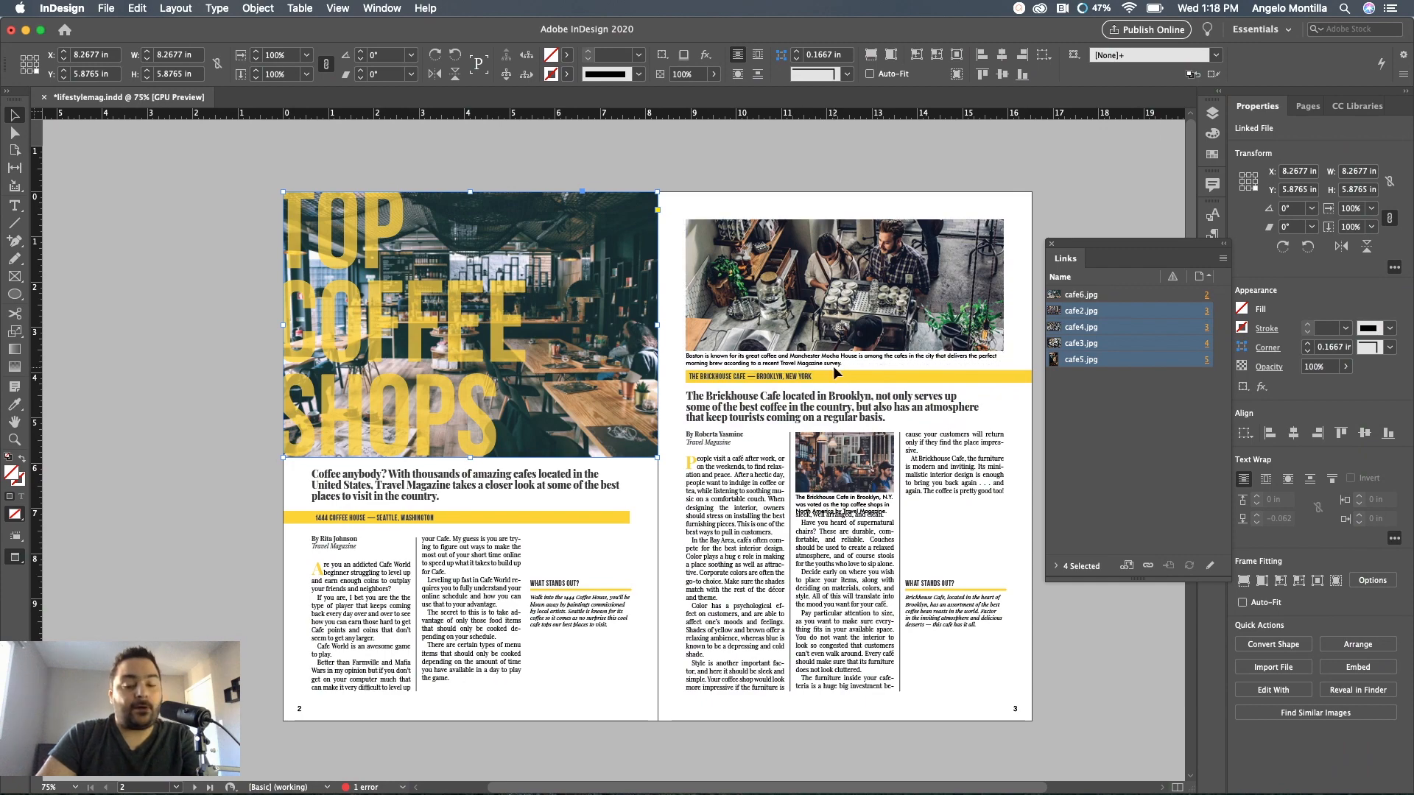
scroll(815, 368, "up", 2)
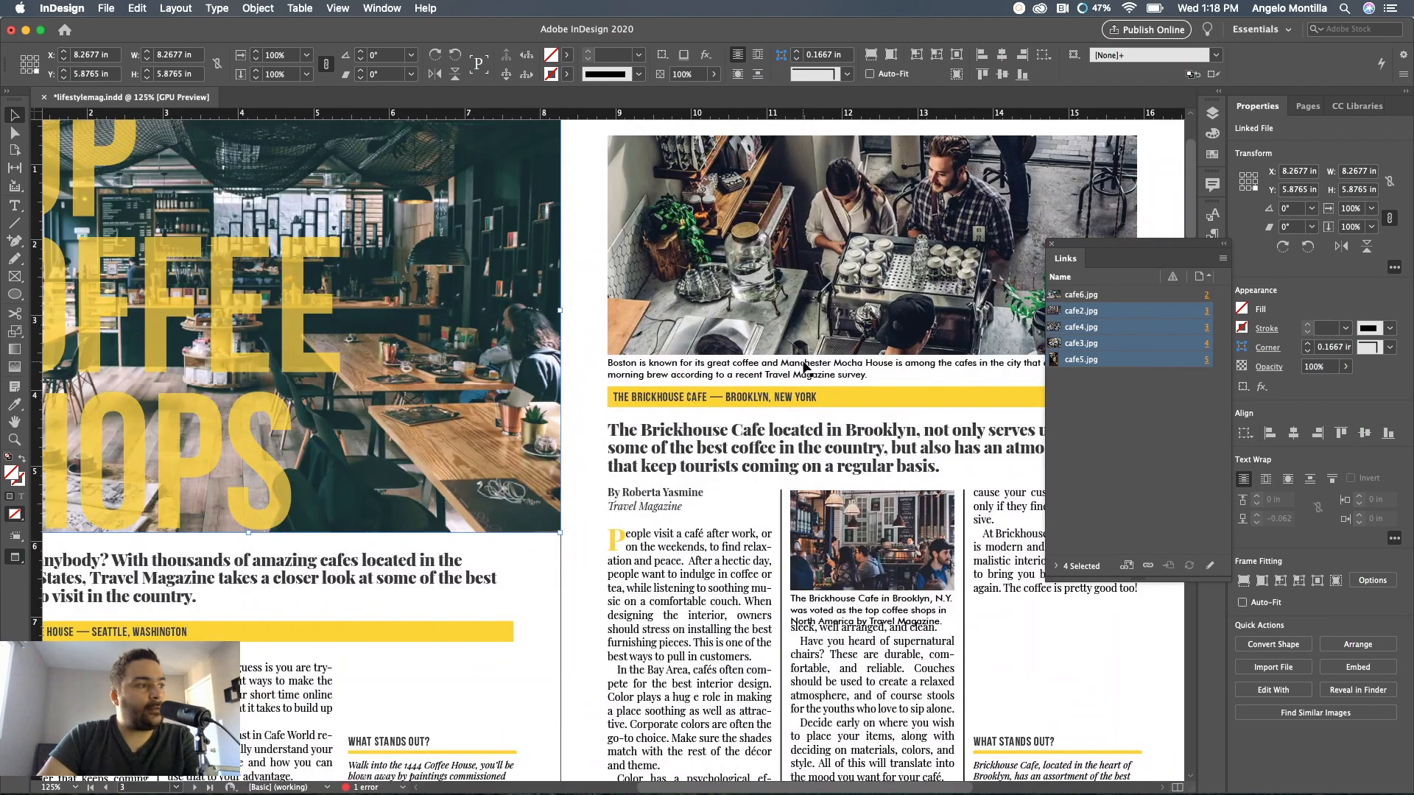
scroll(920, 405, "right", 3)
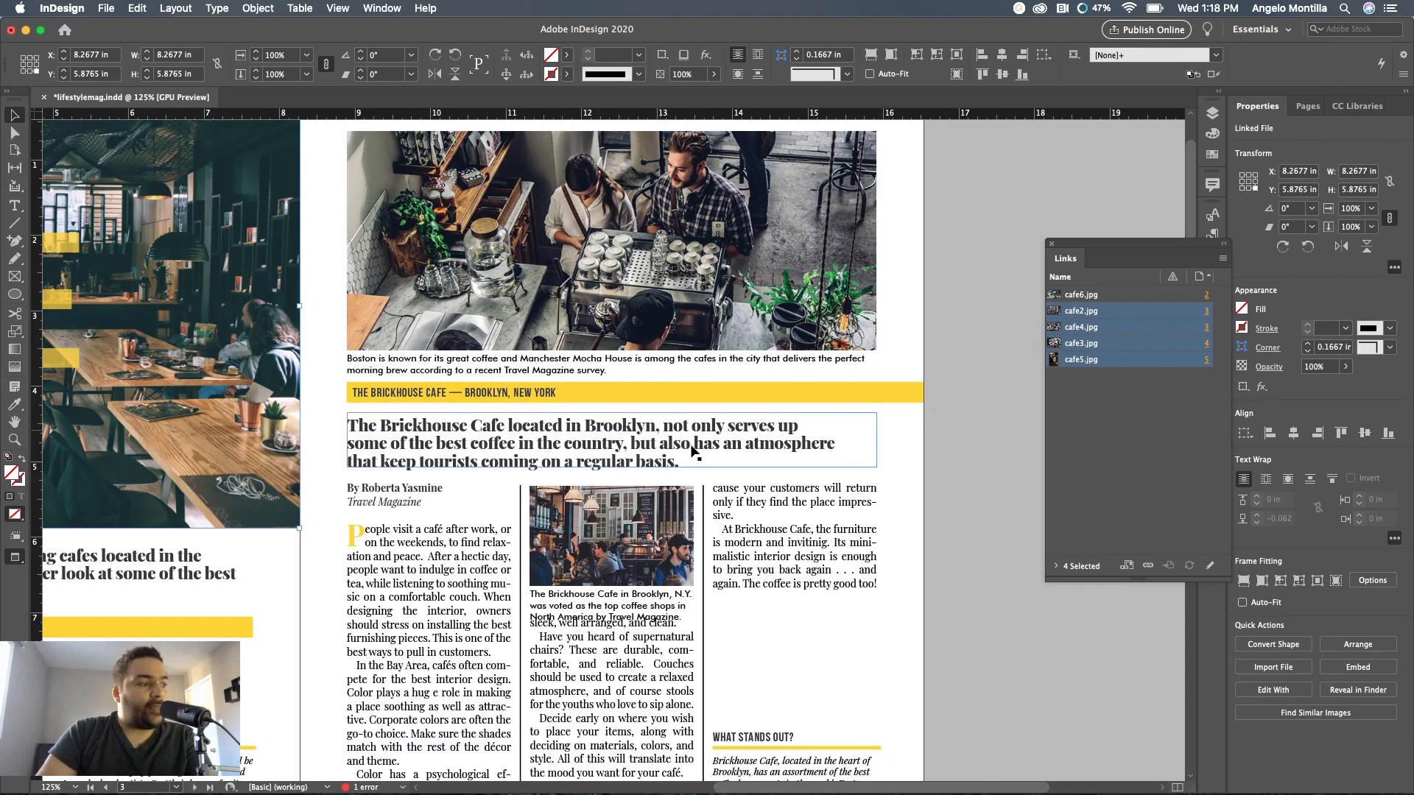
scroll(662, 443, "down", 2)
key("super+equal")
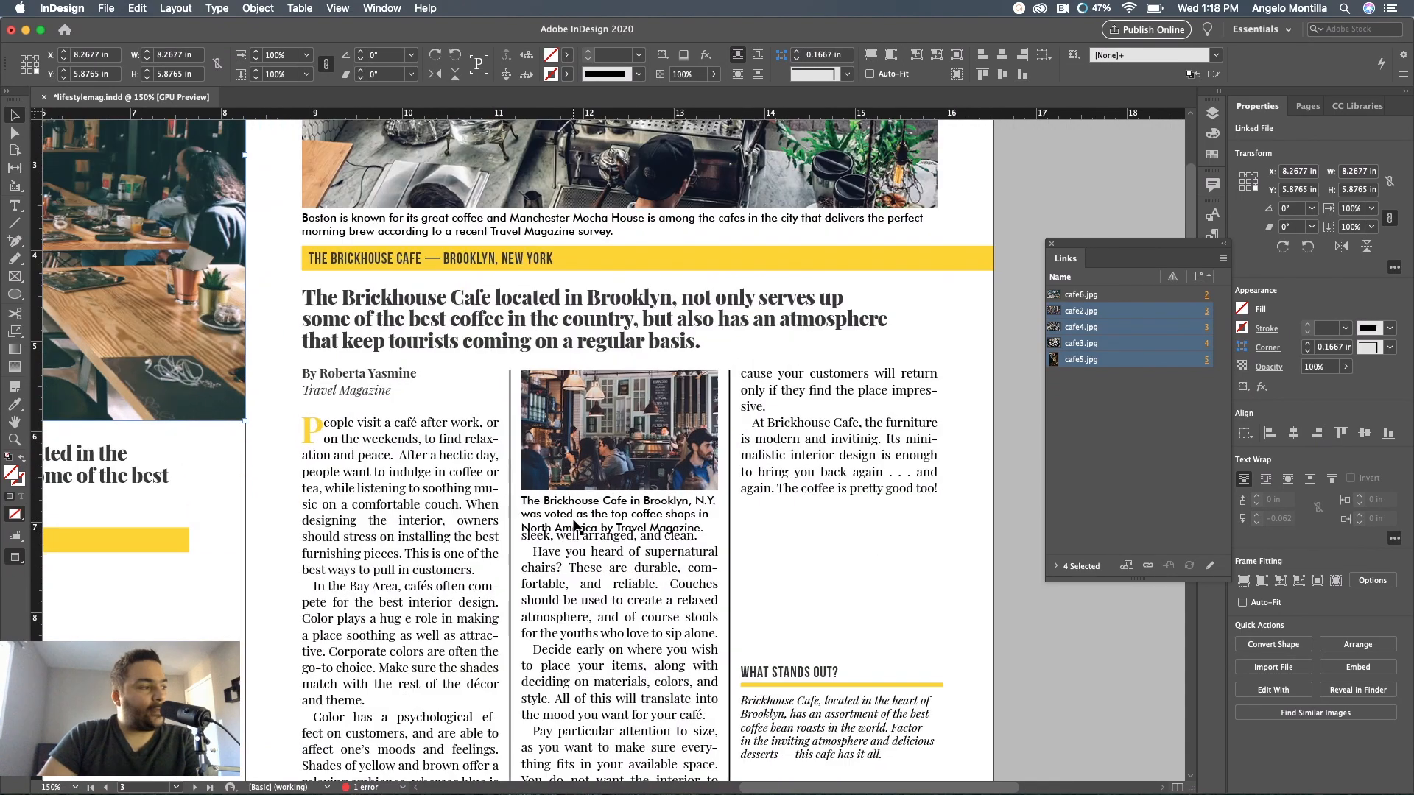
key("super+equal")
key("super+equal")
left_click(676, 511)
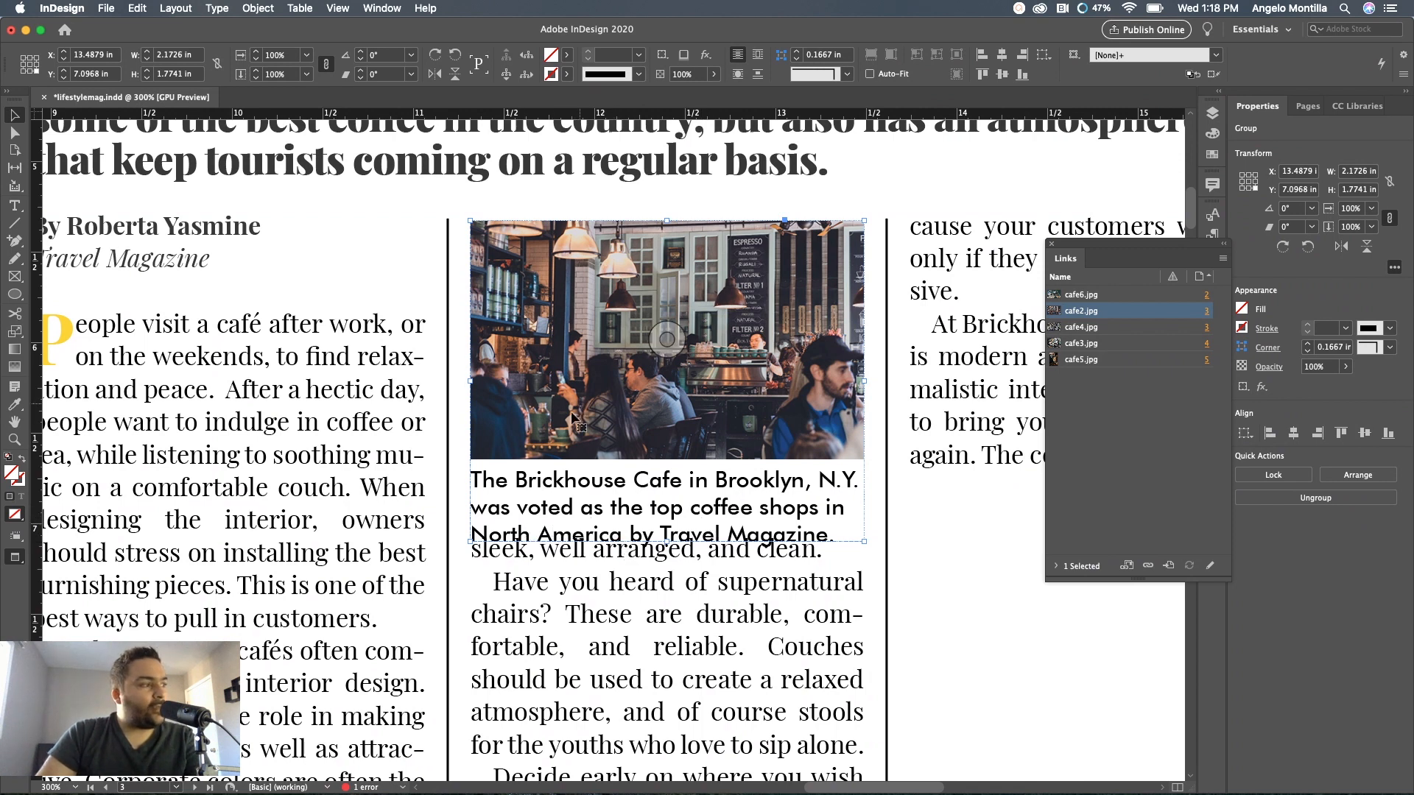
Select the caption text frame inside the group and show the Text Wrap settings
double_click(624, 506)
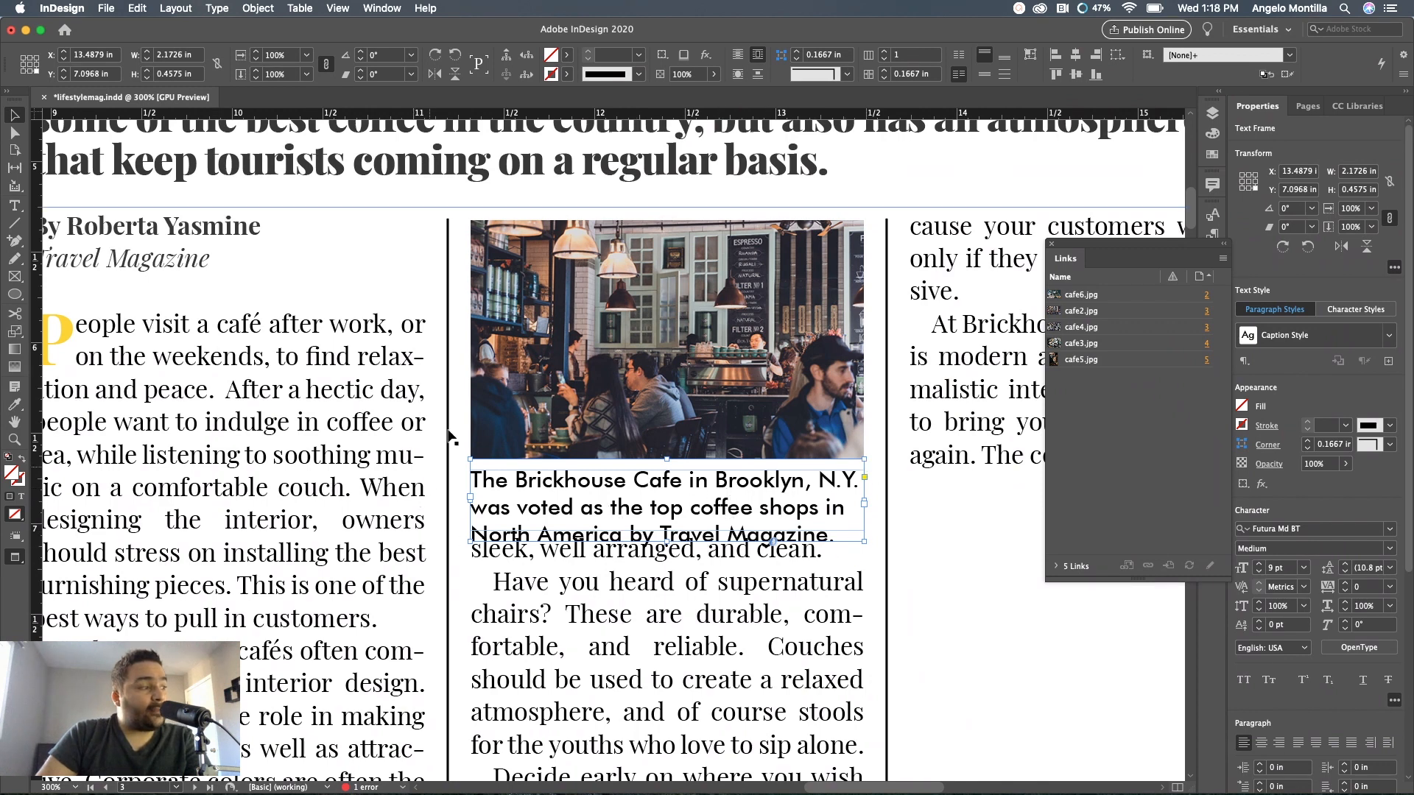
left_click_drag(1170, 252, 1106, 254)
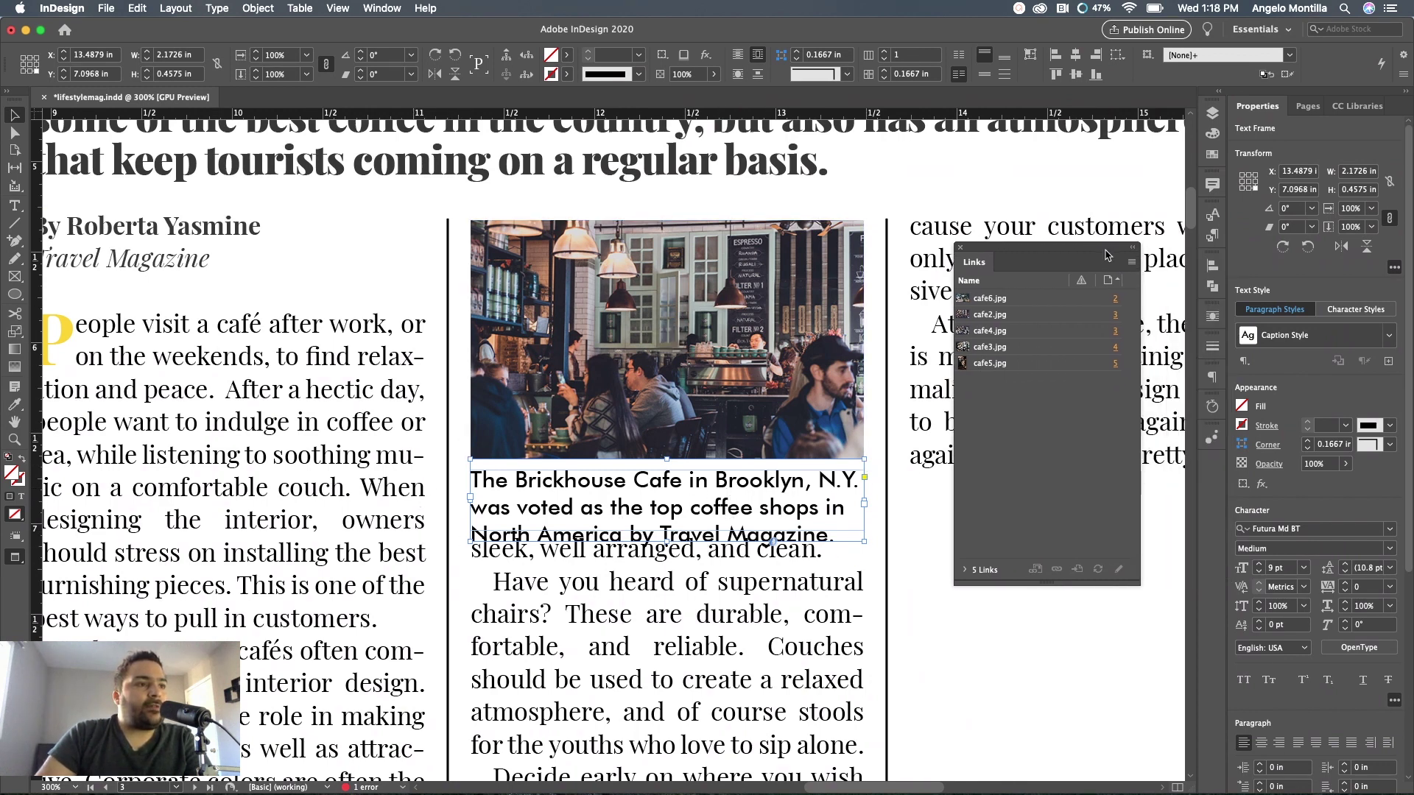
left_click(1213, 318)
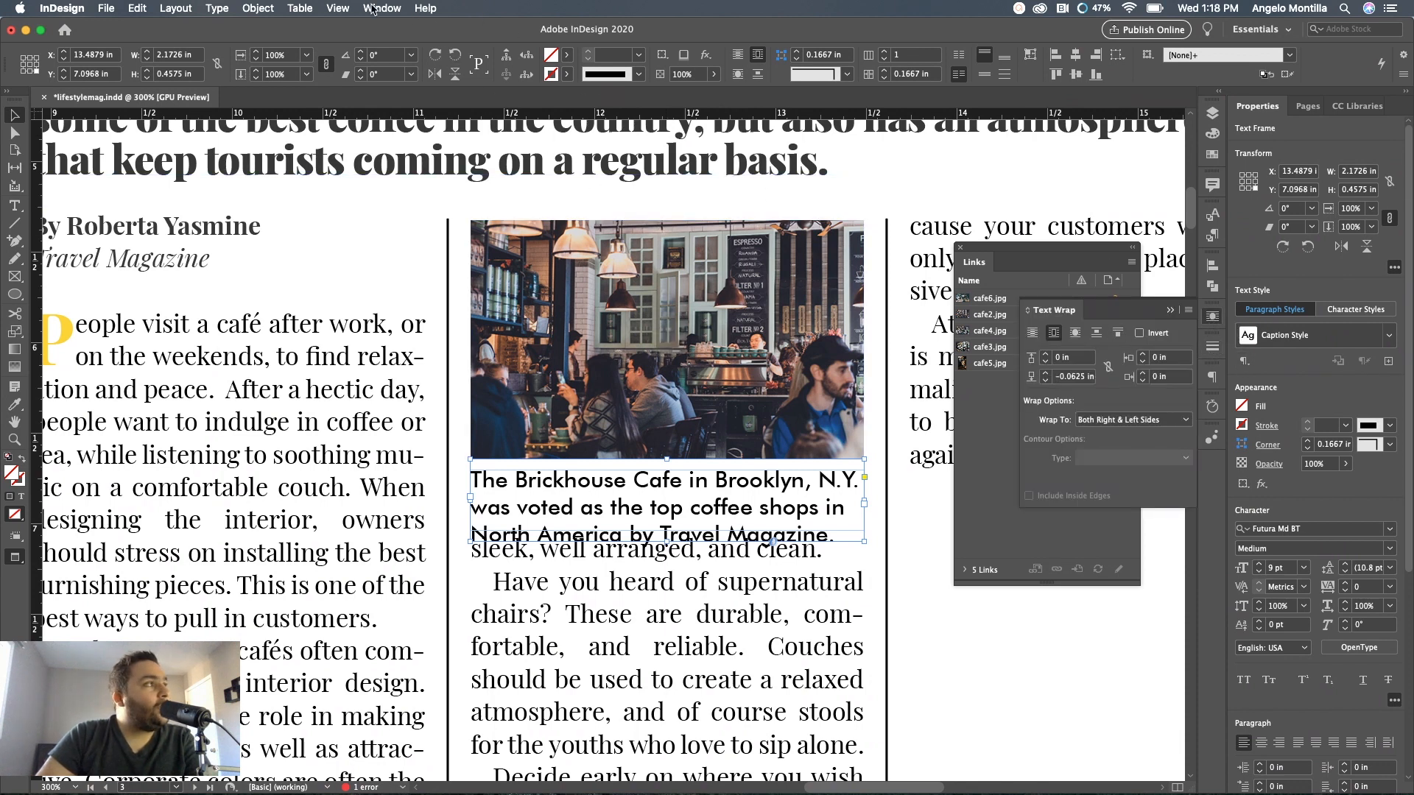
left_click(375, 10)
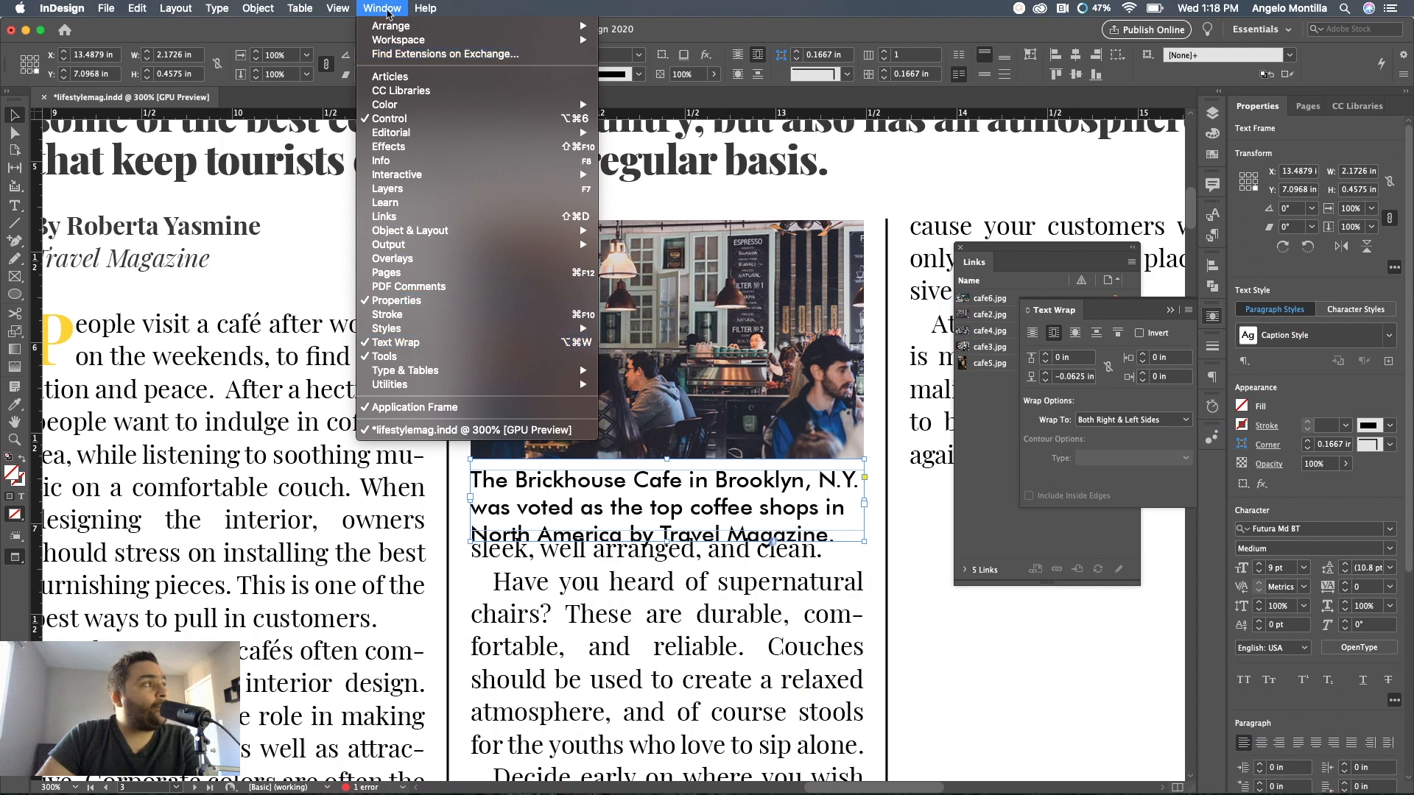
left_click(387, 11)
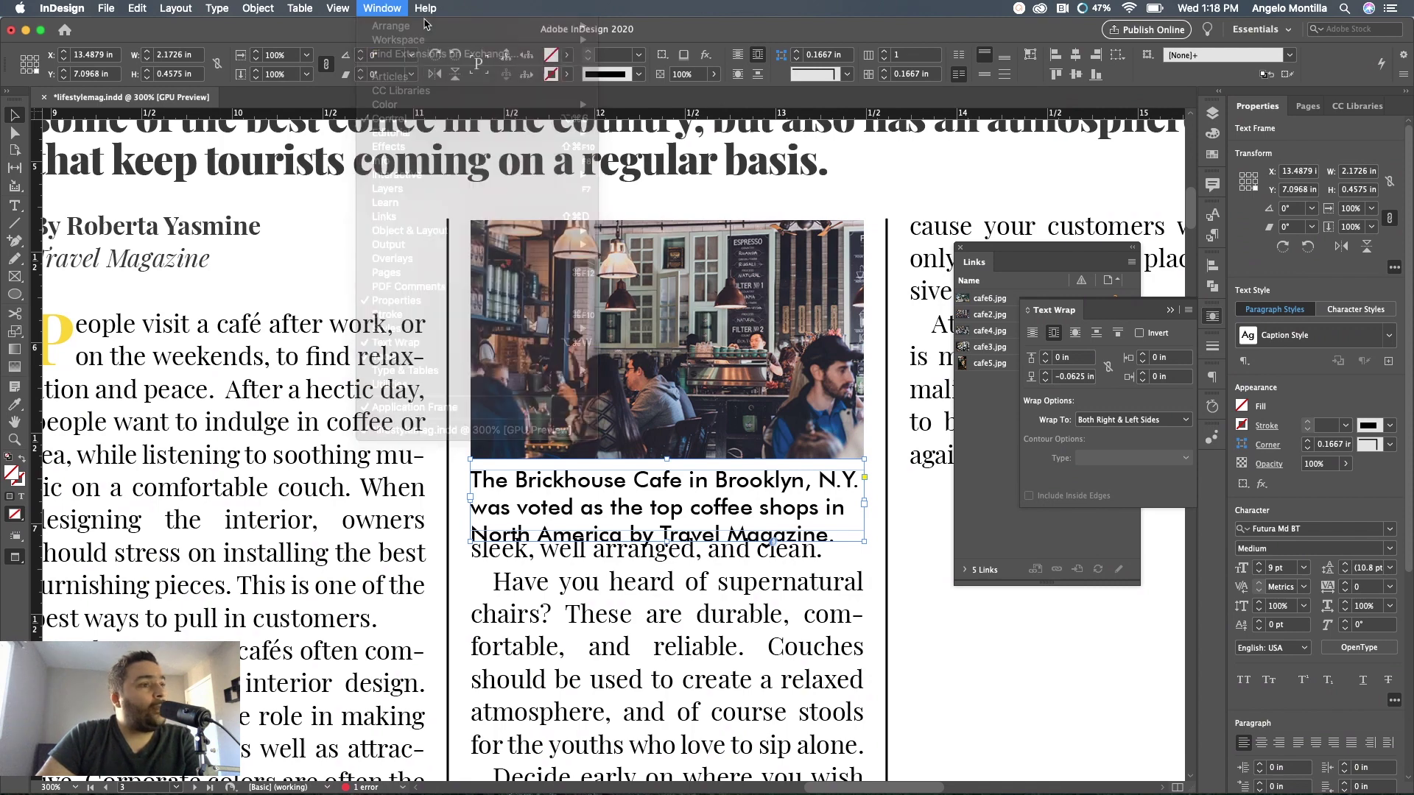
Make all wrap offsets equal and raise them to 0.1875 in so body text clears the caption
left_click(1109, 370)
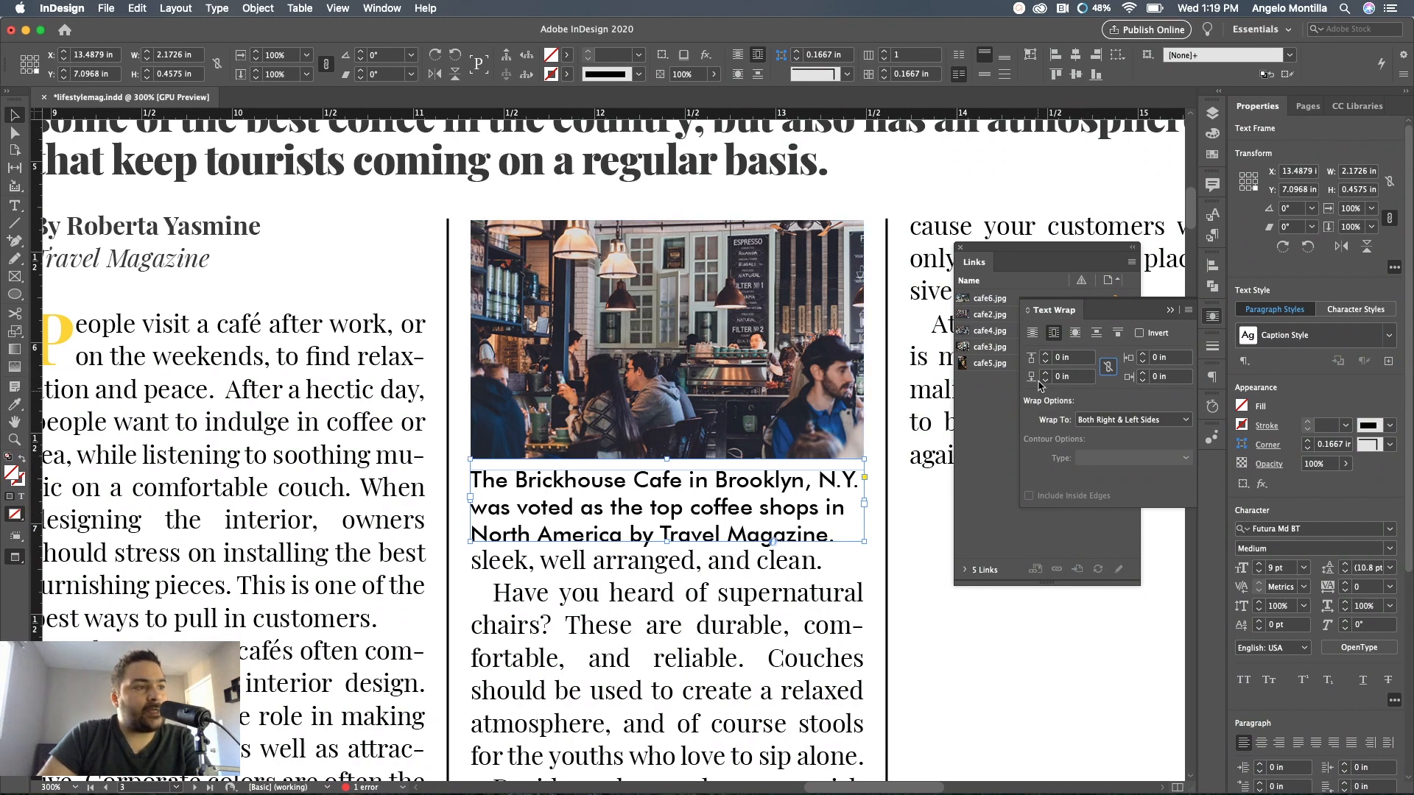
left_click(1043, 375)
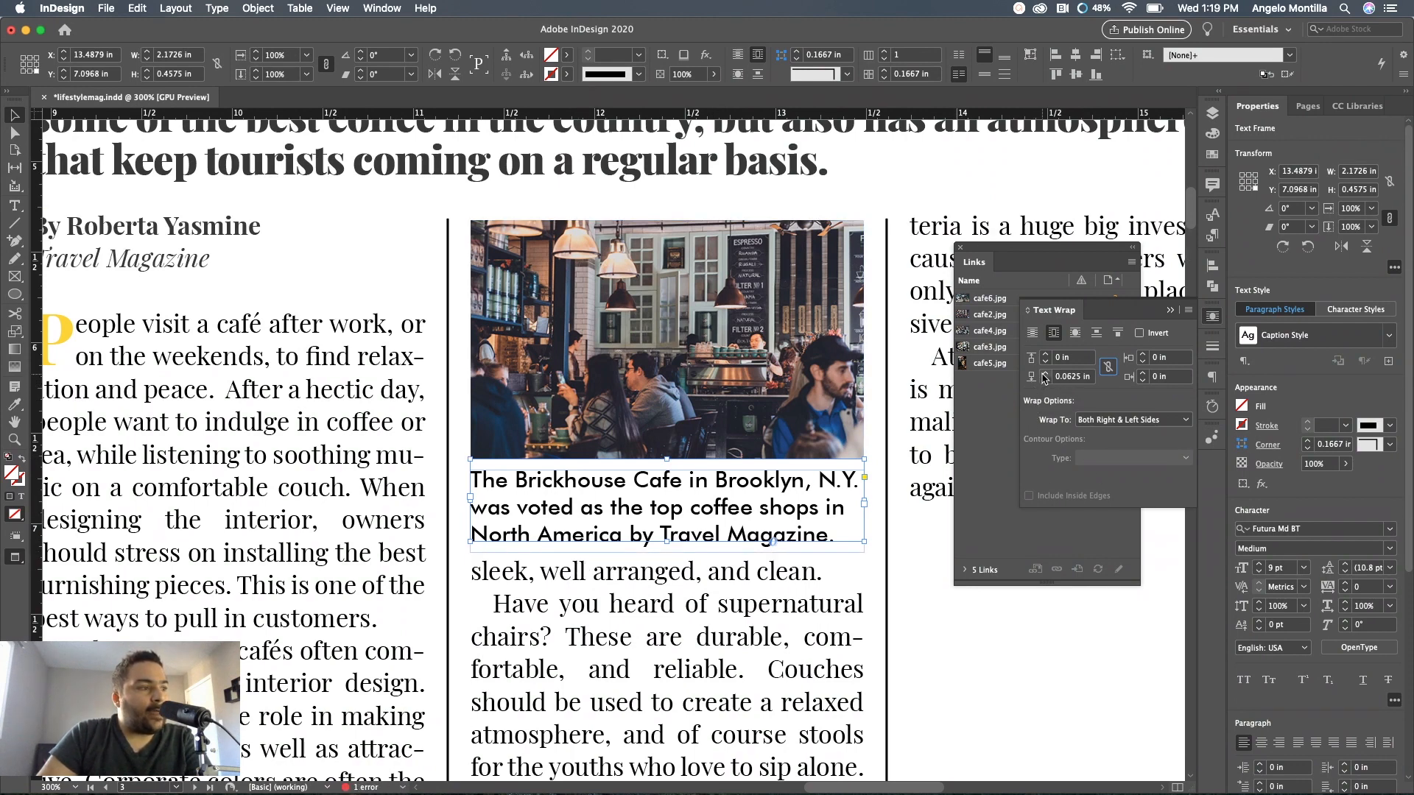
left_click(1044, 376)
left_click(1044, 375)
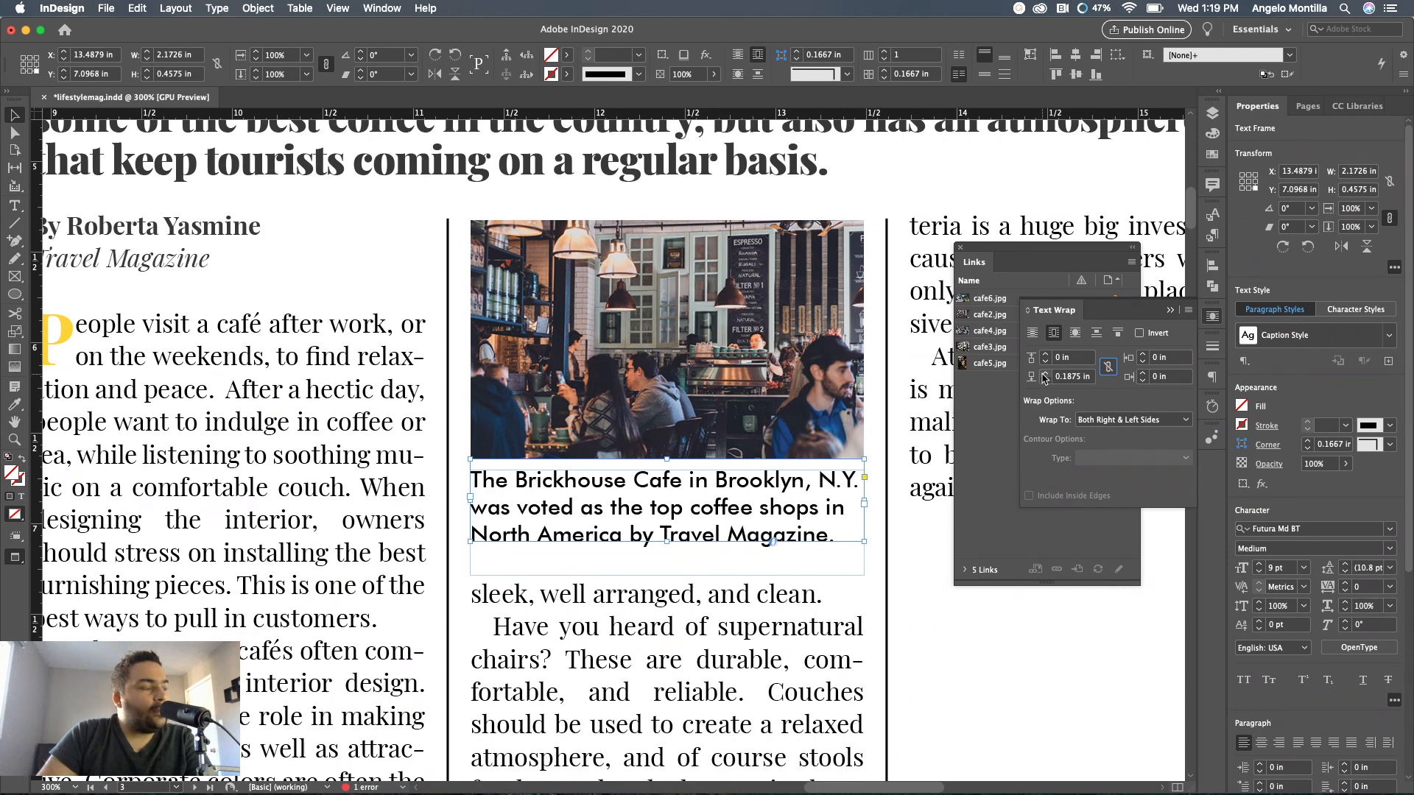
left_click(896, 315)
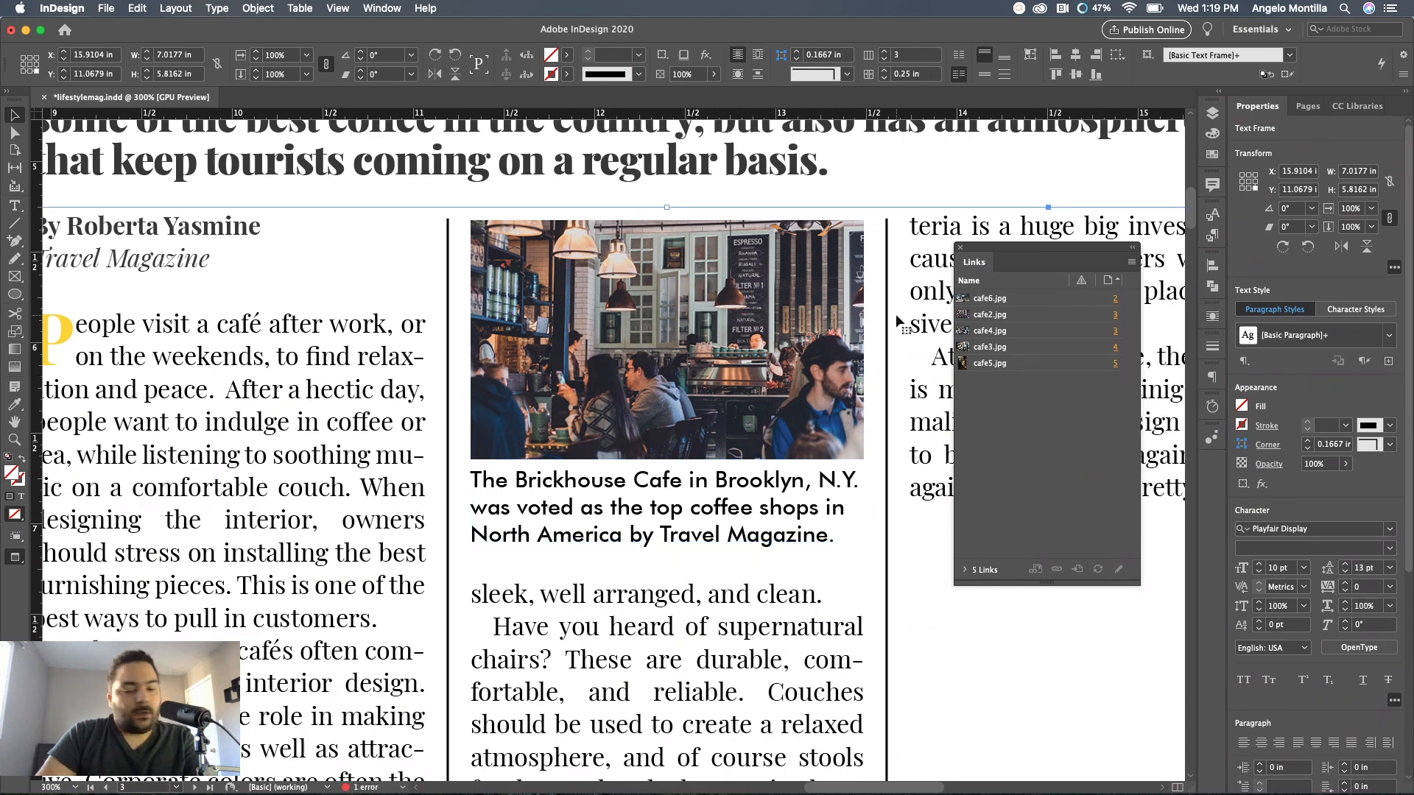
Zoom back out to review pages 4–5 and the full pages 2–3 spread
key("super+minus")
key("super+minus")
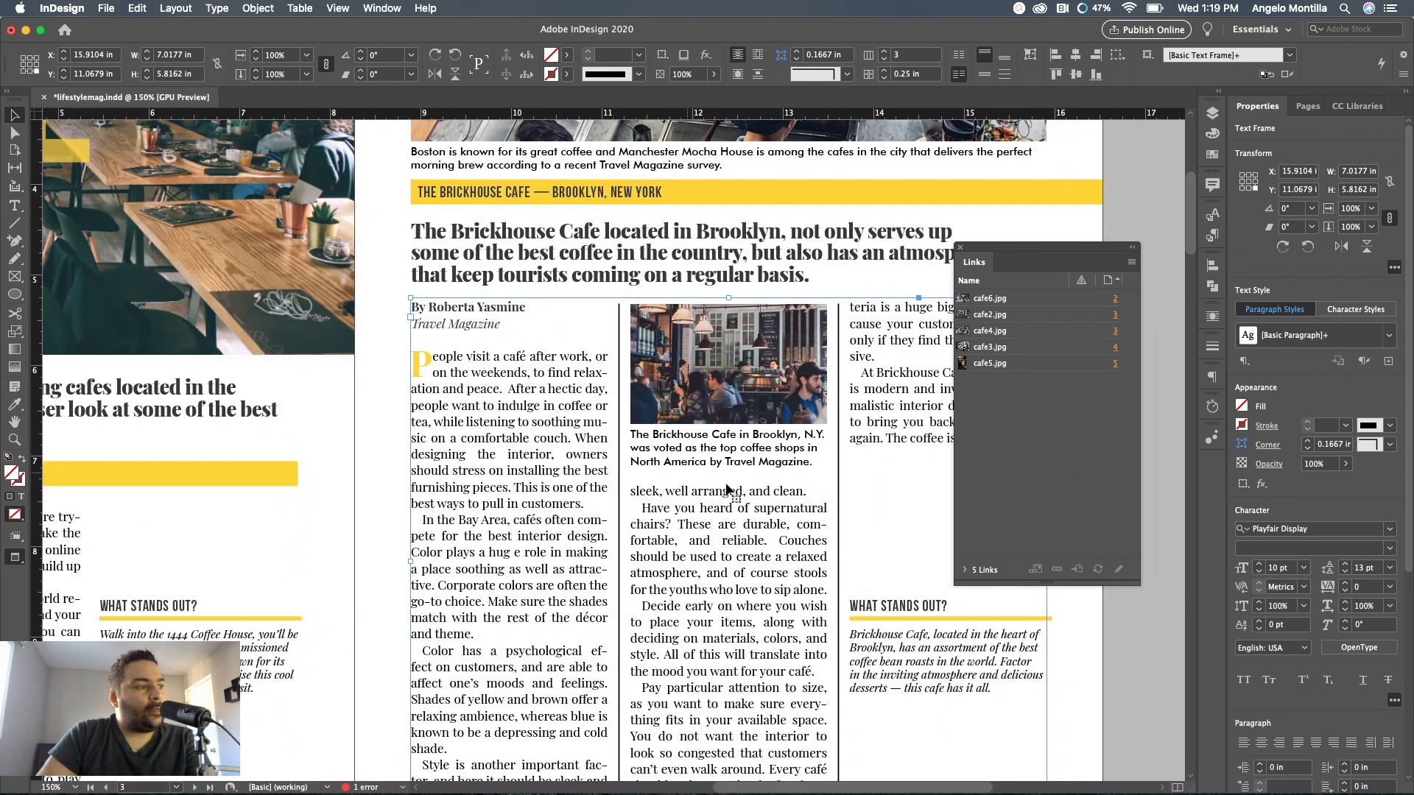
key("super+minus")
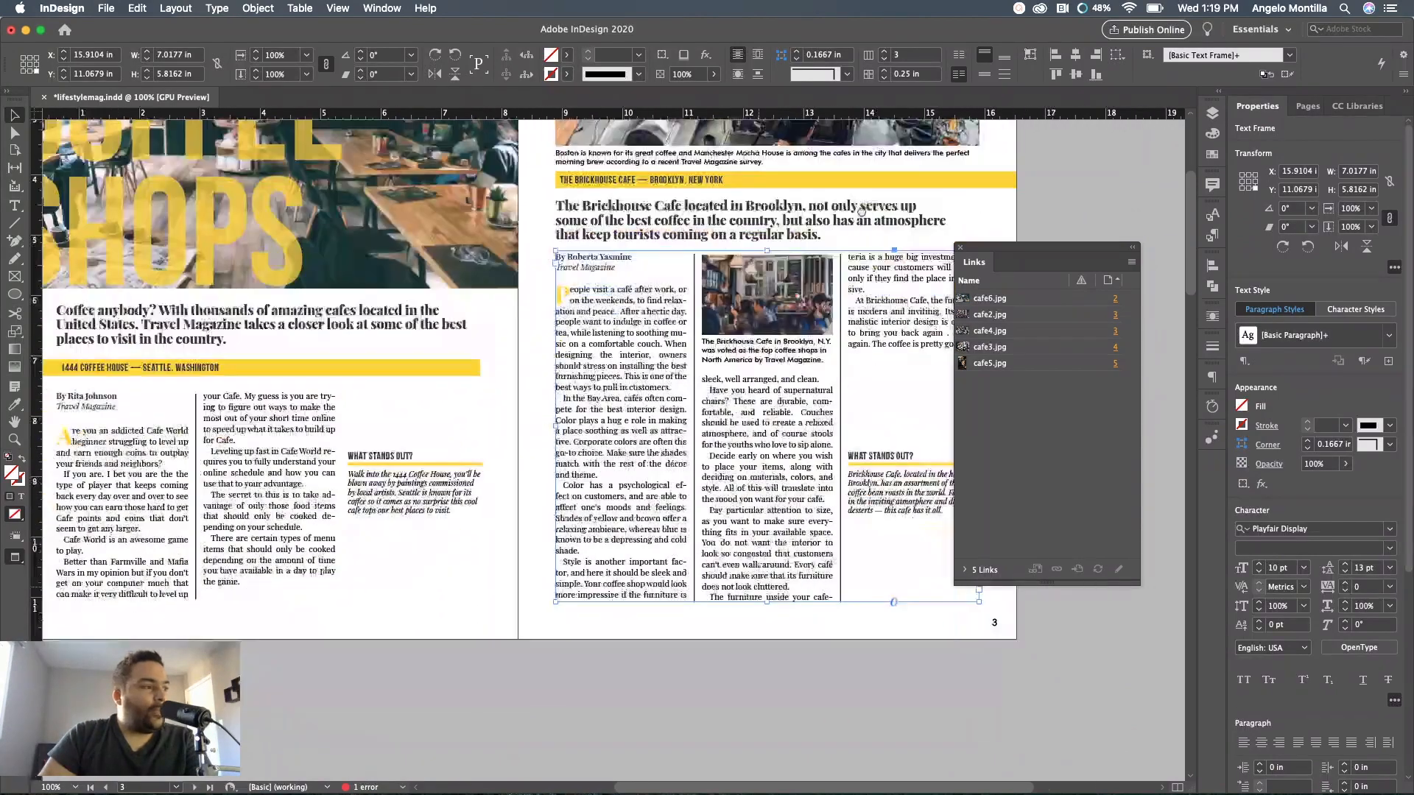
scroll(855, 221, "down", 5)
scroll(774, 265, "down", 5)
scroll(658, 325, "down", 2)
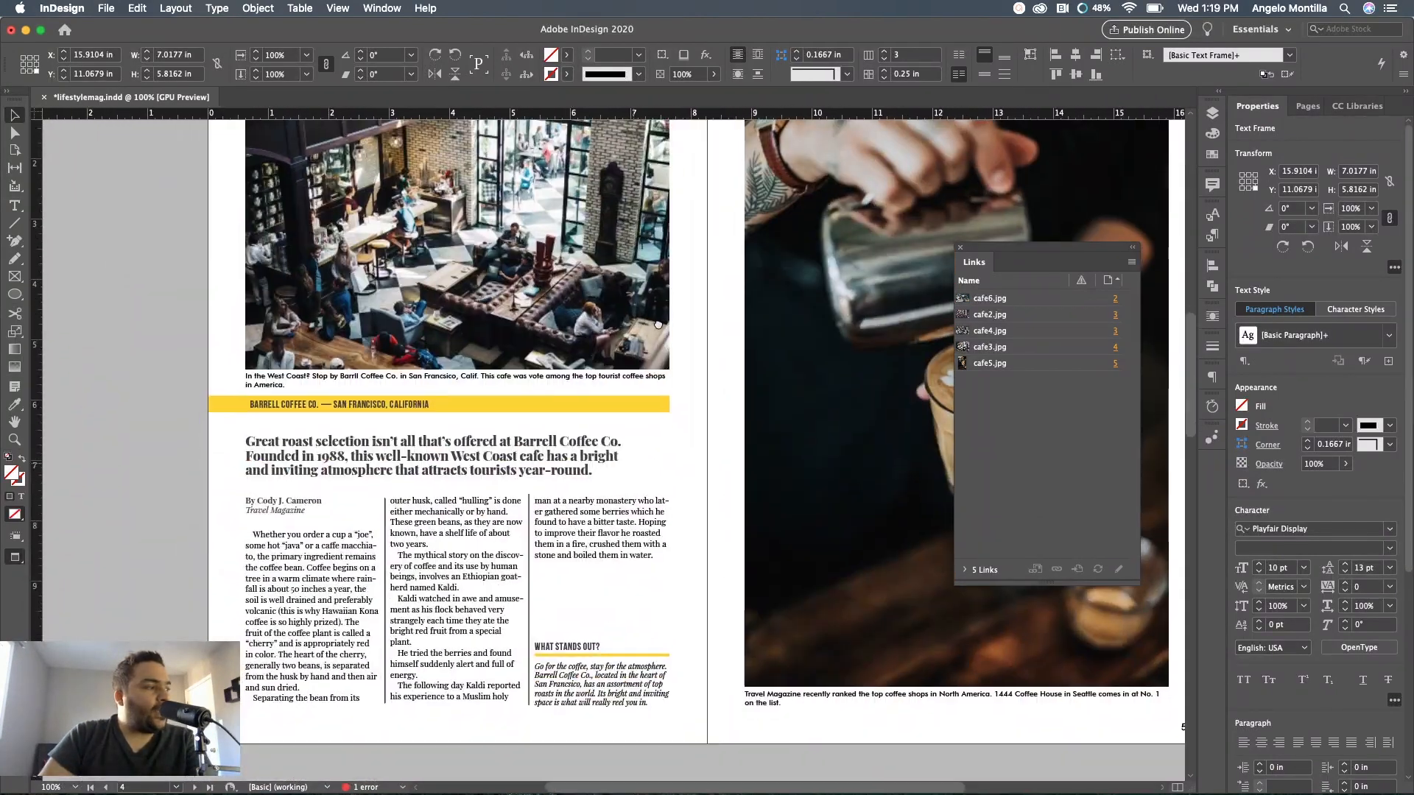
scroll(659, 325, "left", 1)
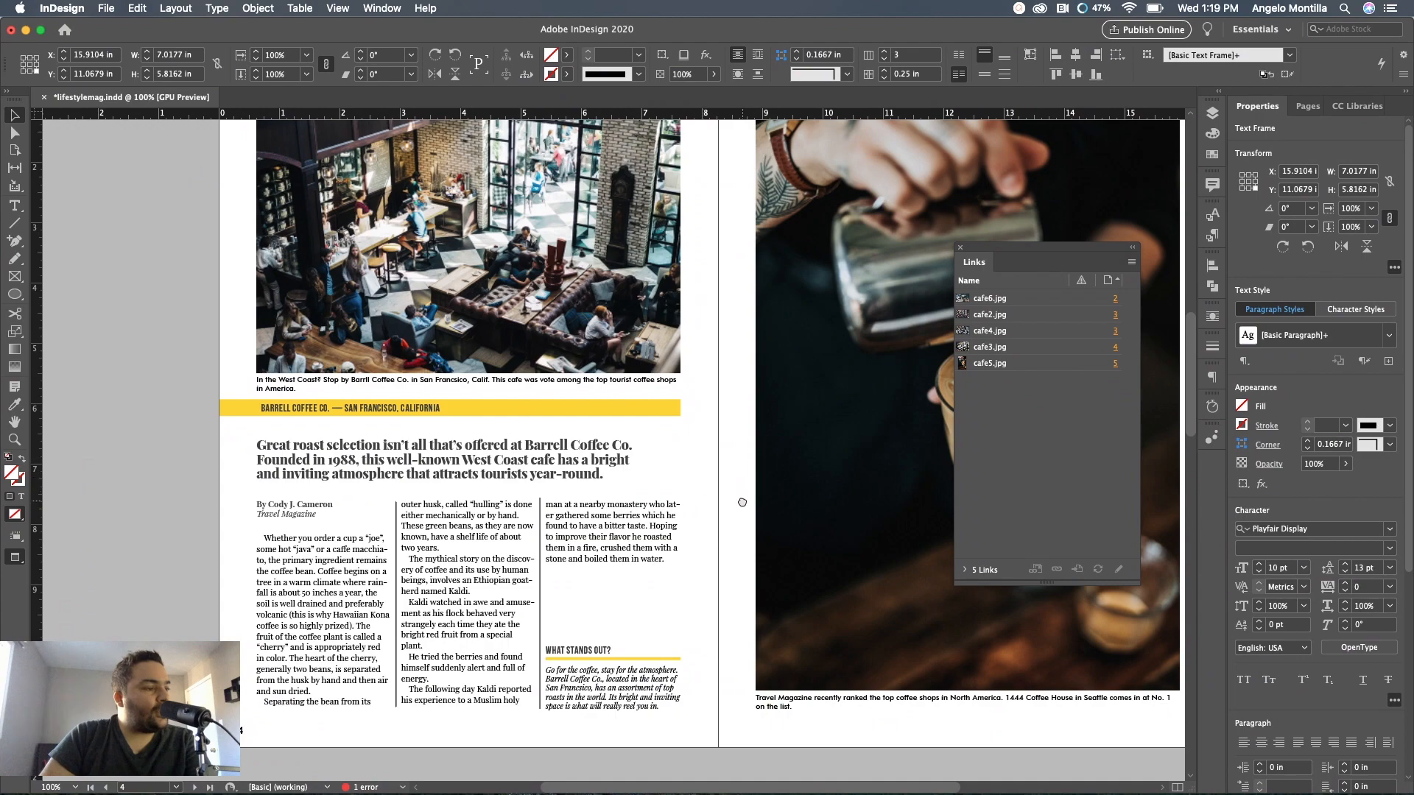
scroll(674, 472, "right", 5)
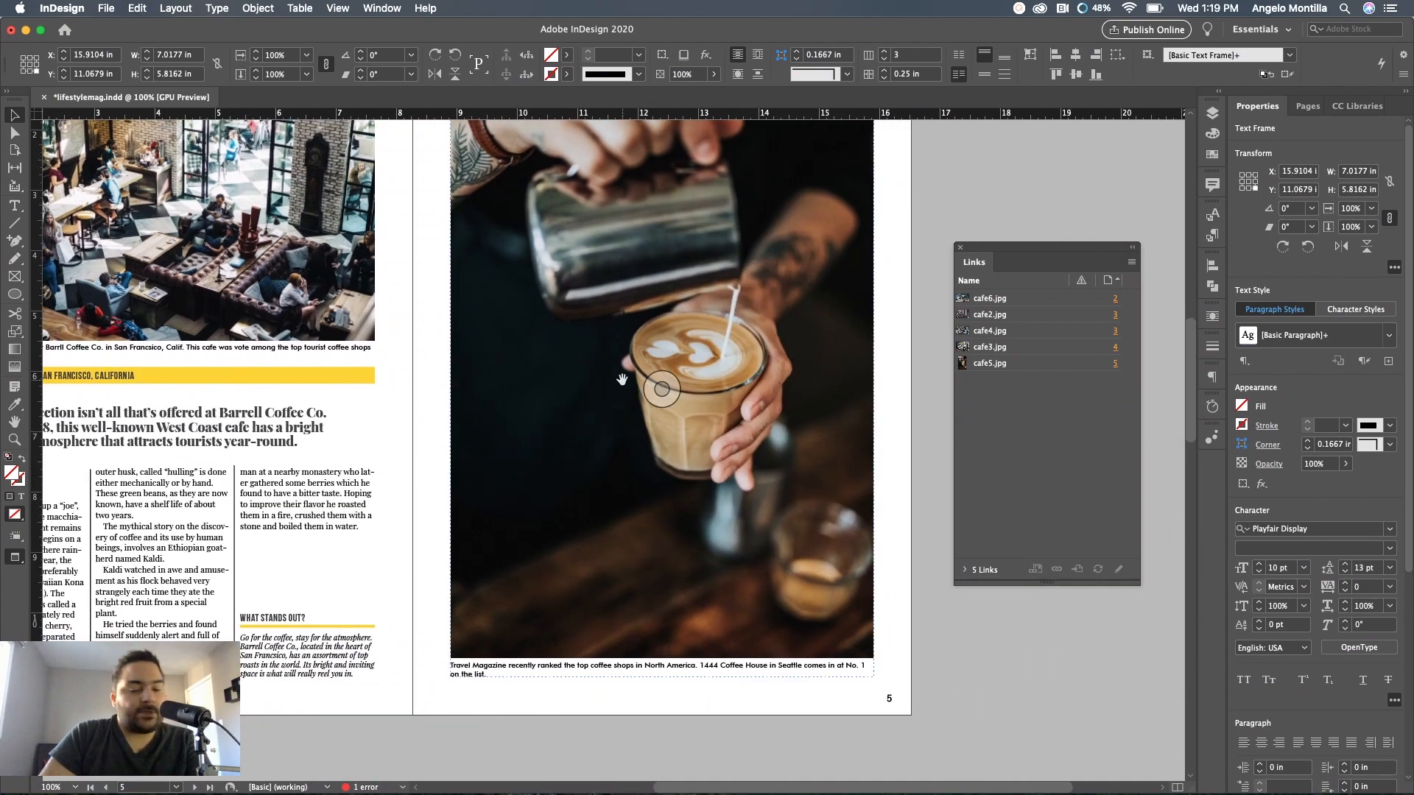
key("ctrl+minus")
scroll(860, 597, "up", 3)
scroll(860, 597, "up", 5)
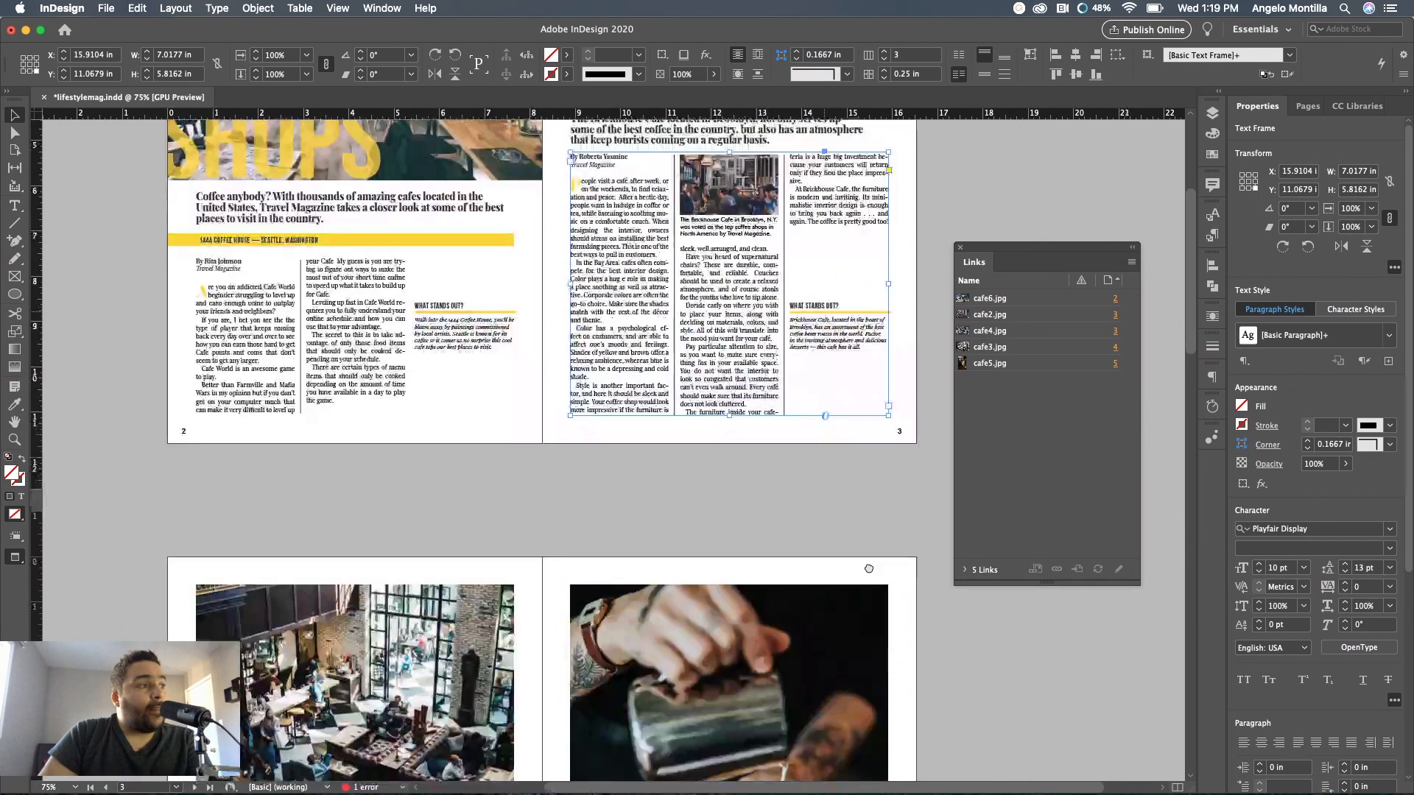
scroll(828, 518, "up", 3)
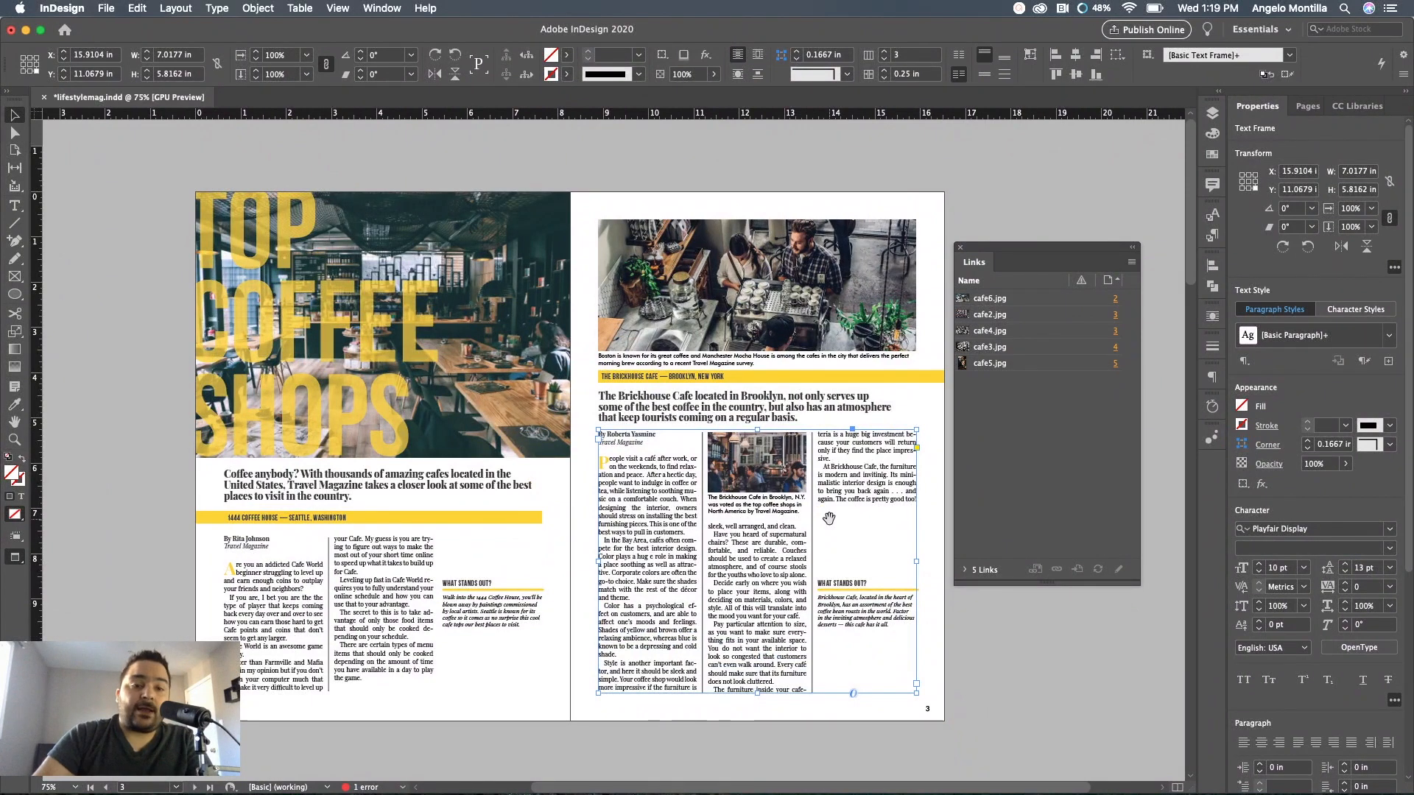